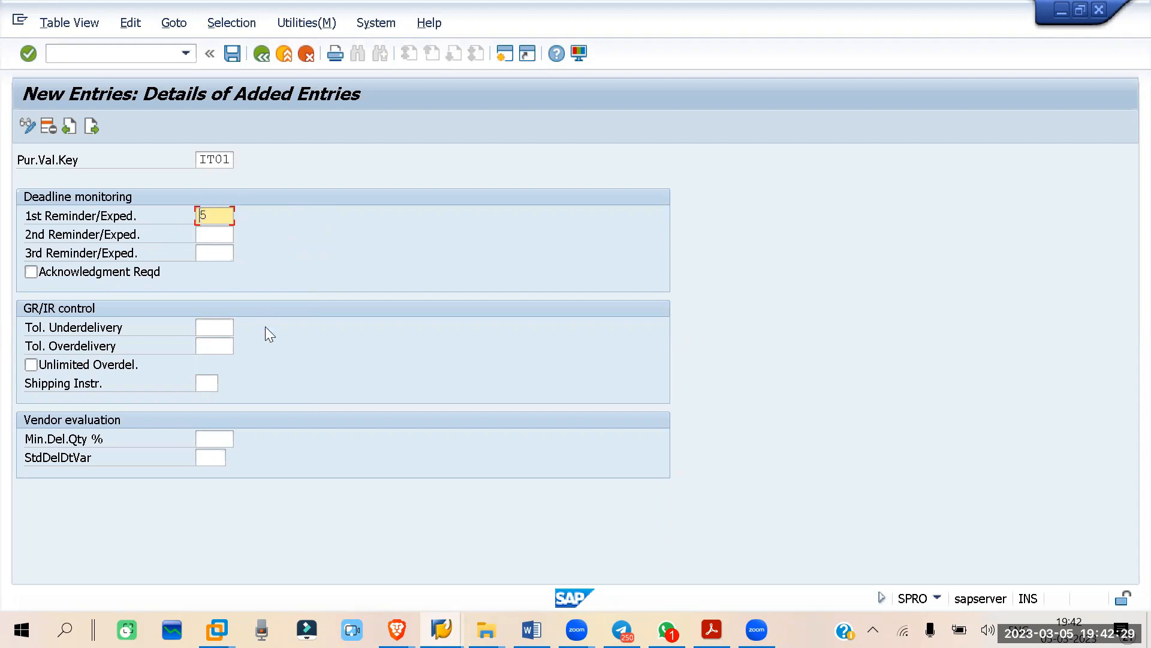
# Set the IT01 purchasing value key's first, second and third reminders to -5, -2 and 0, and require acknowledgment
pyautogui.write('-')
pyautogui.click(213, 234)
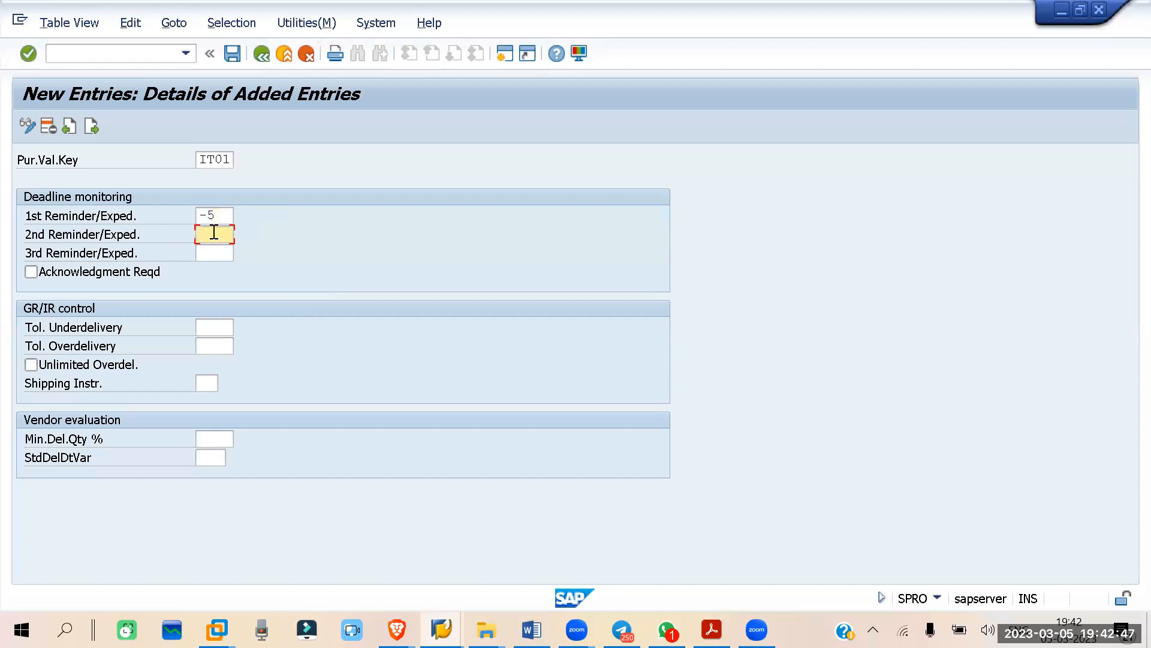
pyautogui.write('-2')
pyautogui.click(224, 257)
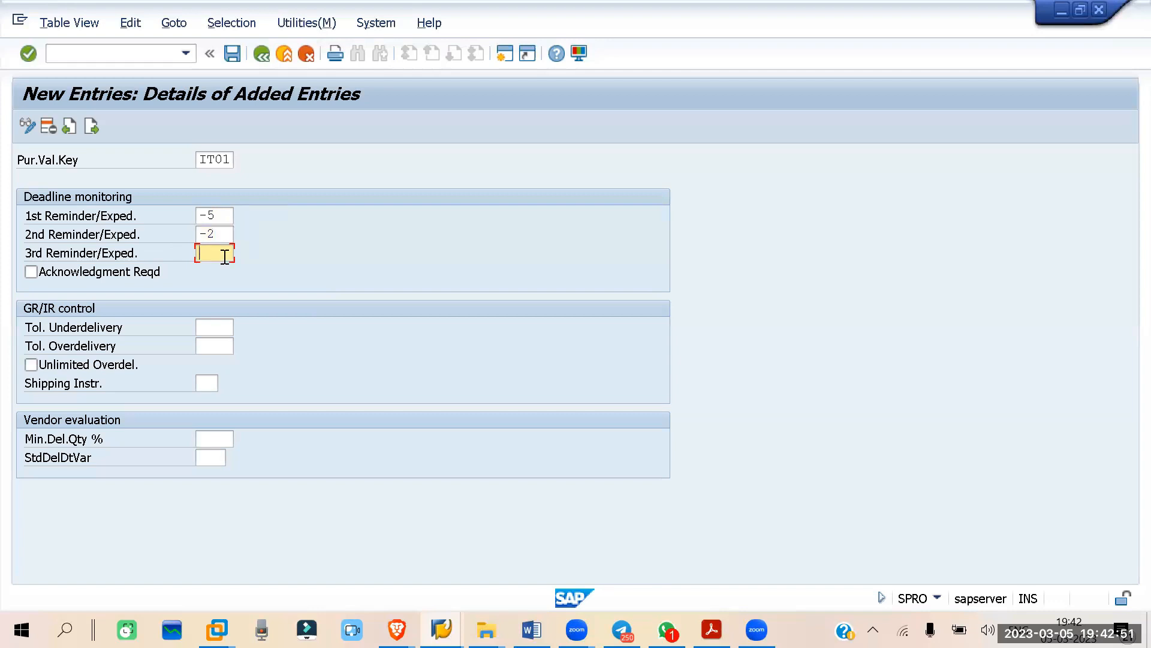
pyautogui.write('0')
pyautogui.click(30, 272)
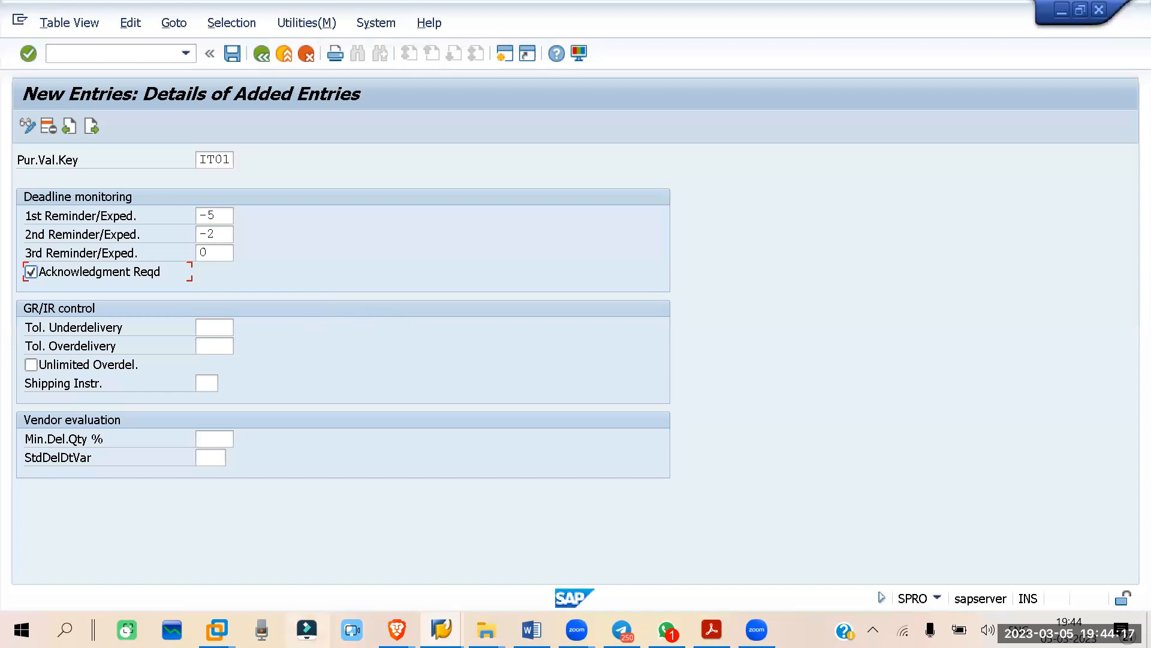
# Set the underdelivery and overdelivery tolerances to 10 each, and accept the proposed folder for Zoom's recorded files
pyautogui.click(220, 326)
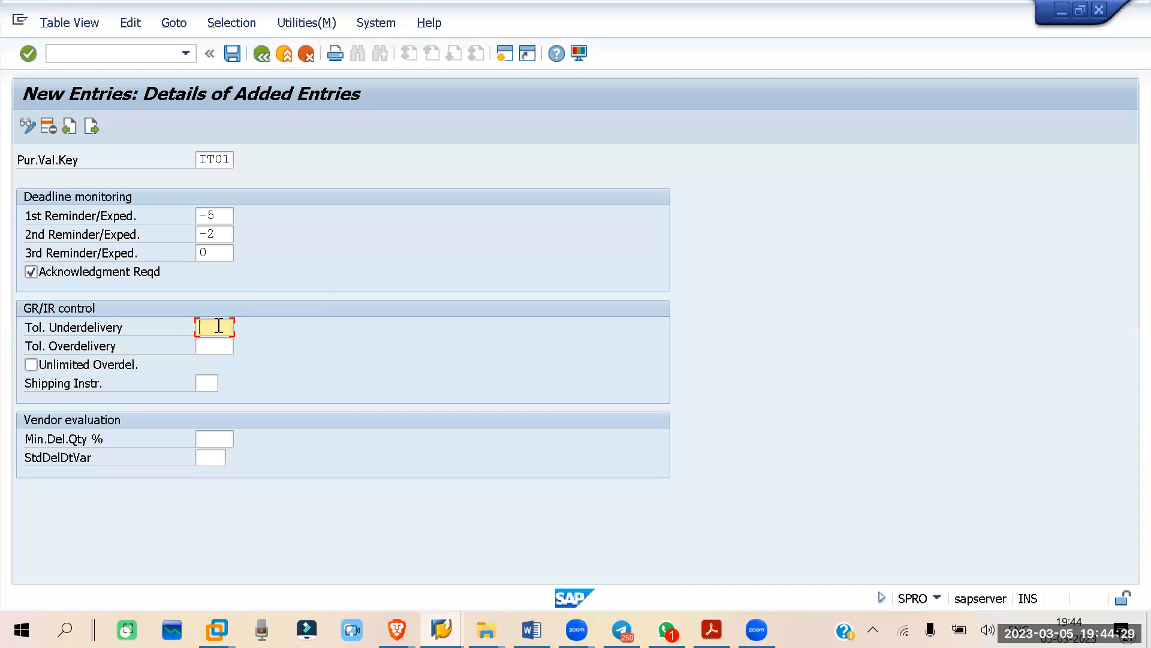
pyautogui.write('10')
pyautogui.click(216, 349)
pyautogui.write('1')
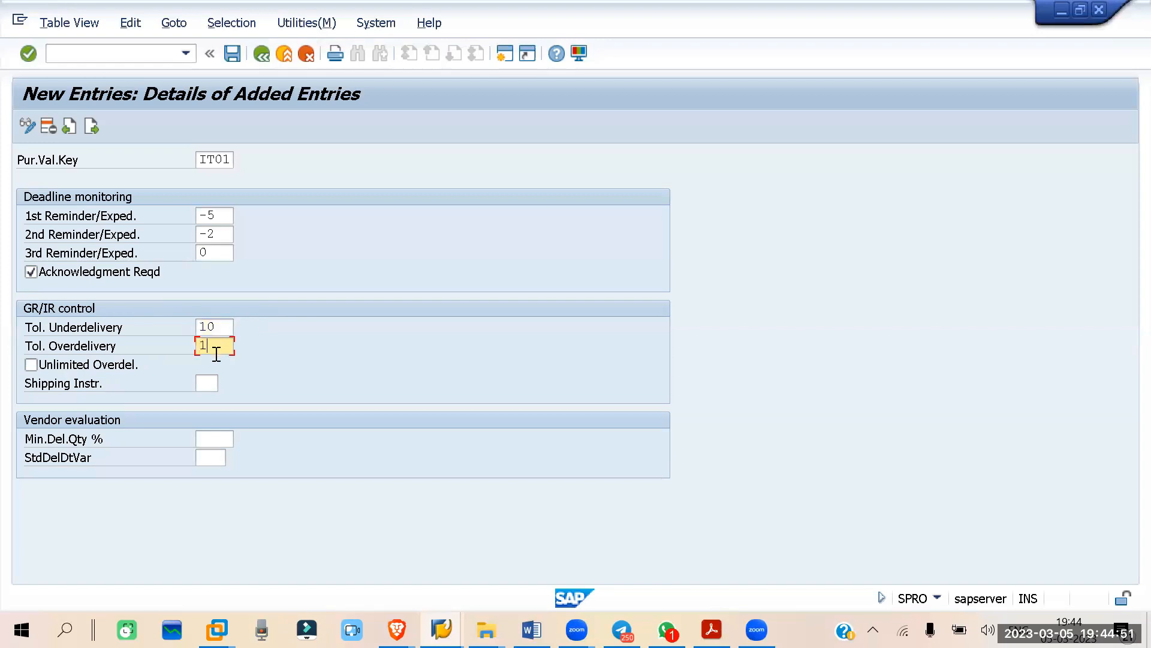
pyautogui.write('0')
pyautogui.moveTo(214, 327); pyautogui.dragTo(188, 327)
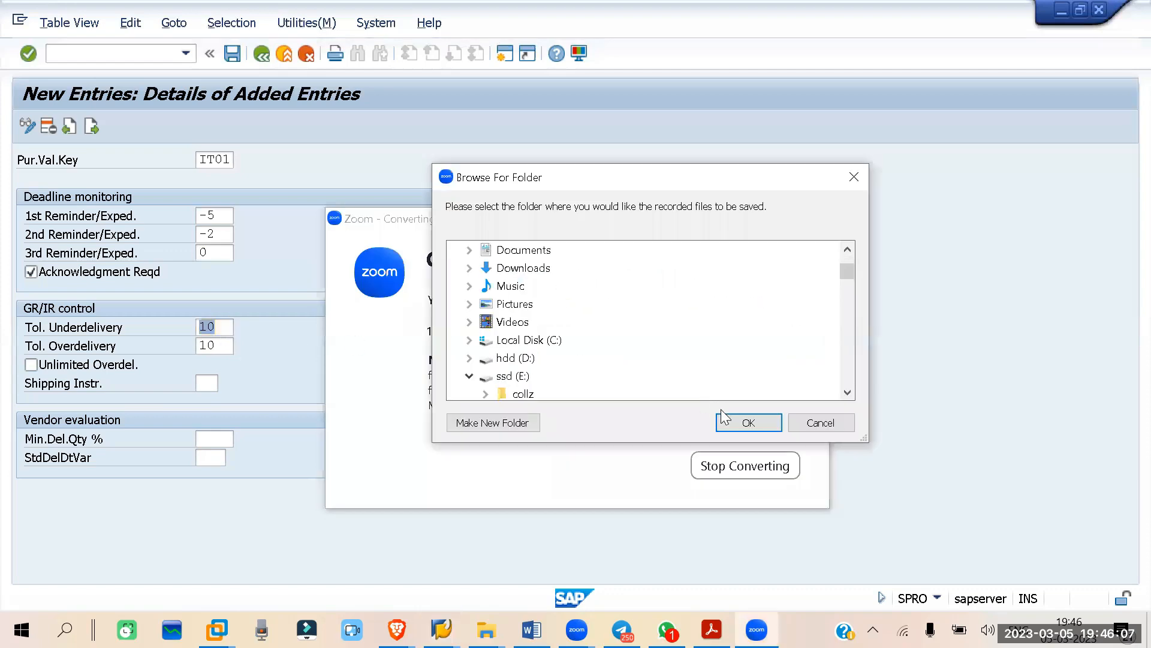
pyautogui.click(743, 423)
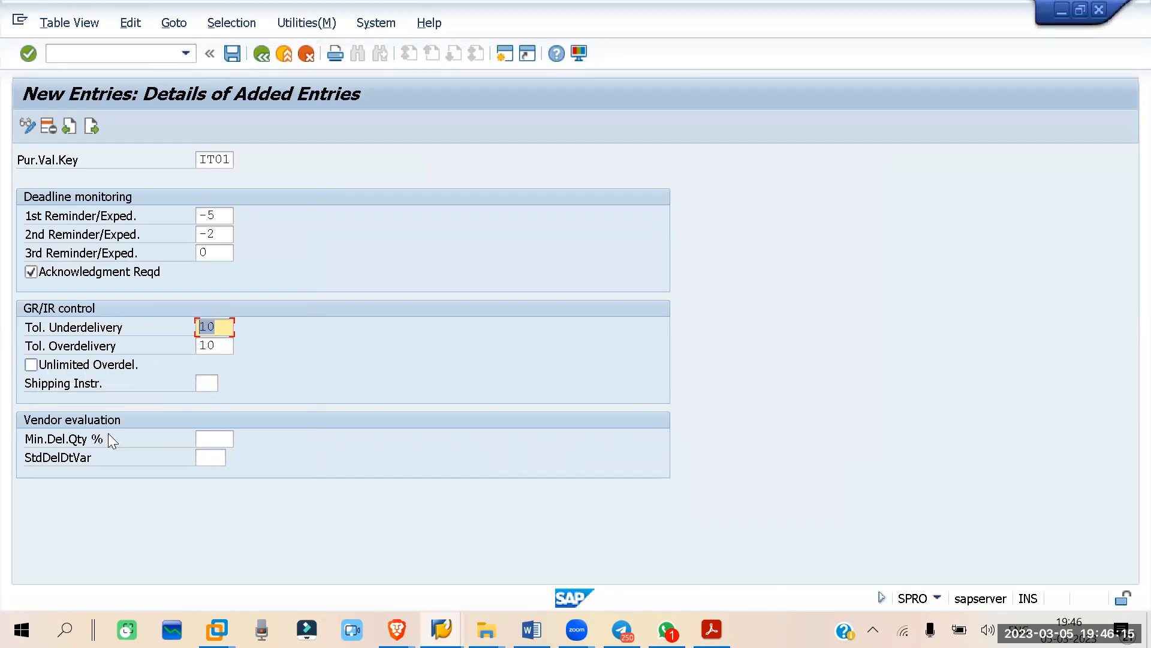
# Assign shipping instruction I1 (ITC PAPER SHP INST) to the value key and save the entry with the proposed customizing request
pyautogui.click(205, 383)
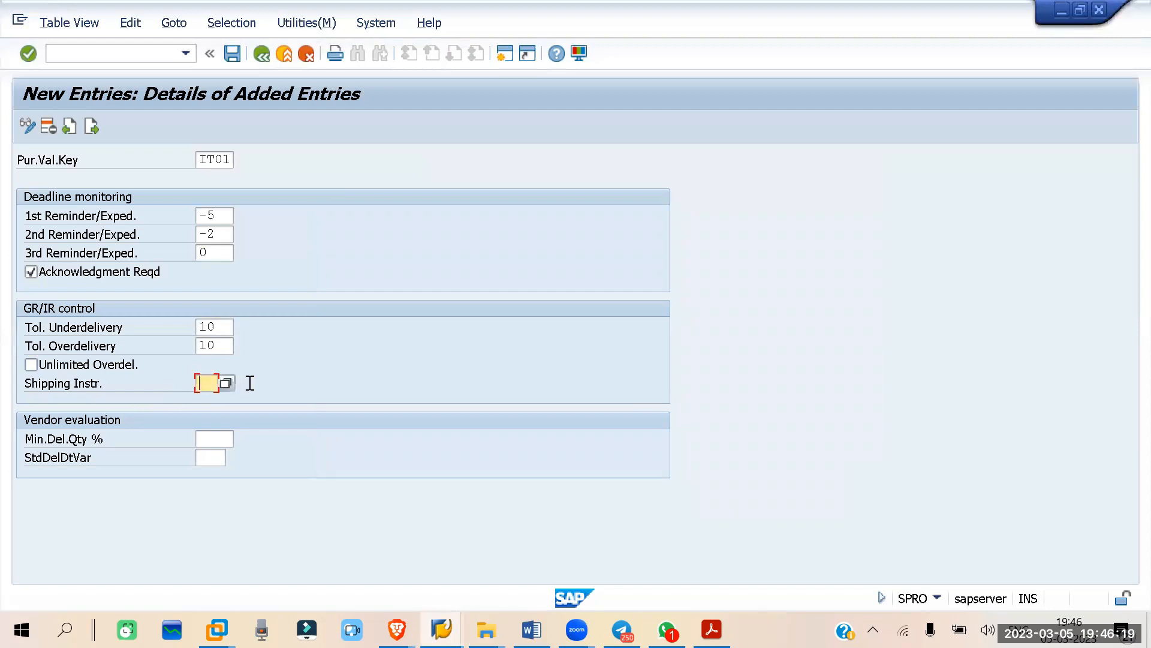
pyautogui.click(227, 383)
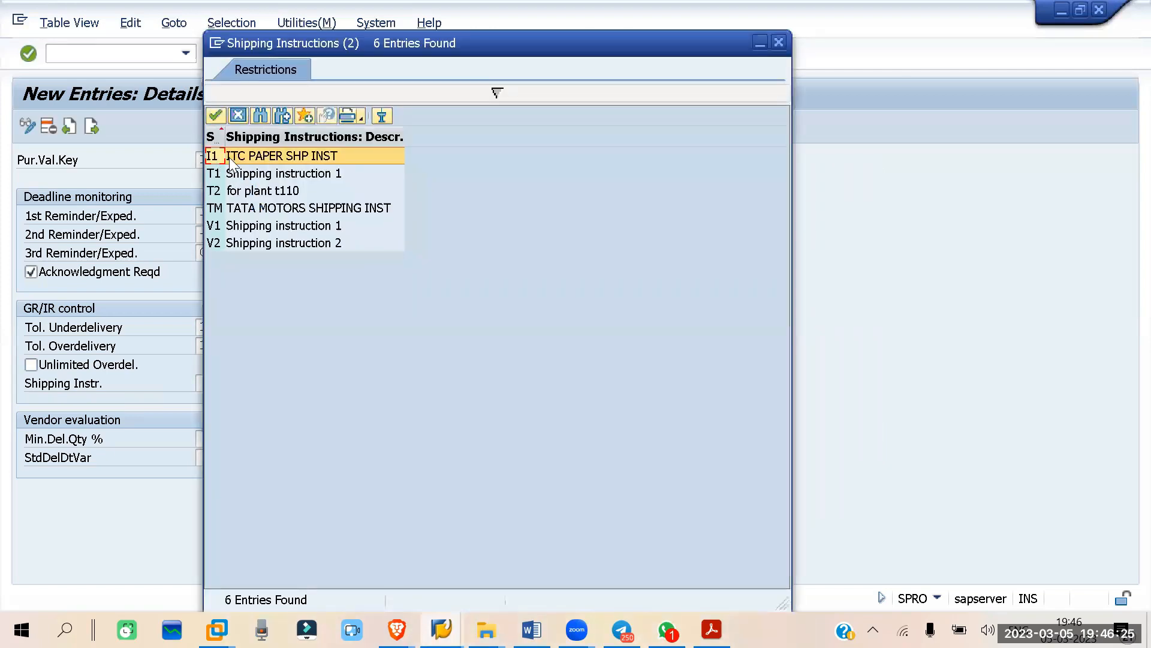
pyautogui.doubleClick(258, 155)
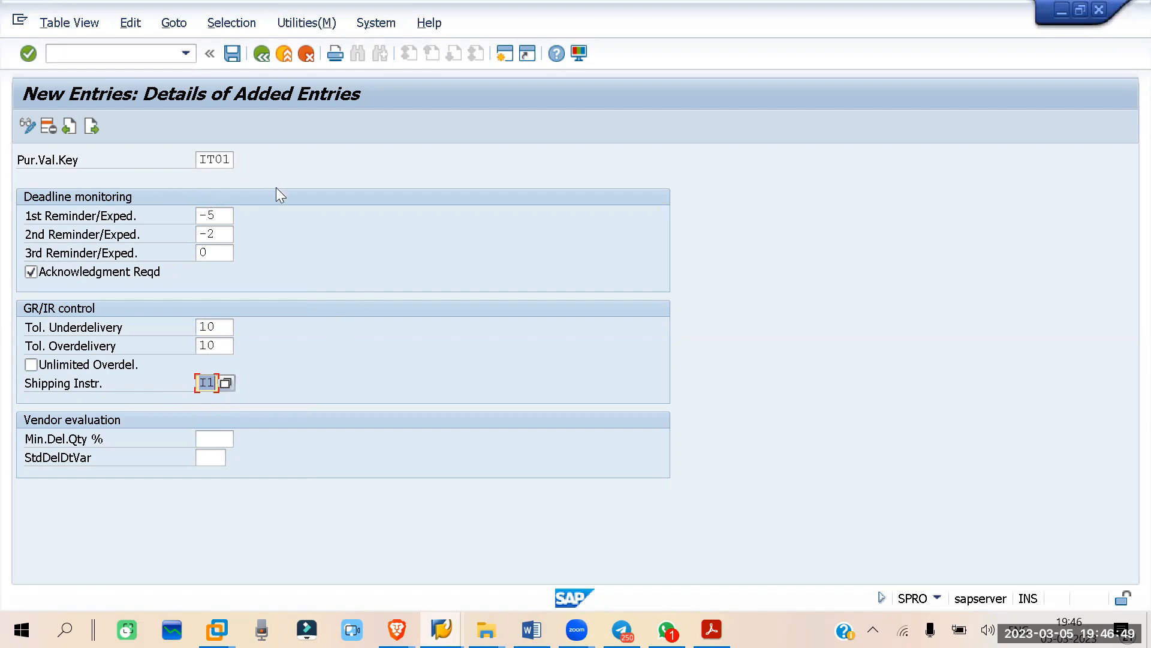
pyautogui.hotkey('ctrl', 's')
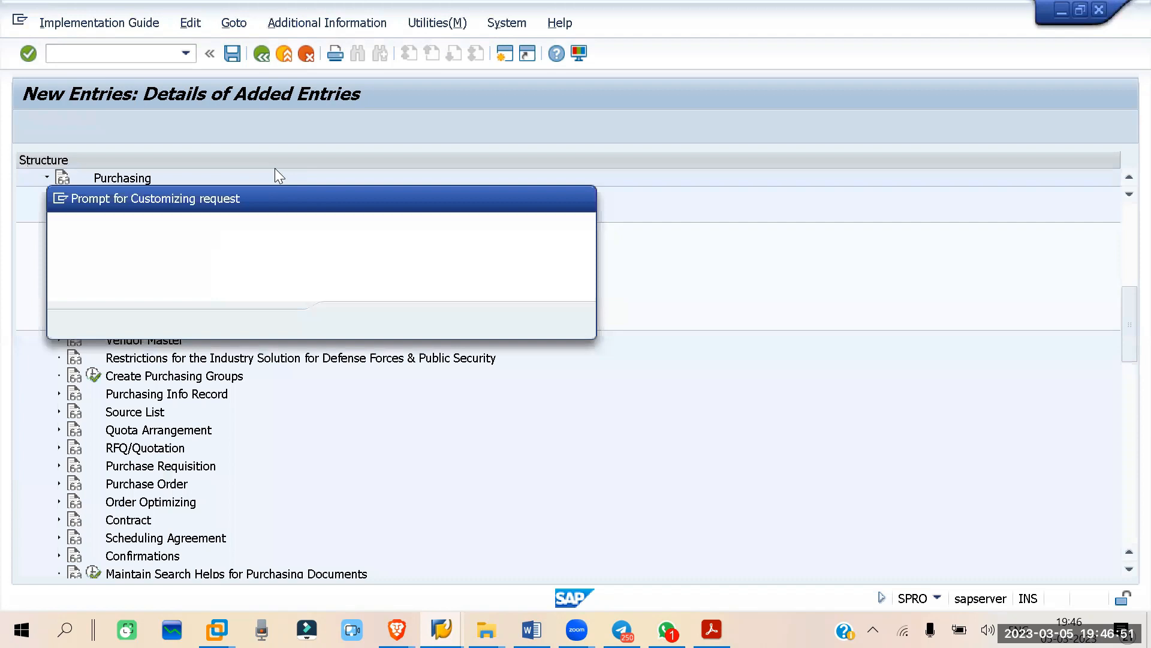
pyautogui.click(352, 320)
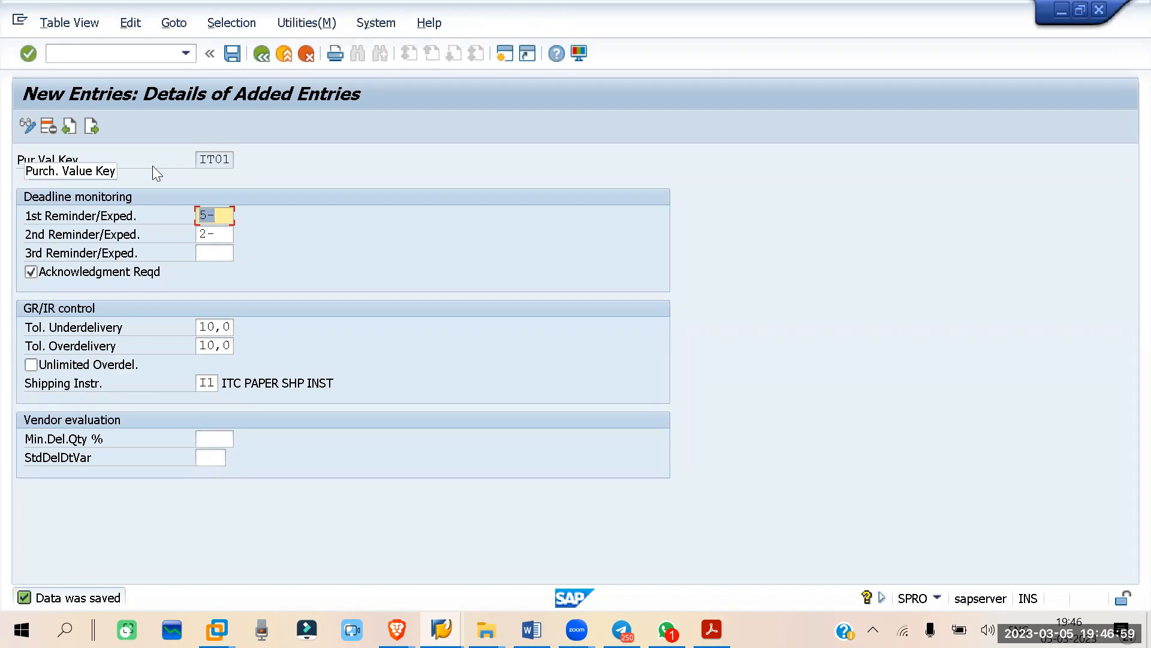
# Switch to the Create Material session, enter purchasing value key IT01 for material 1322 and accept the data it brings in
pyautogui.moveTo(441, 630)
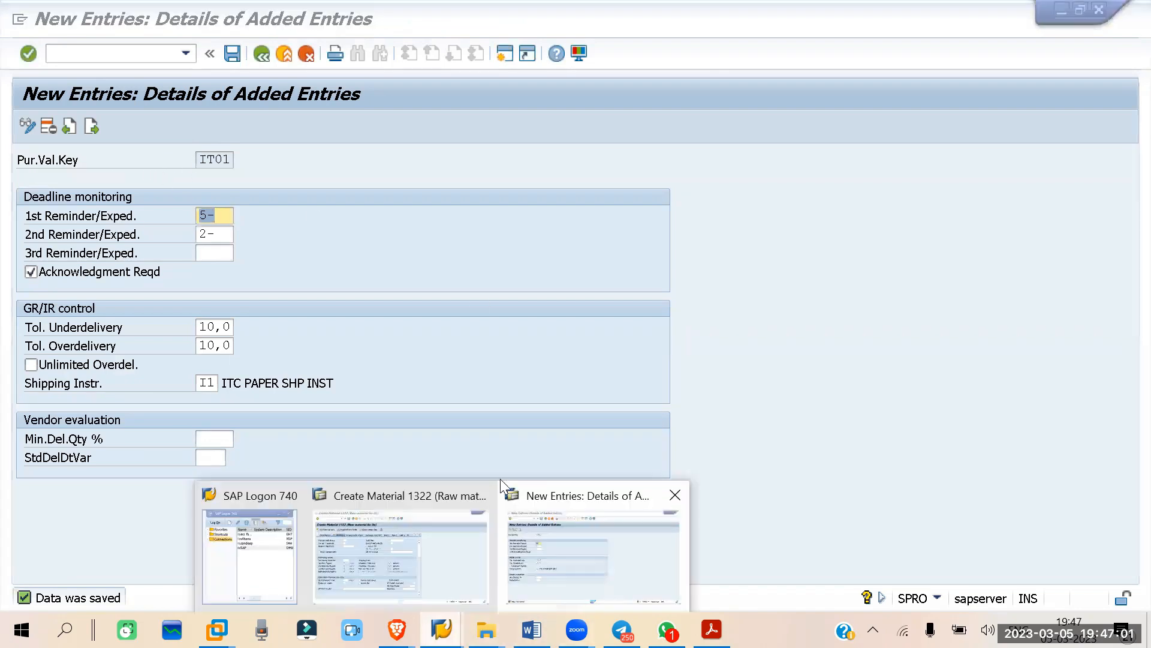
pyautogui.click(428, 556)
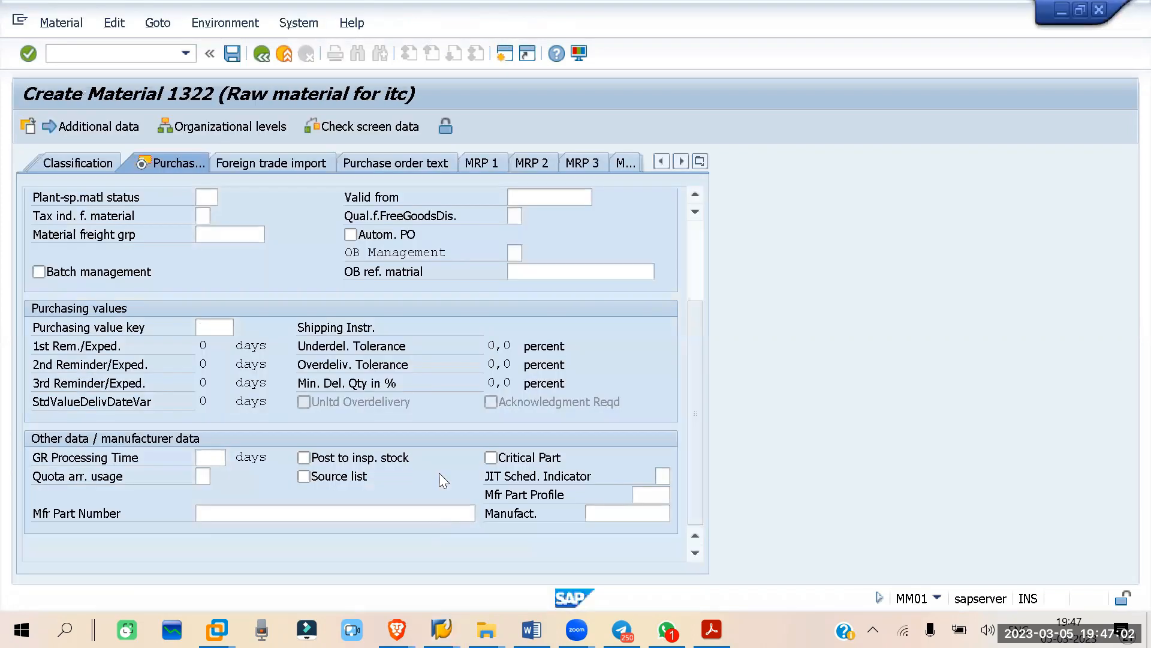
pyautogui.click(205, 327)
pyautogui.write('IT01')
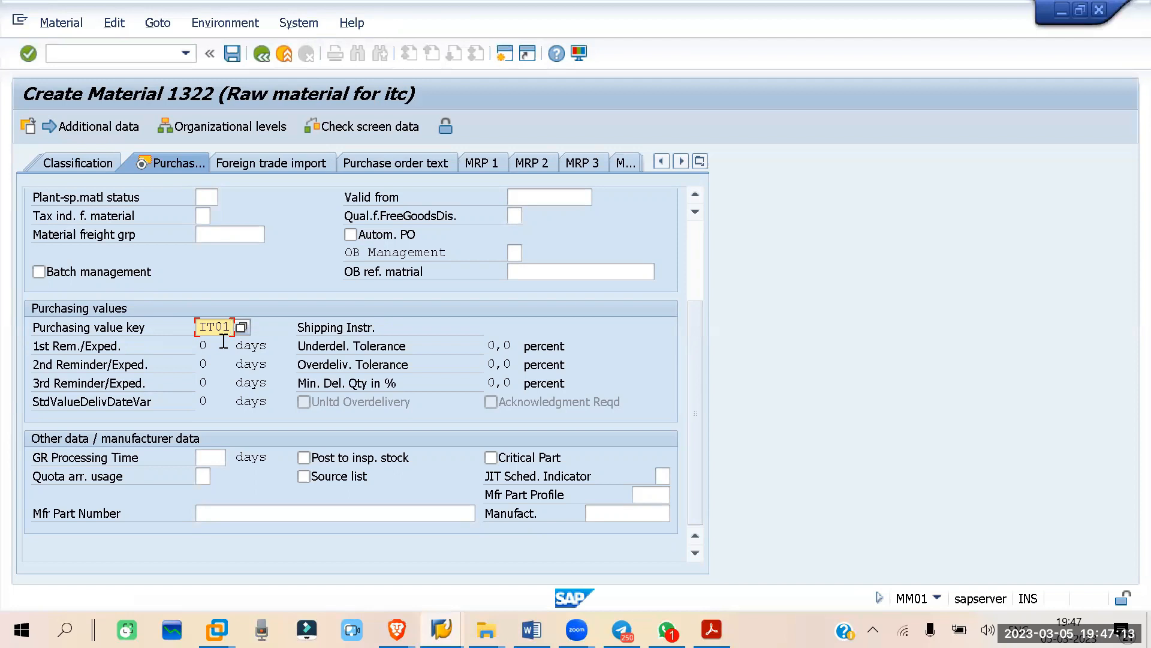
pyautogui.press('Return')
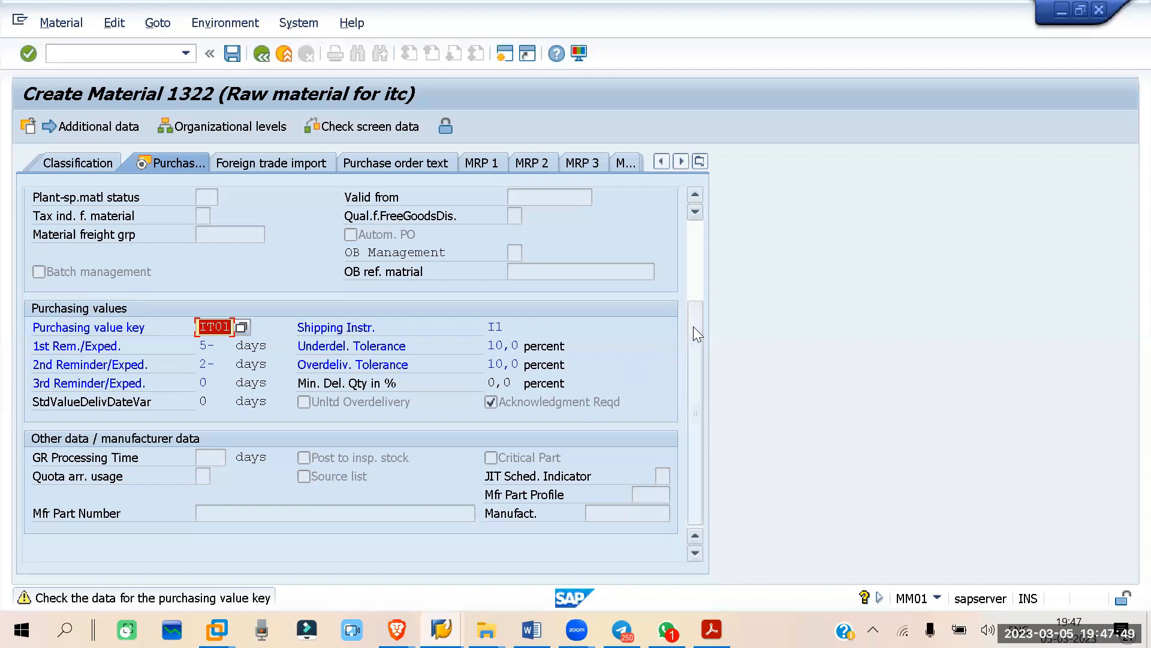
pyautogui.press('Return')
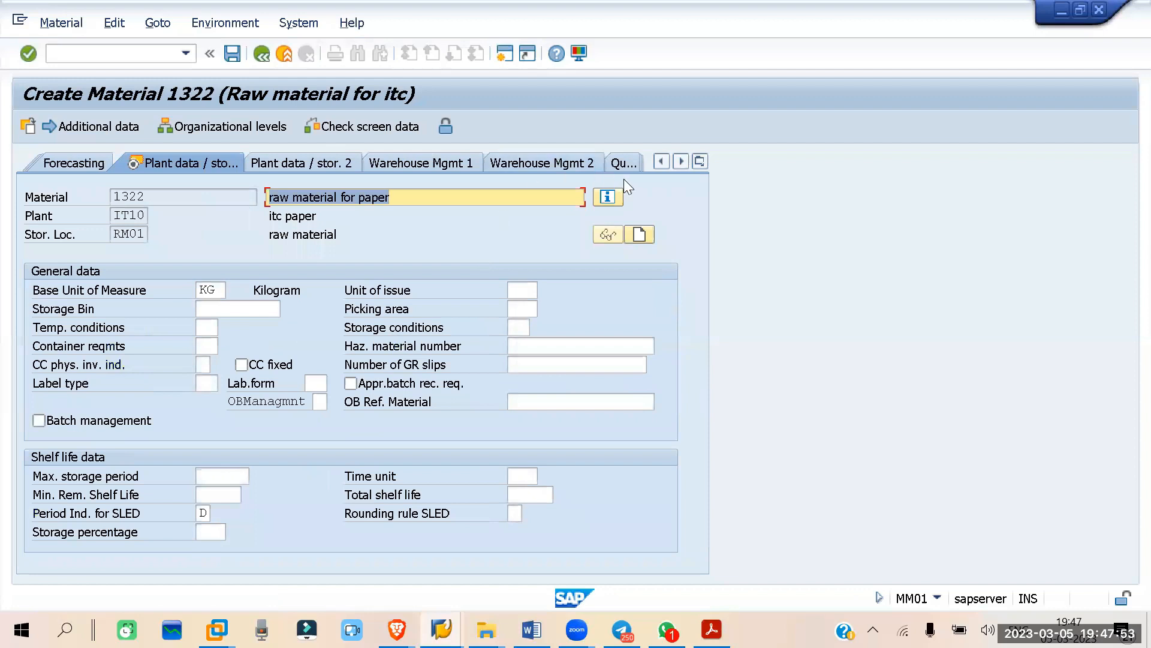
# Return to the material's Purchasing view, set the GR processing time to 2 days and enable posting to inspection stock
pyautogui.click(700, 161)
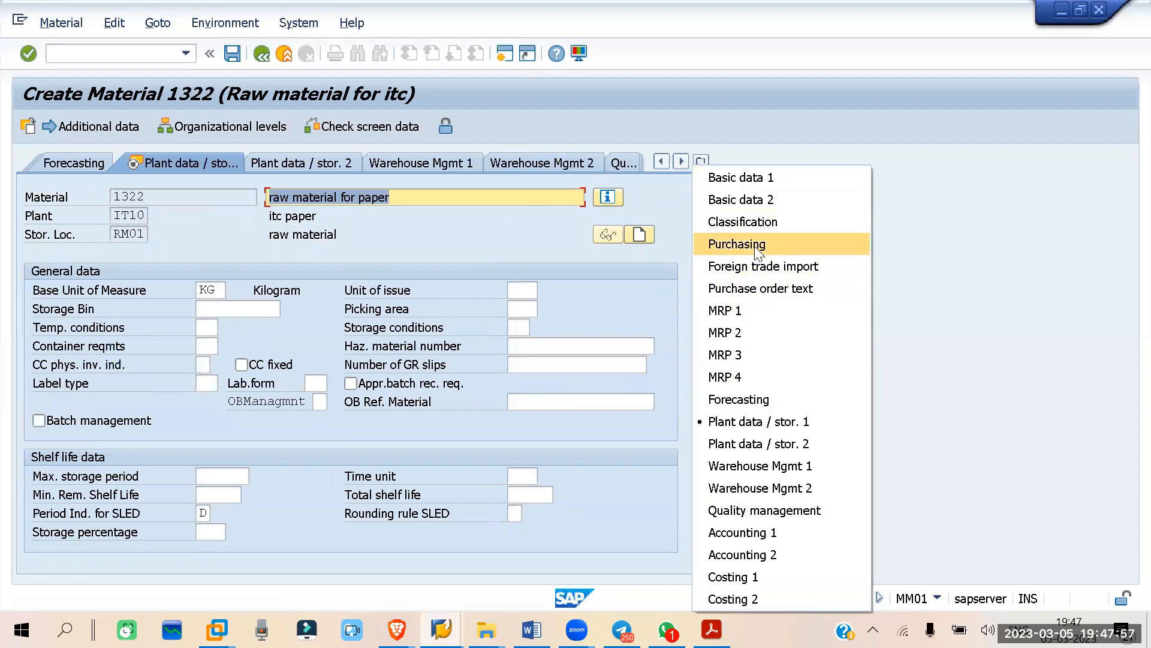
pyautogui.click(737, 243)
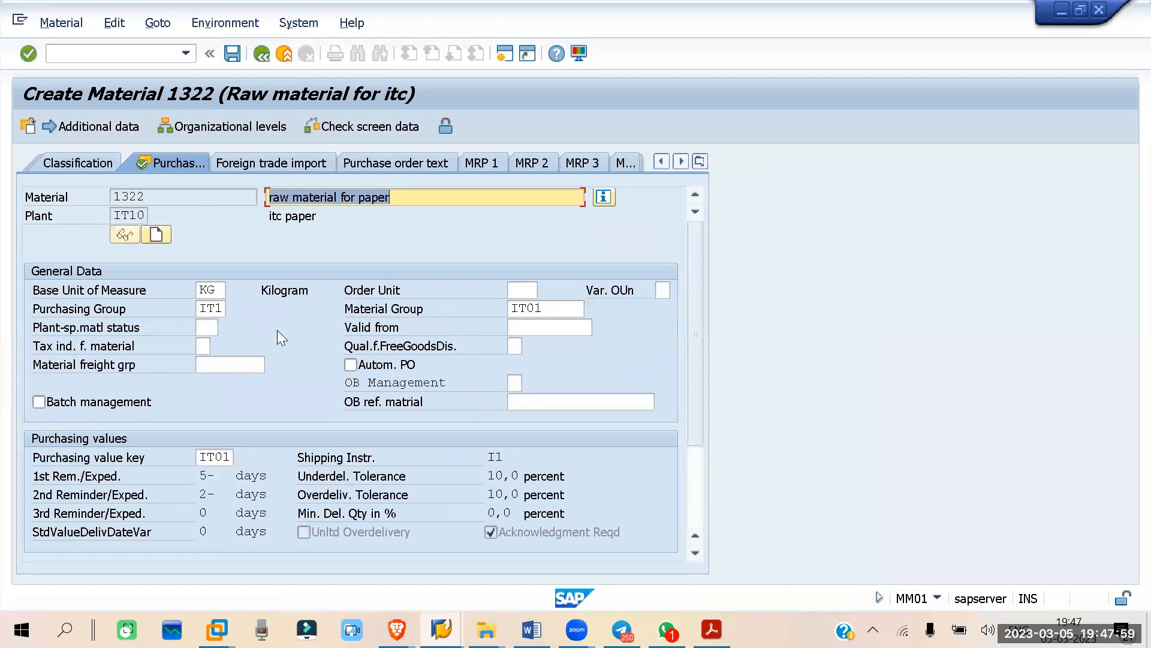
pyautogui.scroll(-1, 277, 330)
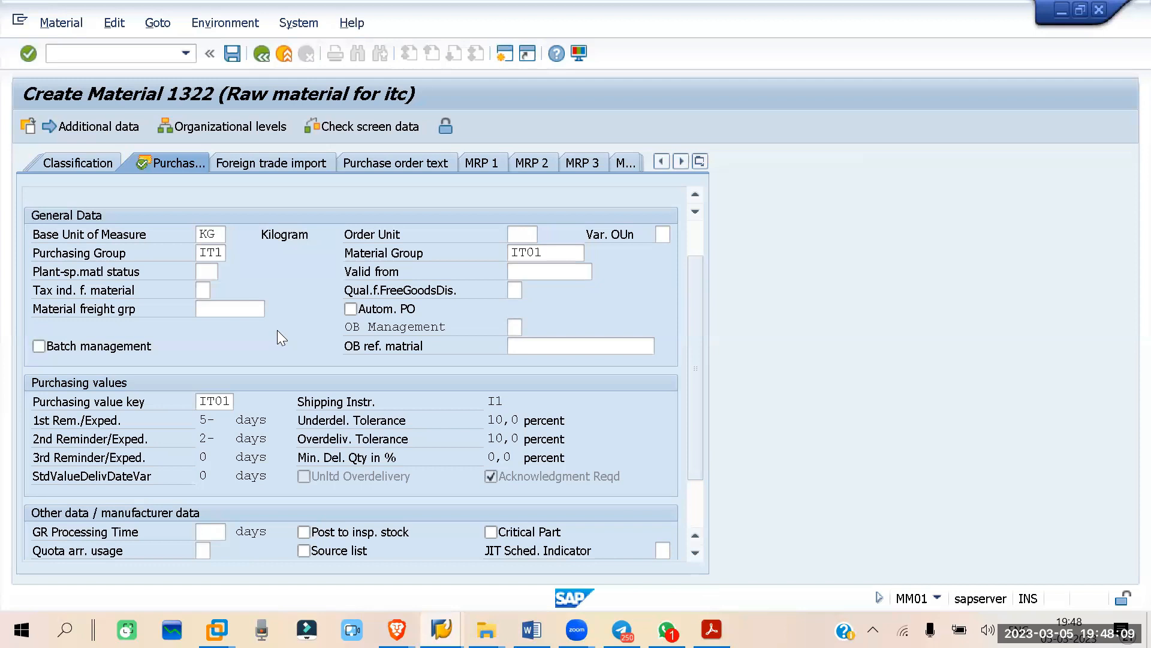
pyautogui.scroll(-1, 277, 330)
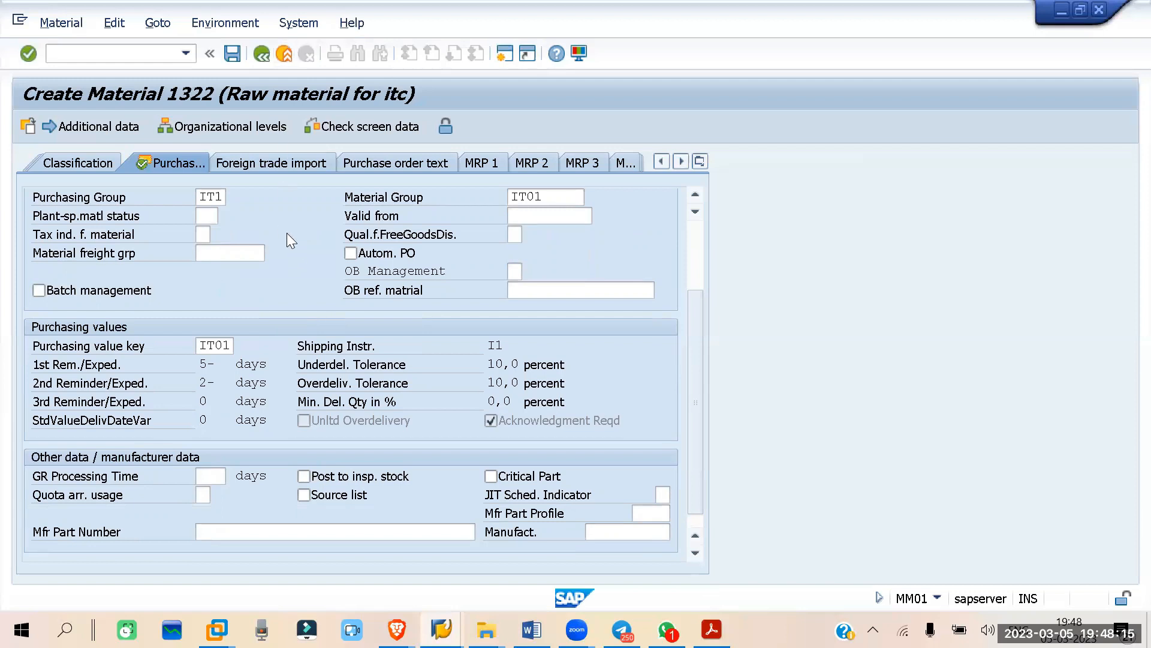
pyautogui.scroll(-1, 291, 240)
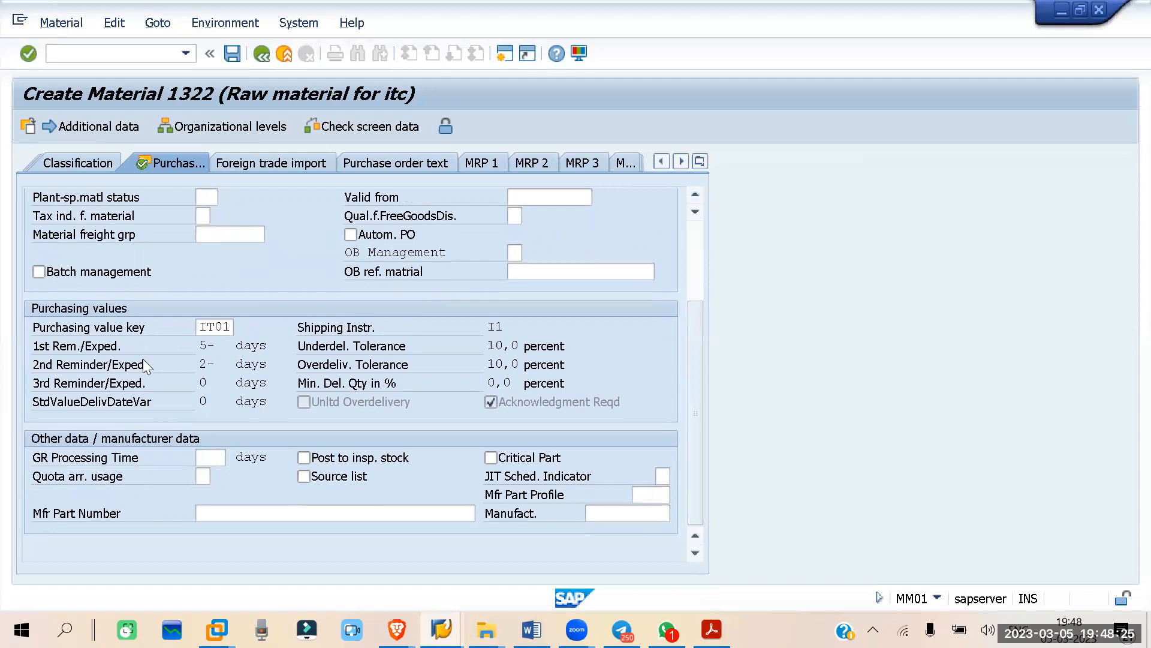
pyautogui.click(209, 458)
pyautogui.write('2')
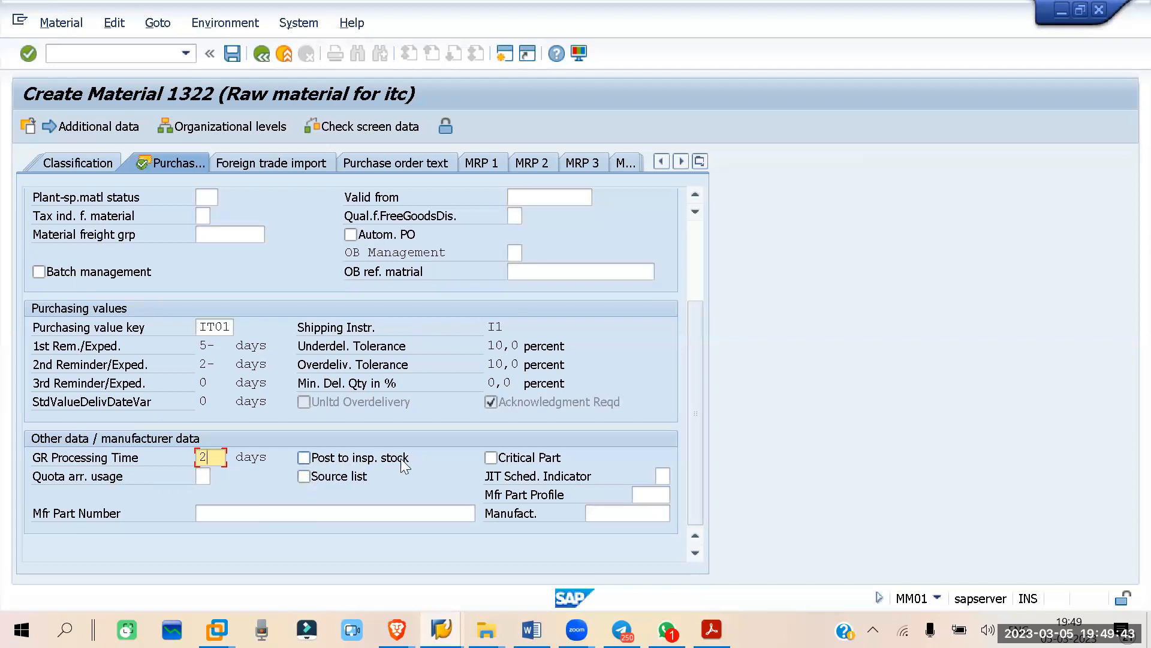
pyautogui.click(304, 457)
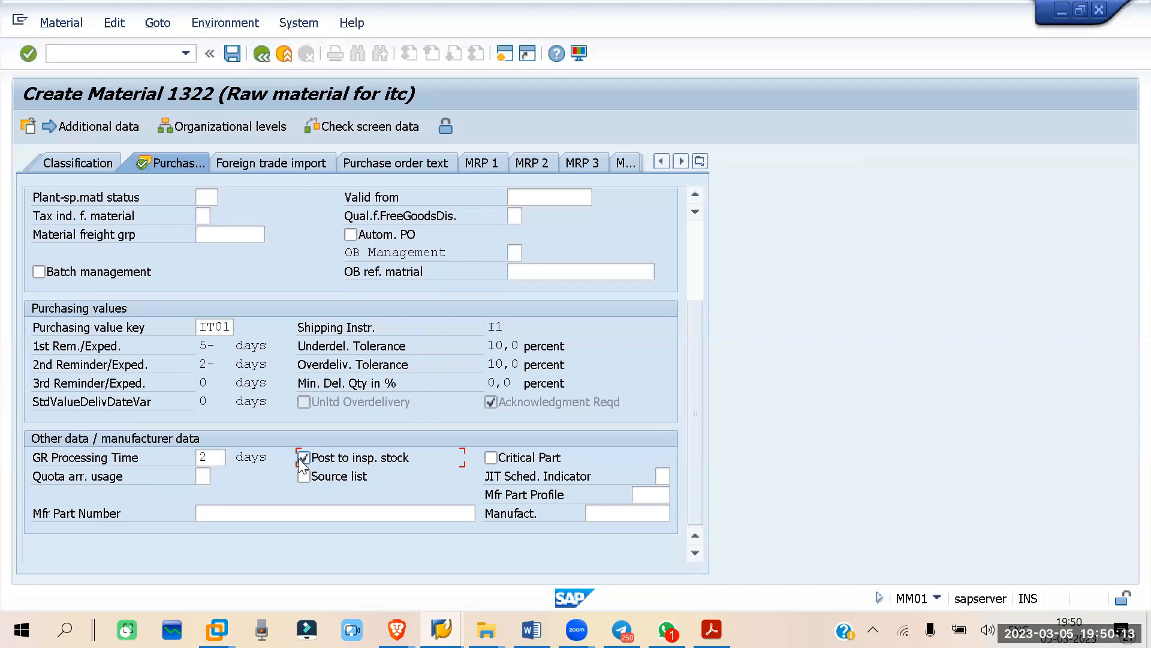
# Choose quota arrangement usage 1 from its possible values and clear the entry again
pyautogui.click(205, 476)
pyautogui.click(218, 476)
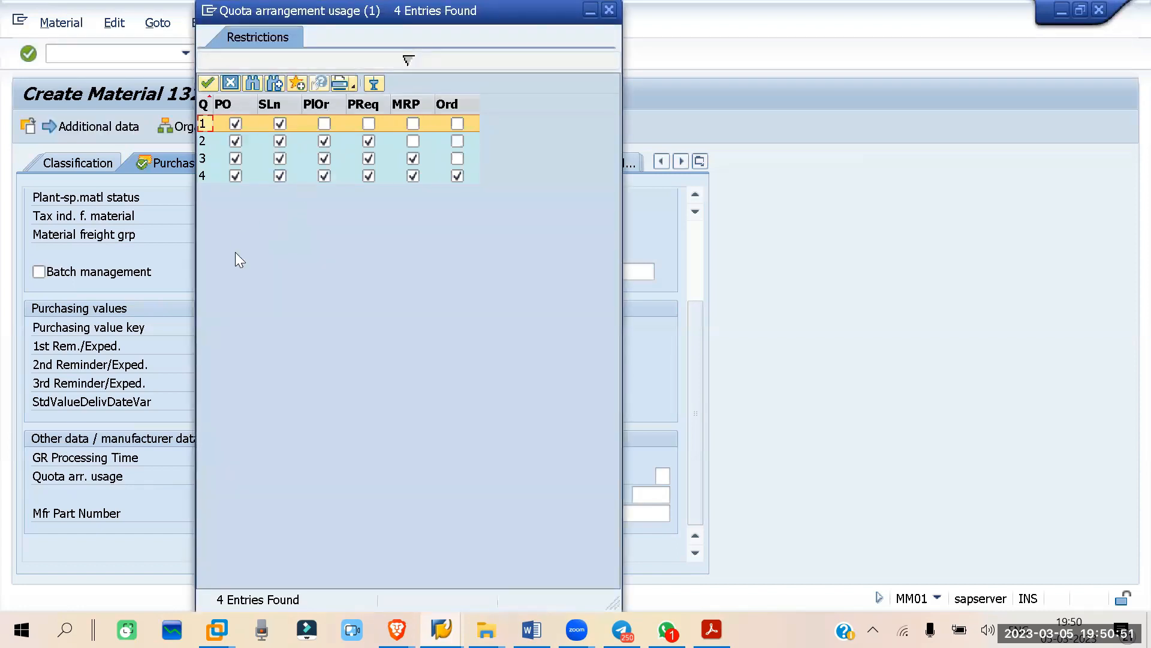
pyautogui.click(250, 123)
pyautogui.click(205, 81)
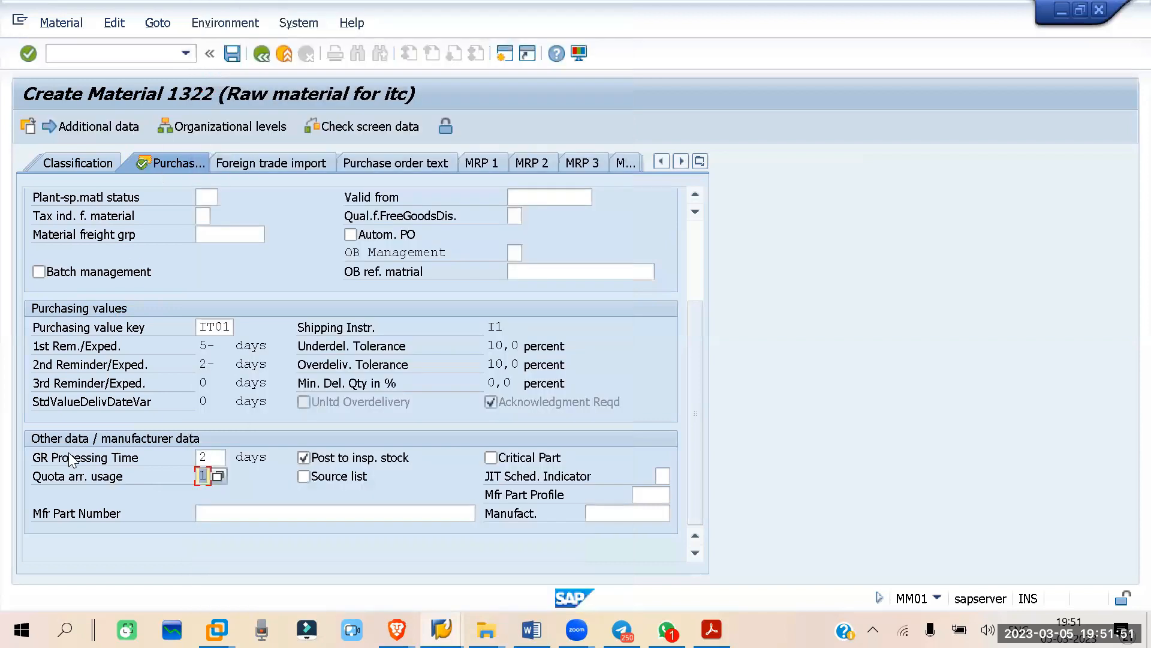
pyautogui.press('Delete')
# Enable the source list requirement for the material and review the general data and purchasing values of the Purchasing view
pyautogui.click(303, 476)
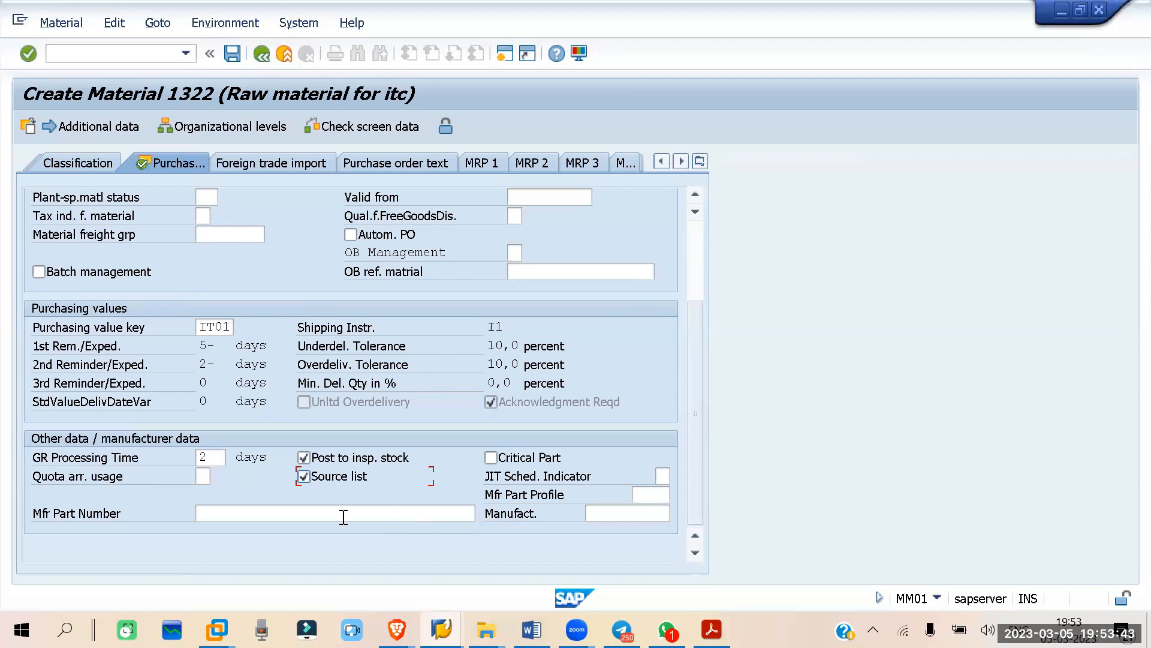
pyautogui.scroll(3, 344, 517)
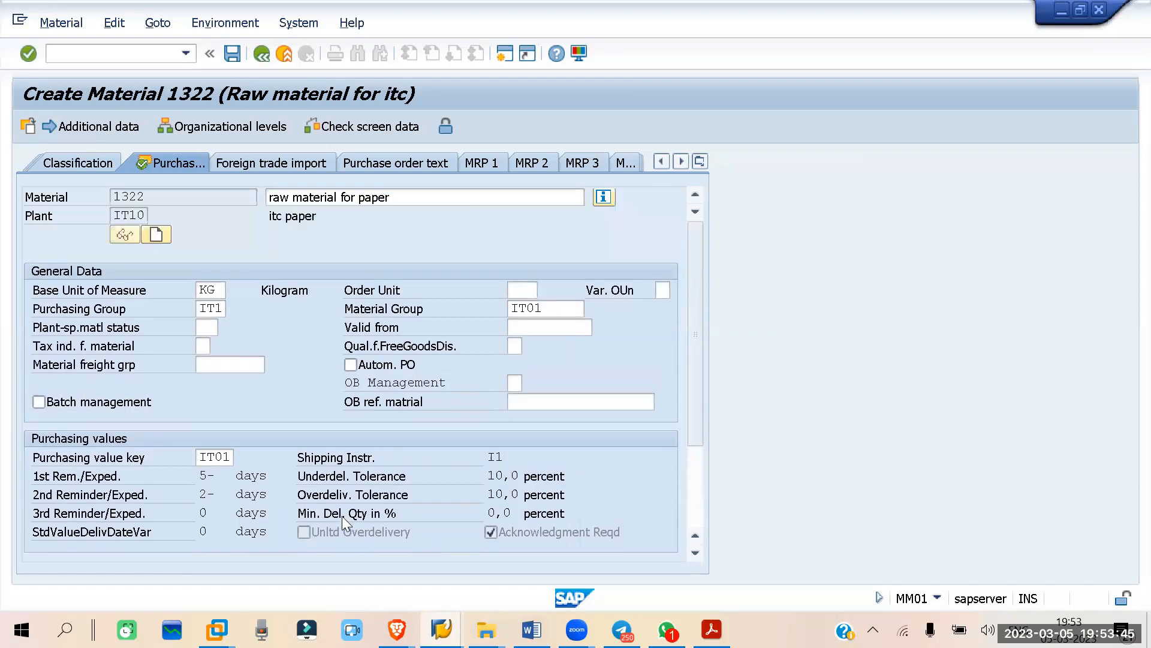
pyautogui.scroll(-3, 342, 515)
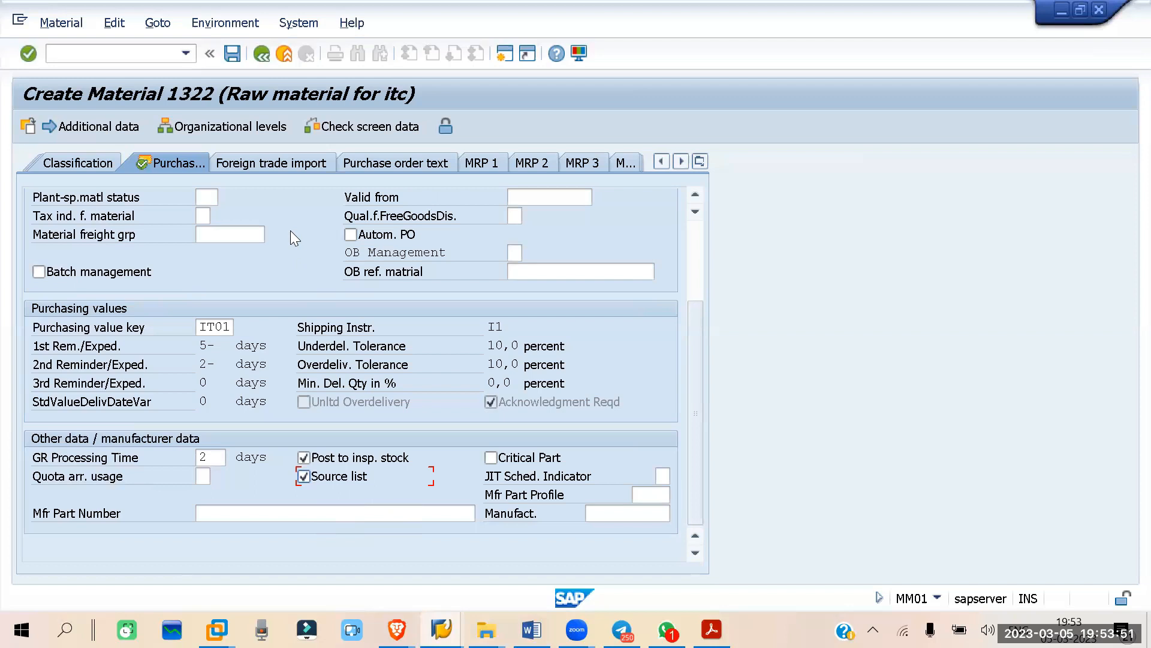
pyautogui.scroll(3, 301, 393)
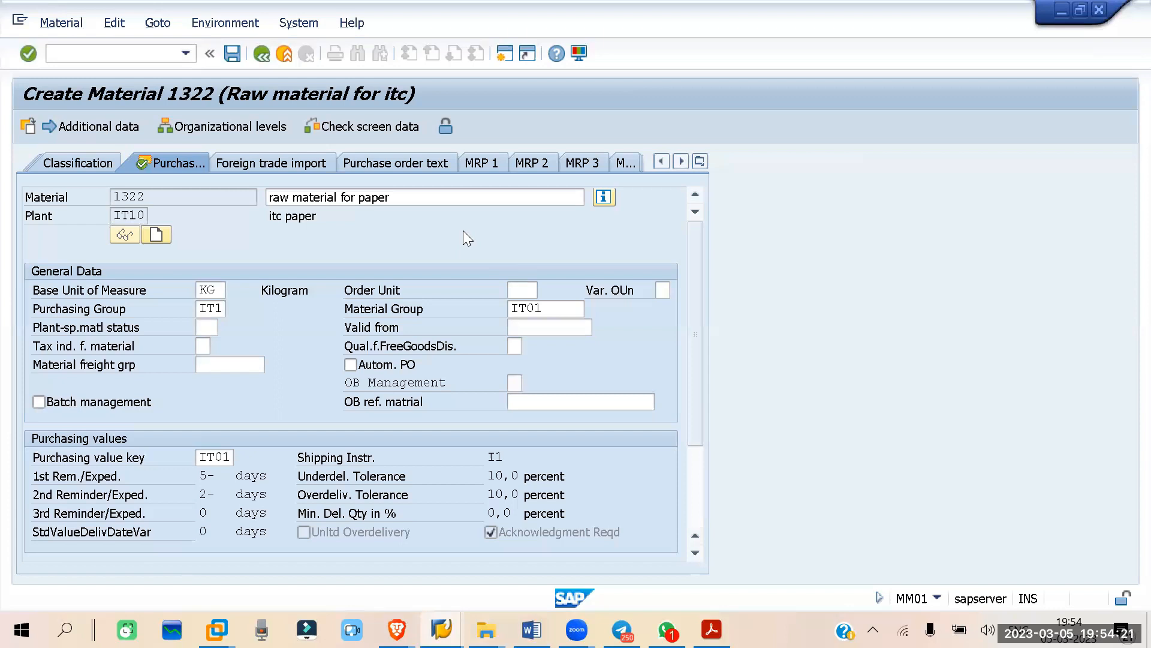
pyautogui.scroll(-3, 312, 446)
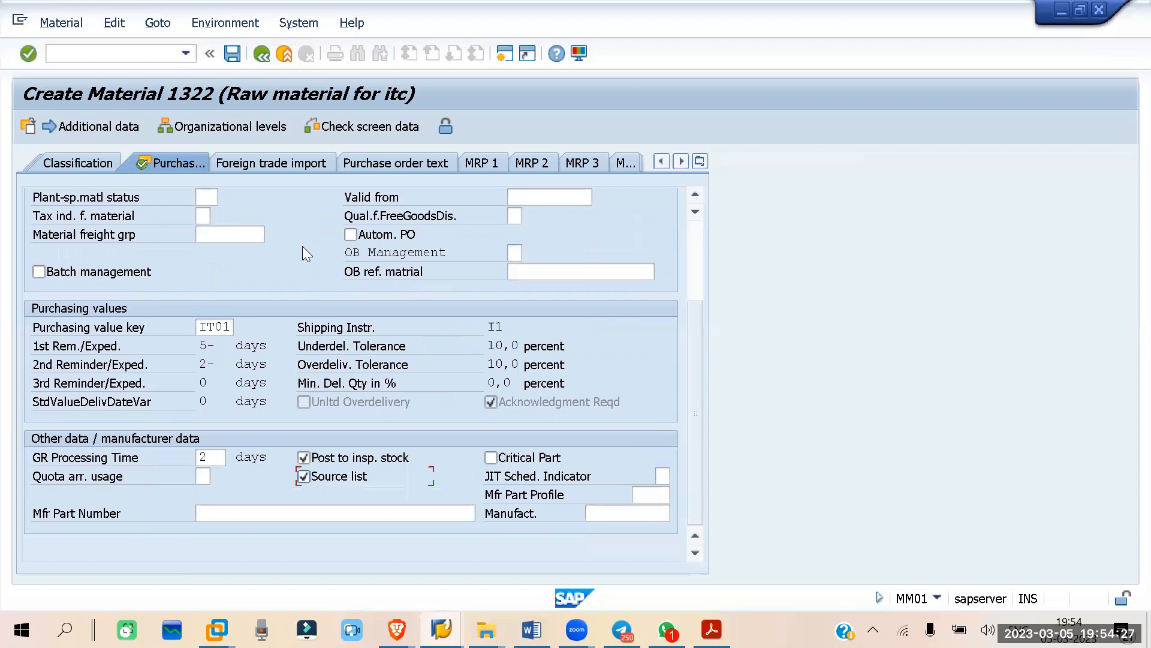
pyautogui.scroll(3, 302, 260)
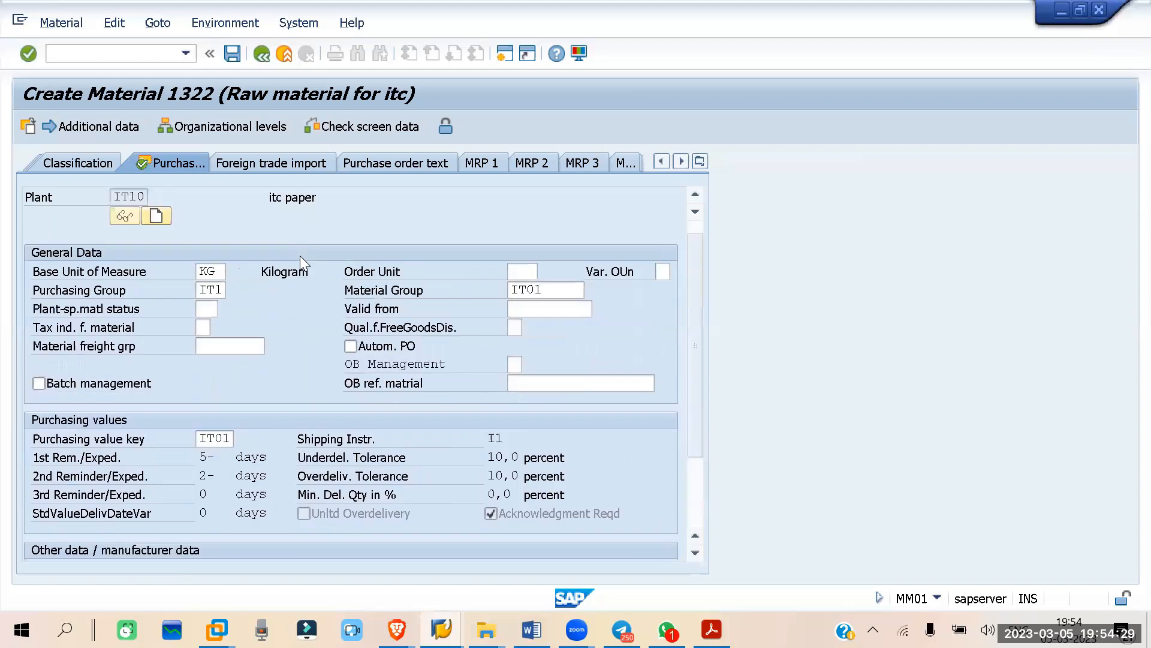
pyautogui.scroll(-2, 301, 259)
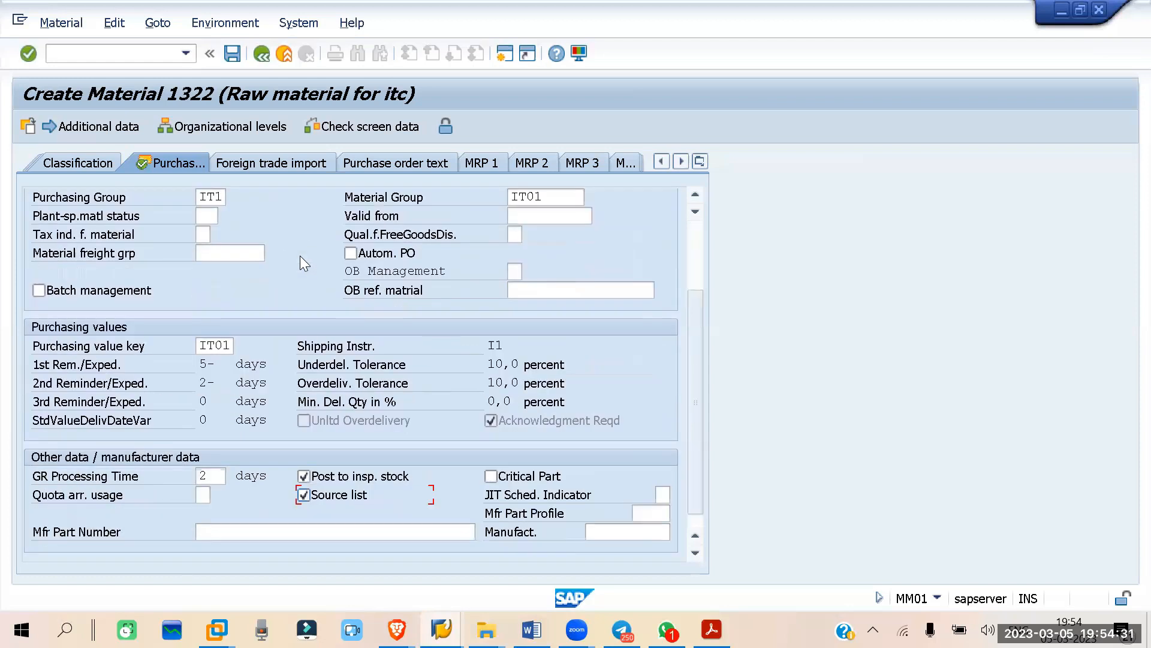
pyautogui.scroll(-1, 303, 263)
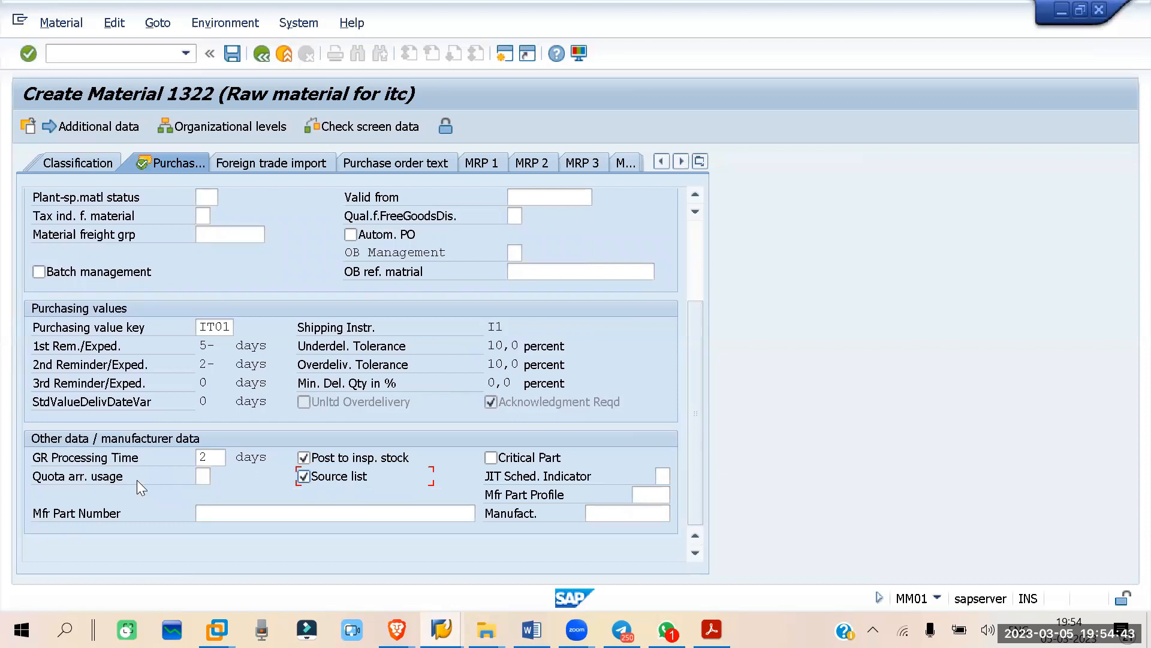
# Review the possible values for the quota arrangement usage and leave the list without choosing one
pyautogui.click(204, 476)
pyautogui.press('F4')
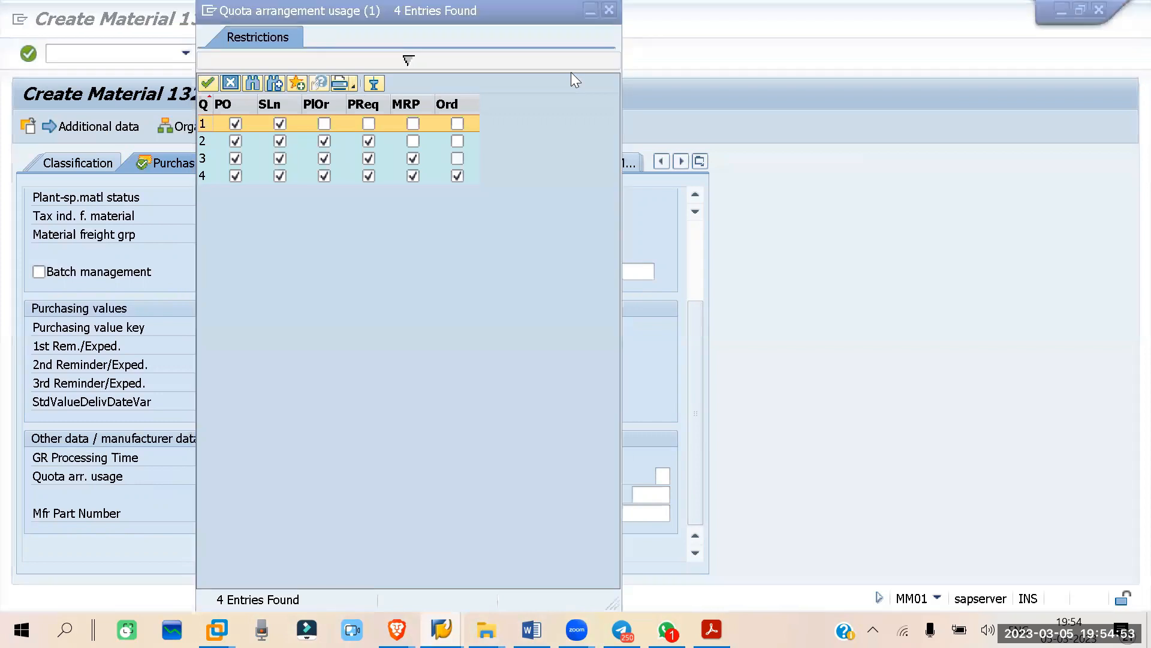
pyautogui.click(353, 16)
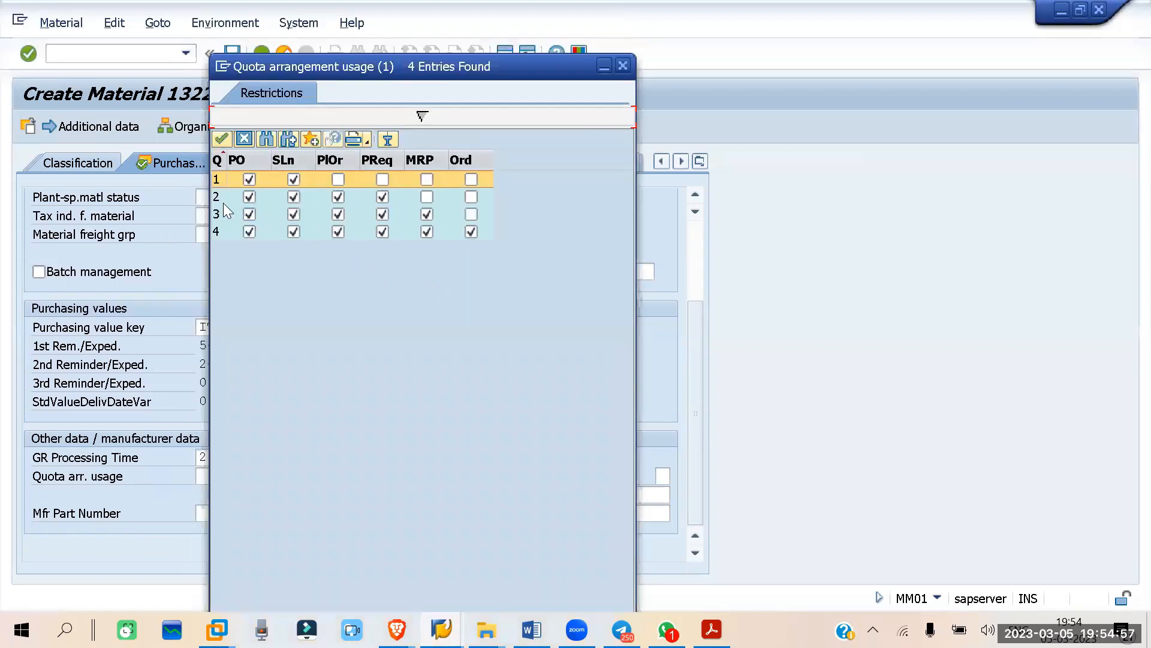
pyautogui.click(622, 66)
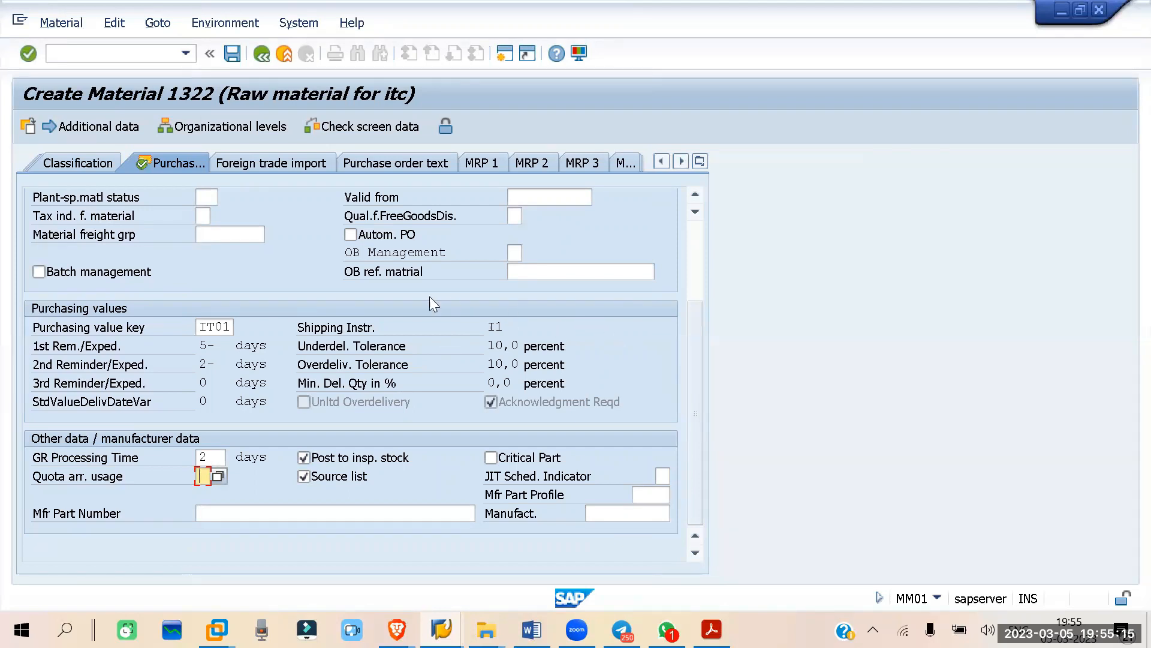
# Clear the purchasing group in the general data and try to continue without it
pyautogui.scroll(5, 595, 398)
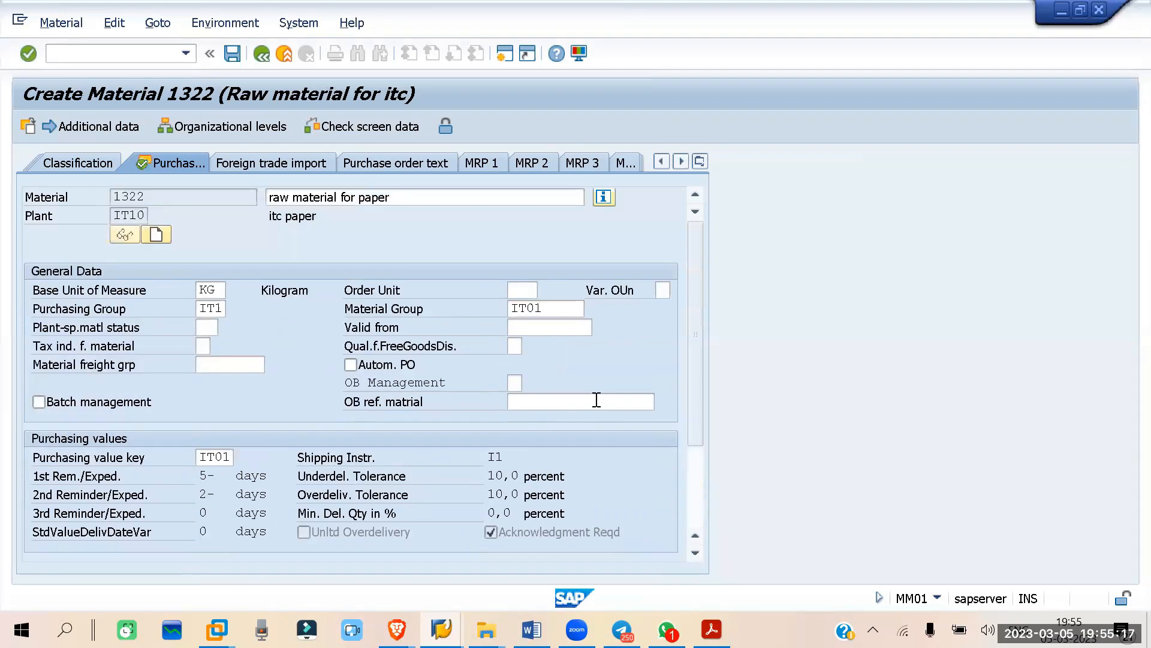
pyautogui.click(214, 308)
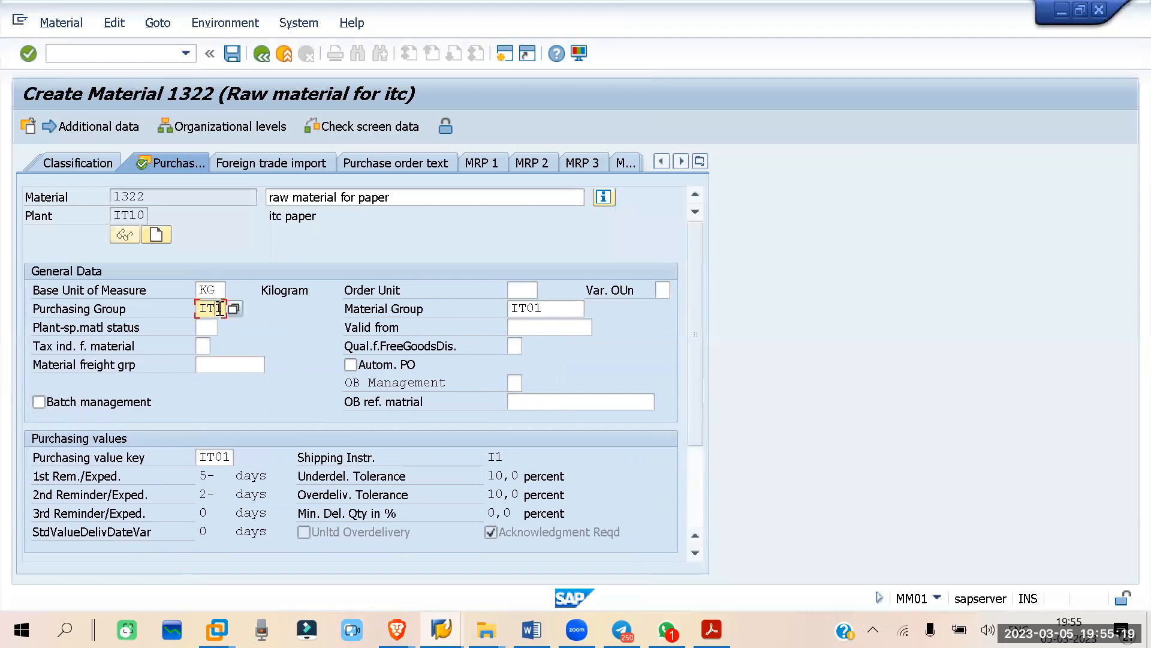
pyautogui.press('BackSpace')
pyautogui.press('BackSpace')
pyautogui.press('BackSpace')
pyautogui.write('T')
pyautogui.press('BackSpace')
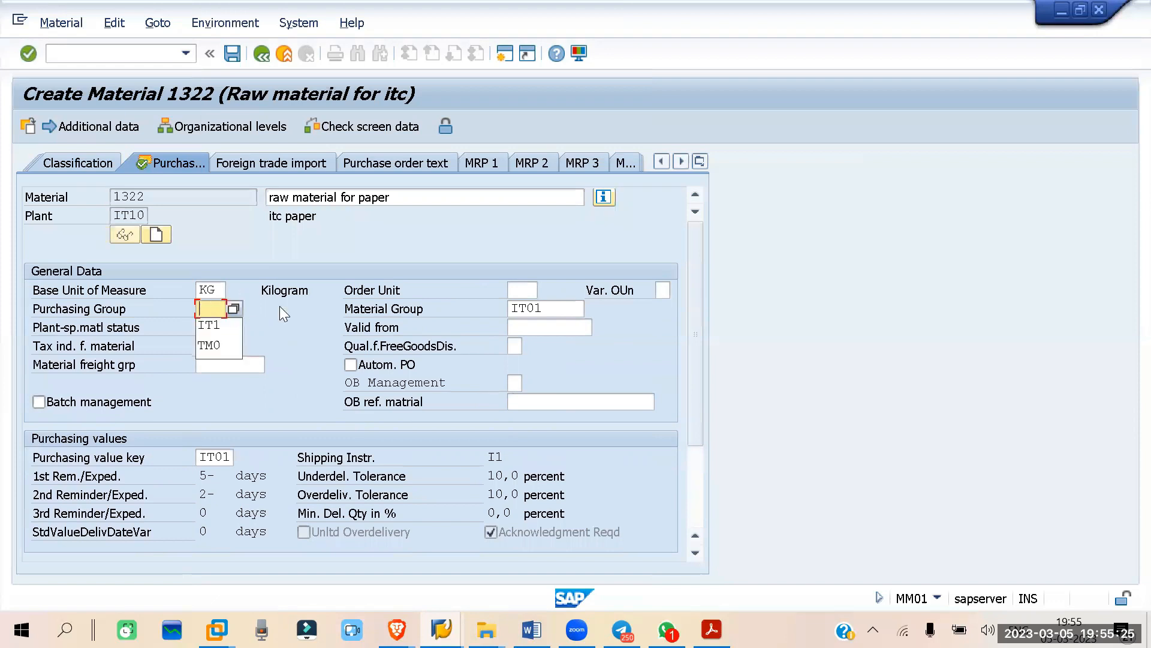
pyautogui.click(268, 338)
pyautogui.click(204, 321)
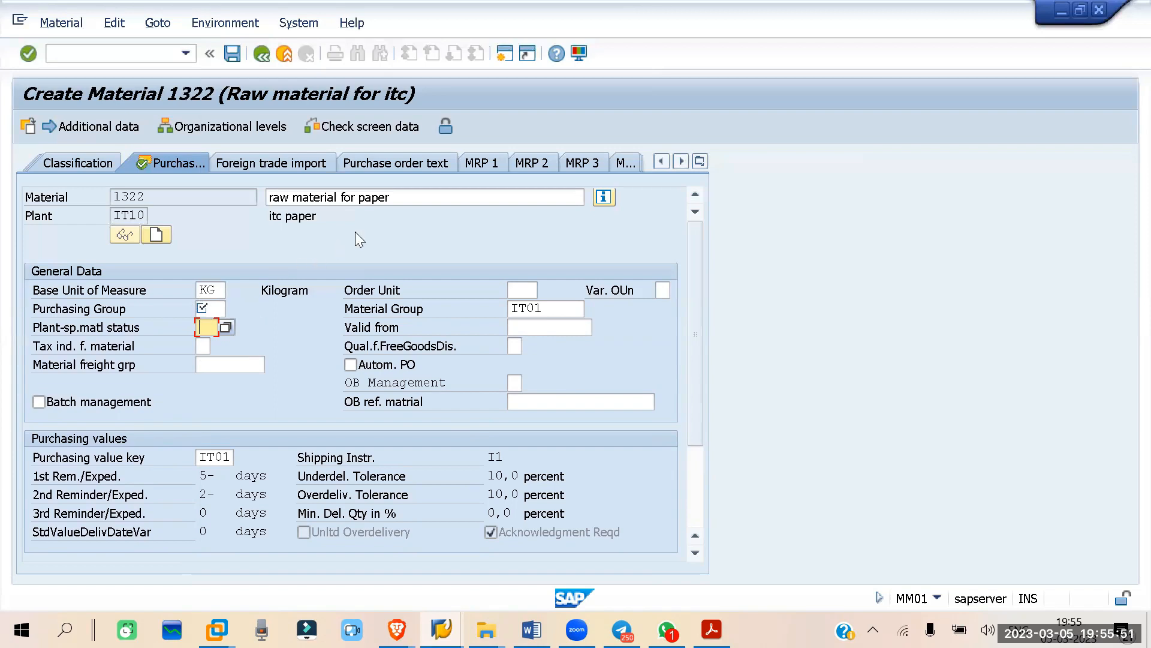
pyautogui.press('Return')
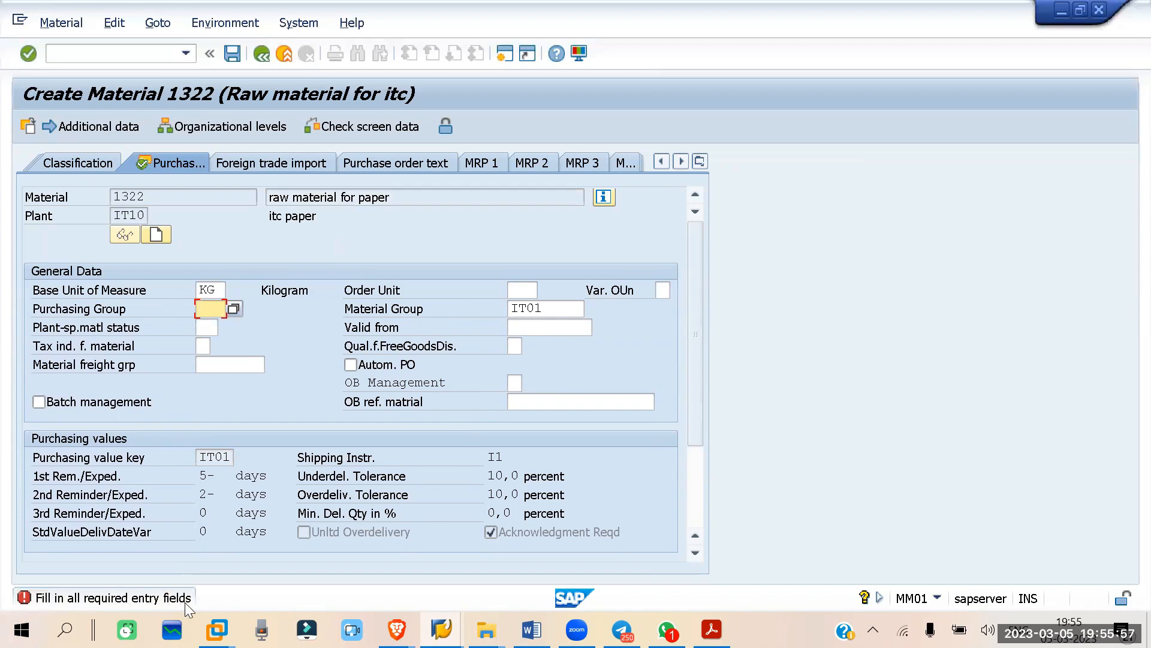
# Enter purchasing group IT1 and continue to the Plant data / stor. 1 view
pyautogui.write('I')
pyautogui.click(207, 325)
pyautogui.press('Return')
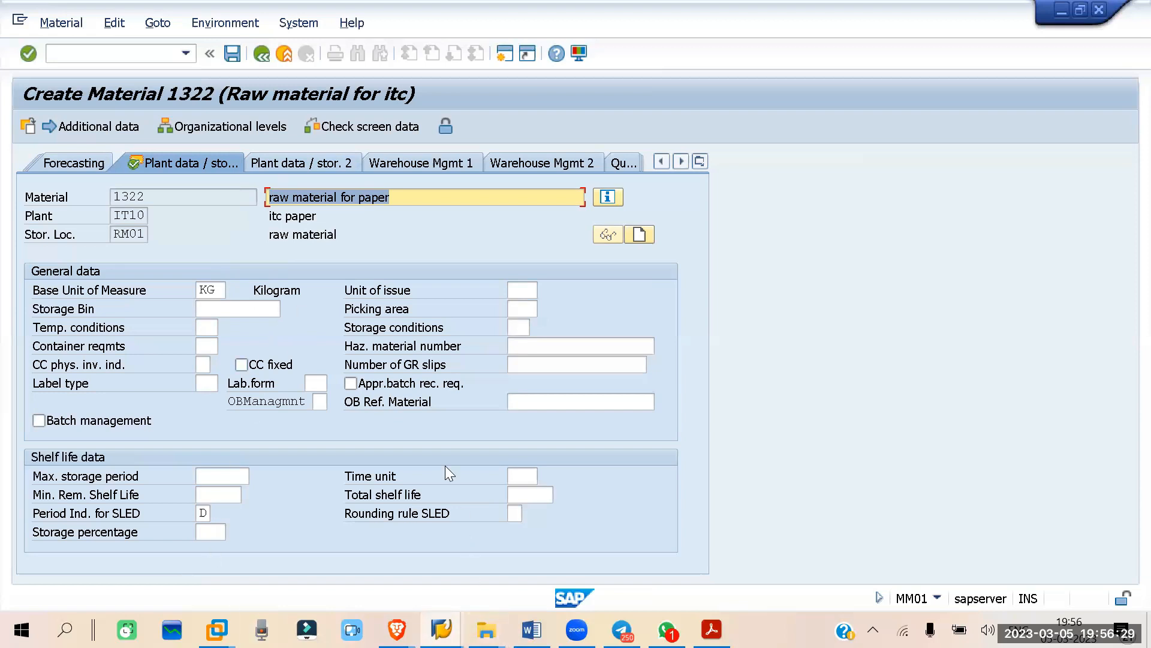
pyautogui.click(207, 328)
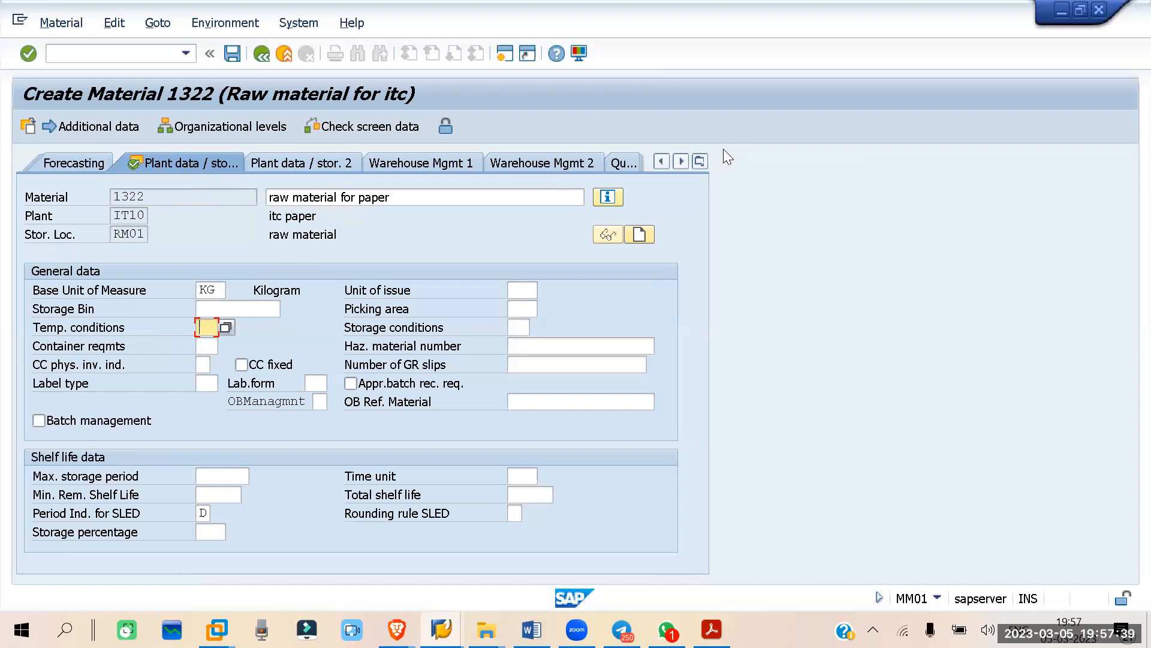
# Go back to the Purchasing view and review its general data, purchasing values and other data
pyautogui.click(701, 161)
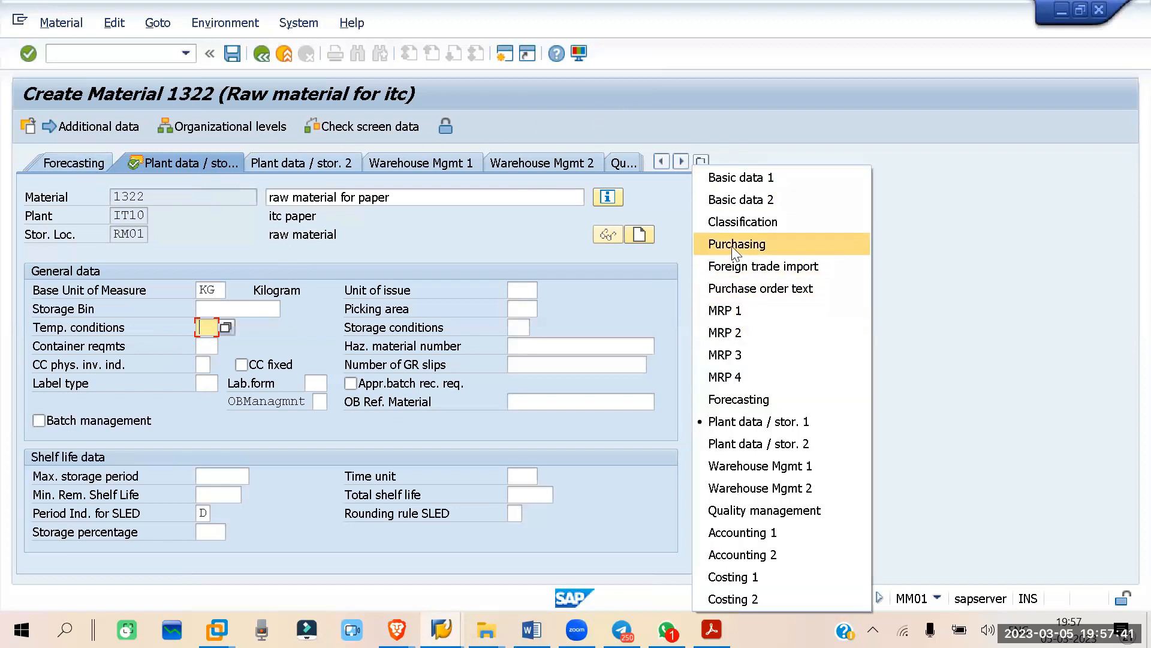
pyautogui.click(773, 242)
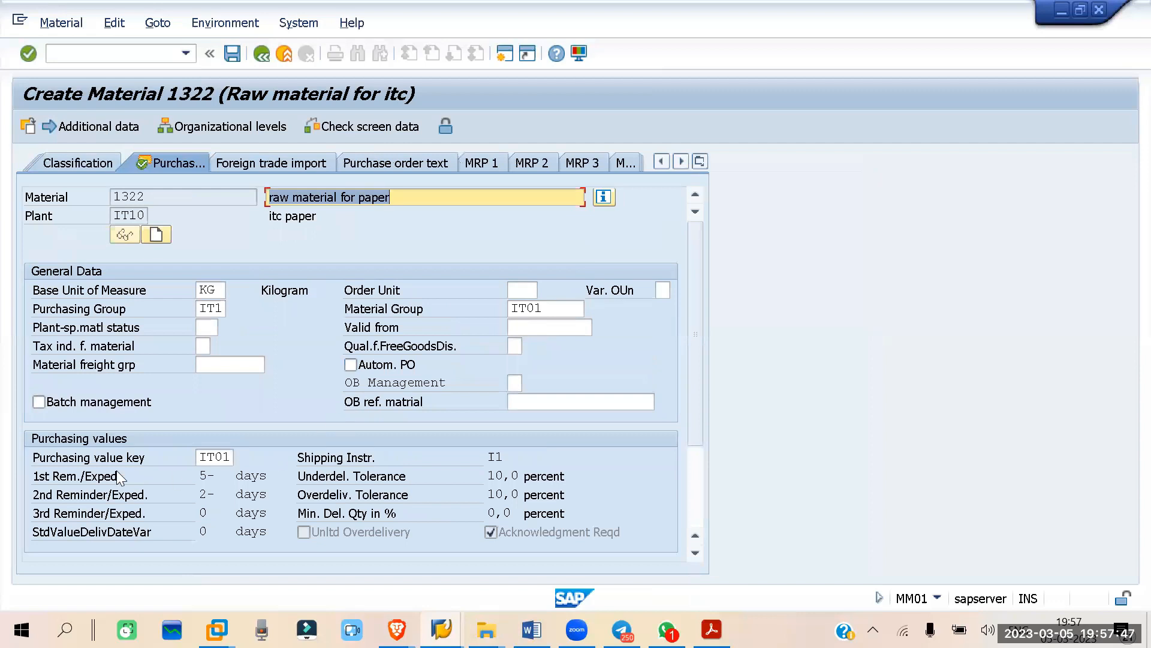
pyautogui.scroll(-3, 204, 454)
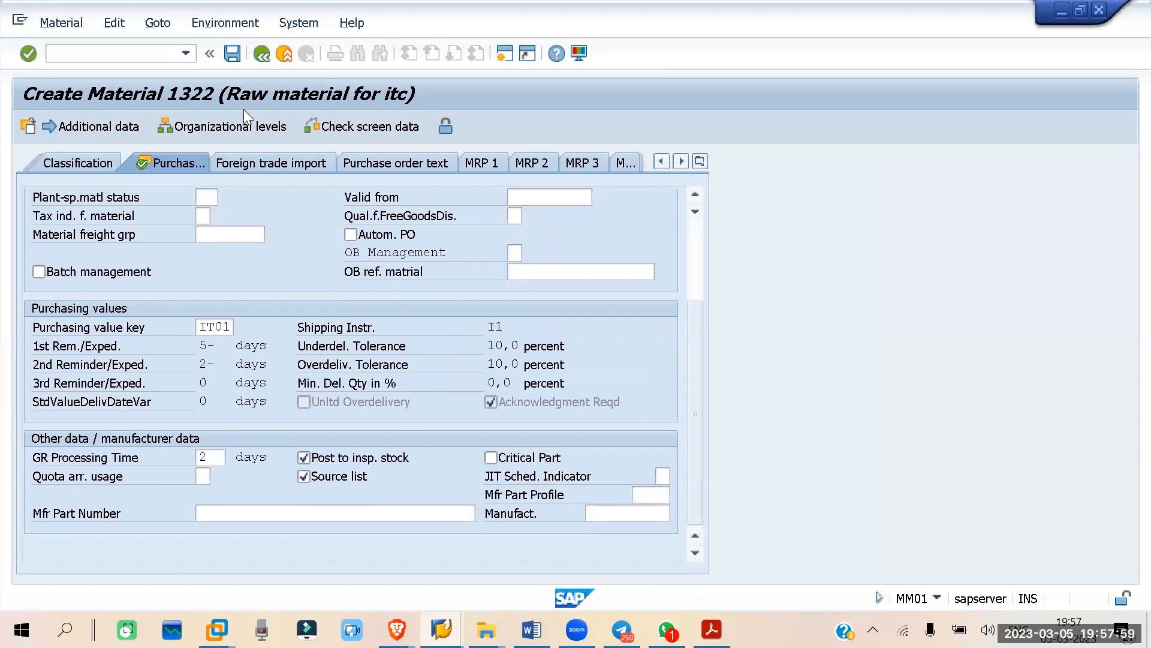
pyautogui.scroll(3, 319, 501)
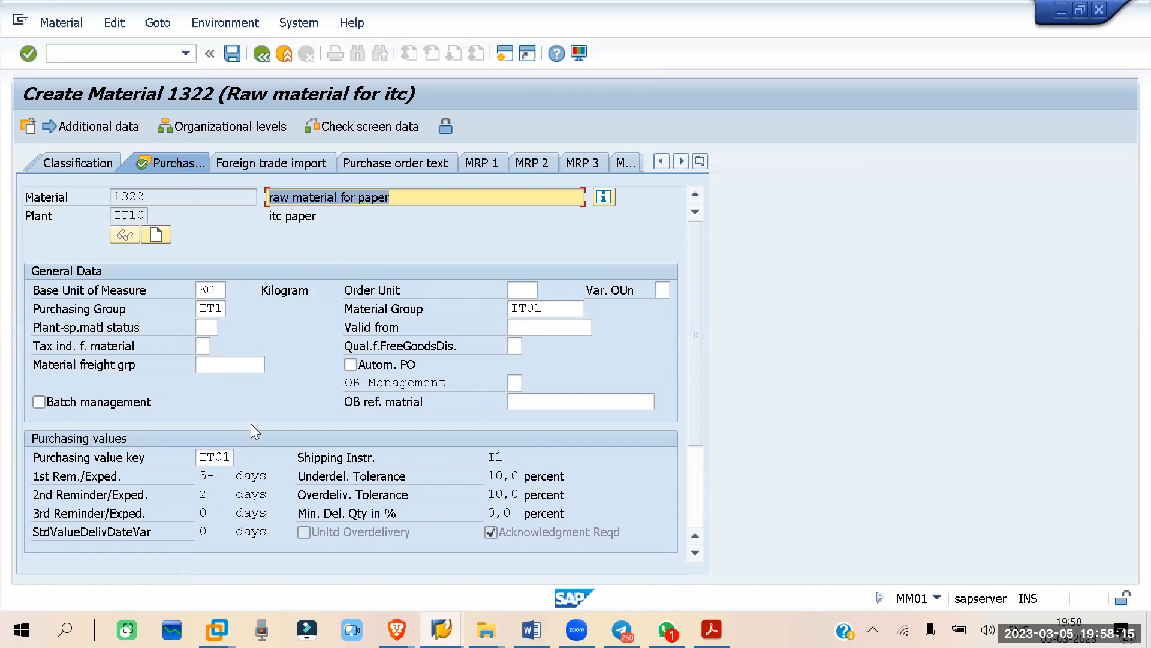
# Return to the Plant data / stor. 1 view and examine the storage bin, temperature conditions, unit of issue and base unit of measure
pyautogui.click(700, 161)
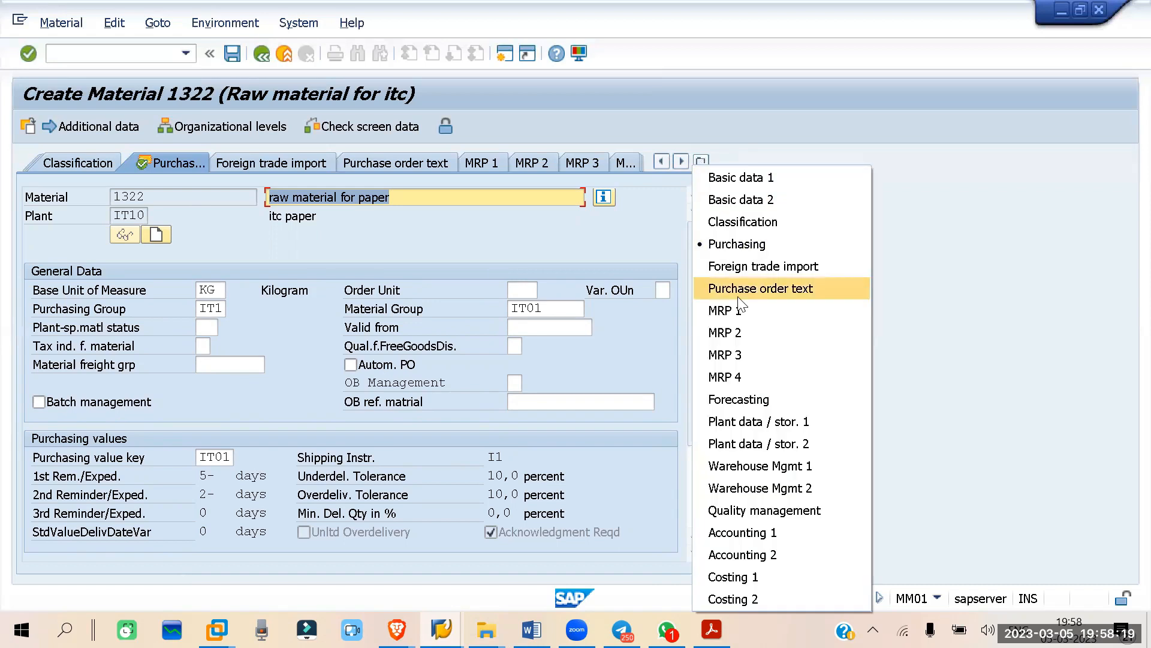
pyautogui.click(745, 422)
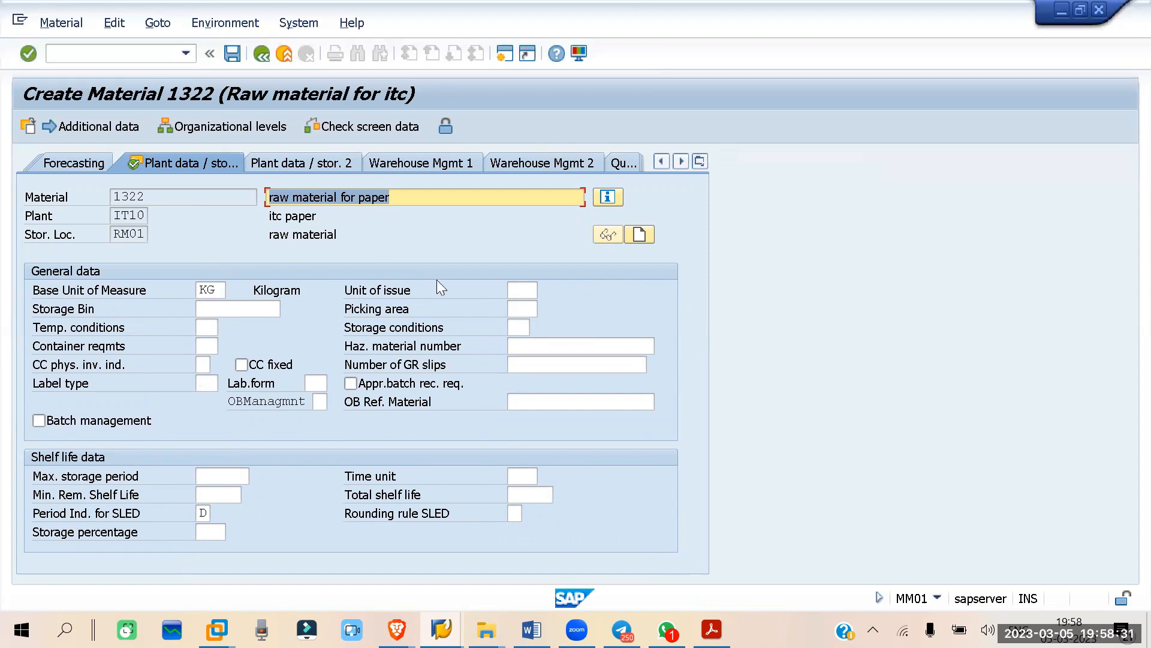
pyautogui.click(204, 309)
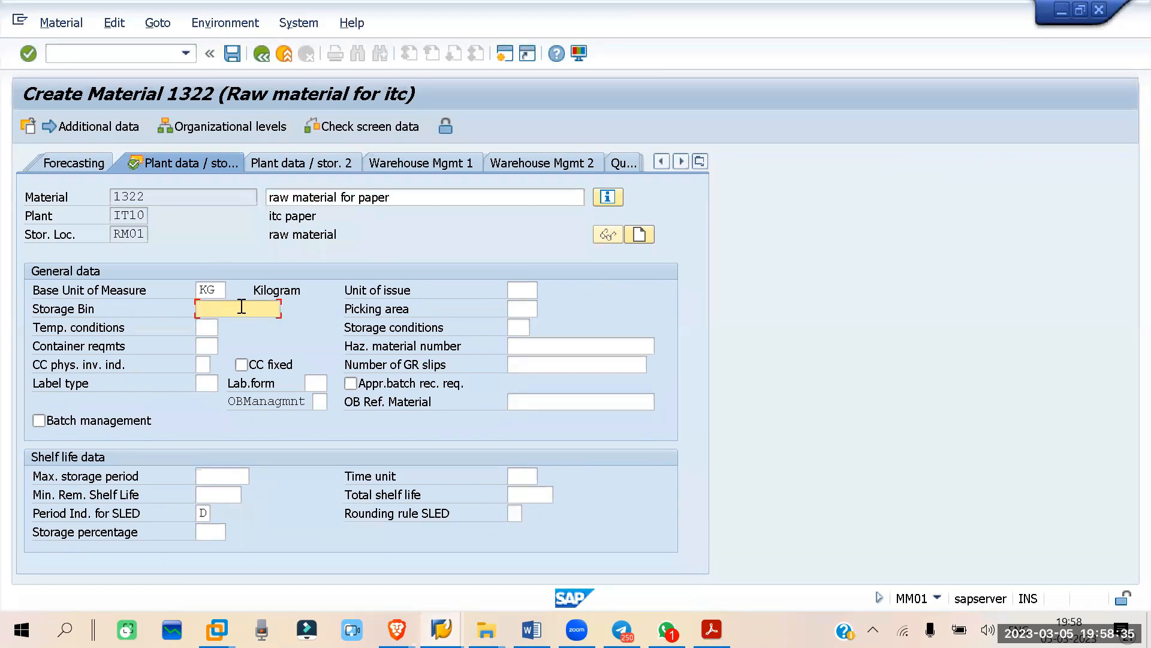
pyautogui.click(205, 327)
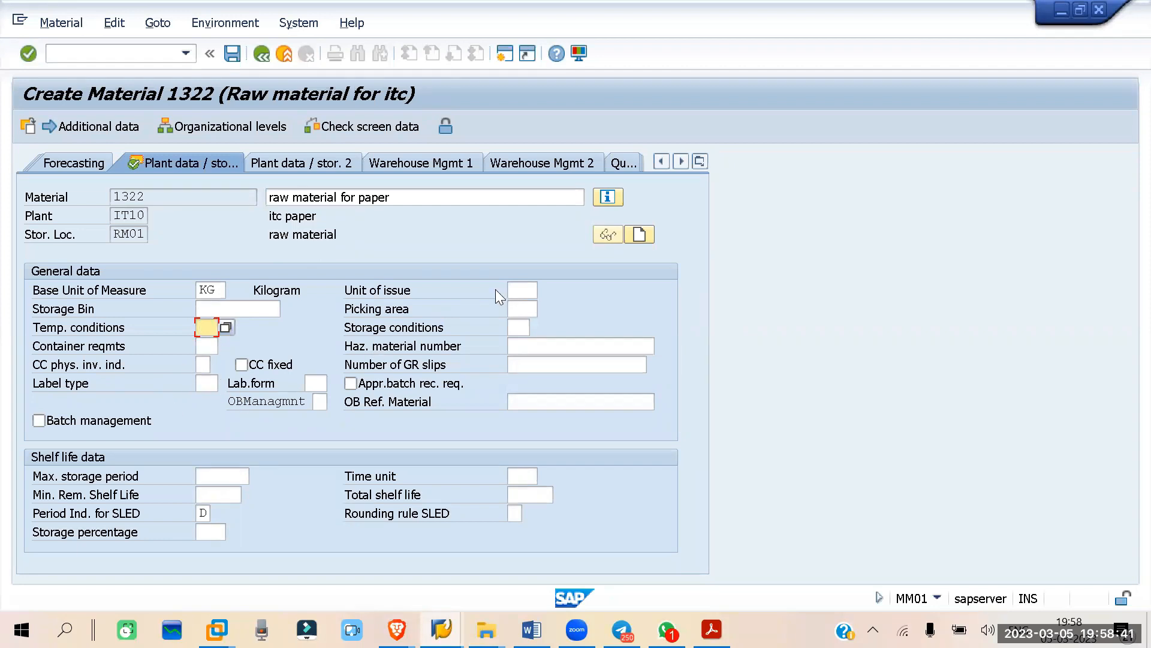
pyautogui.click(515, 288)
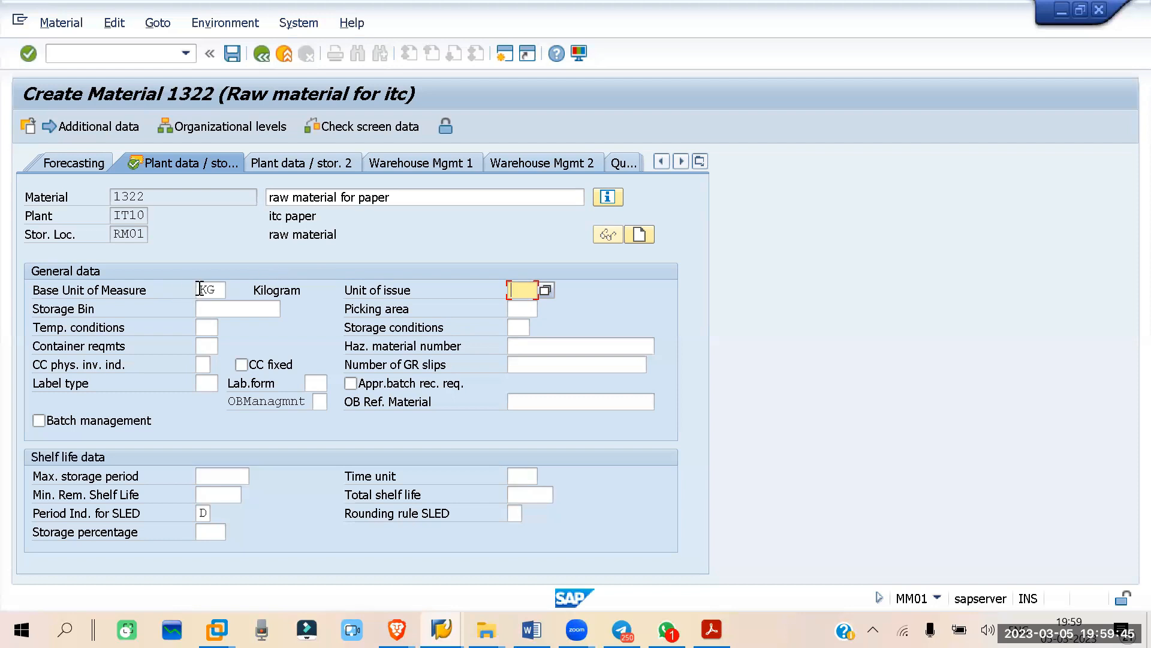
pyautogui.moveTo(200, 289); pyautogui.dragTo(230, 288)
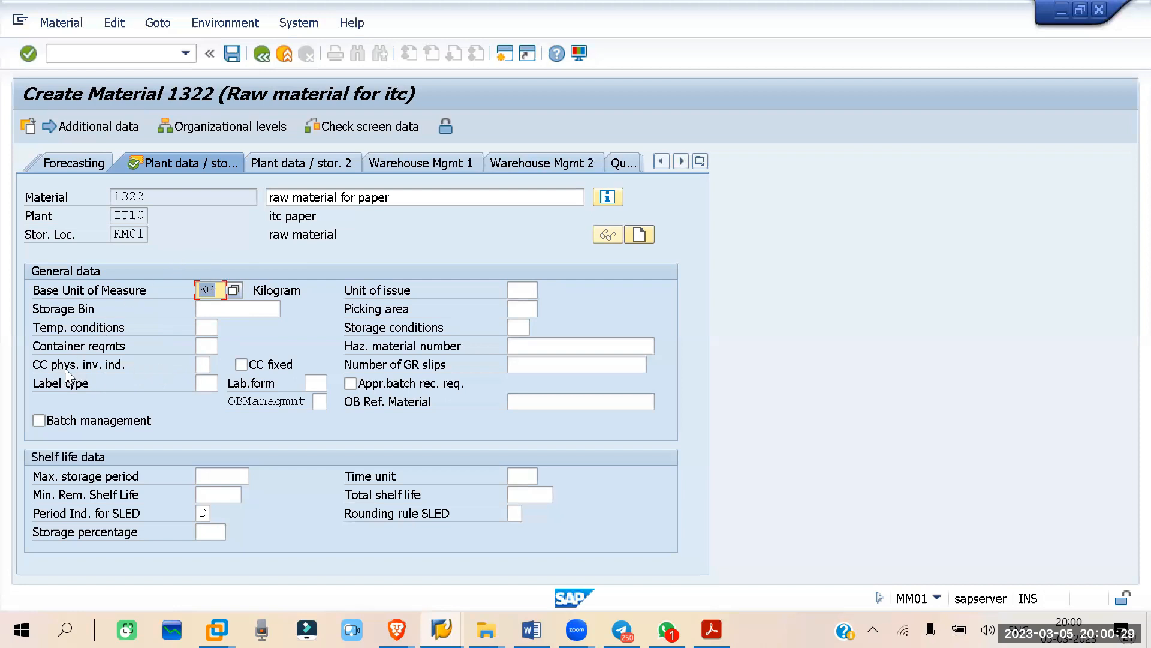
# Review the possible values for the CC physical inventory indicator and the shelf life time unit without choosing any
pyautogui.click(202, 364)
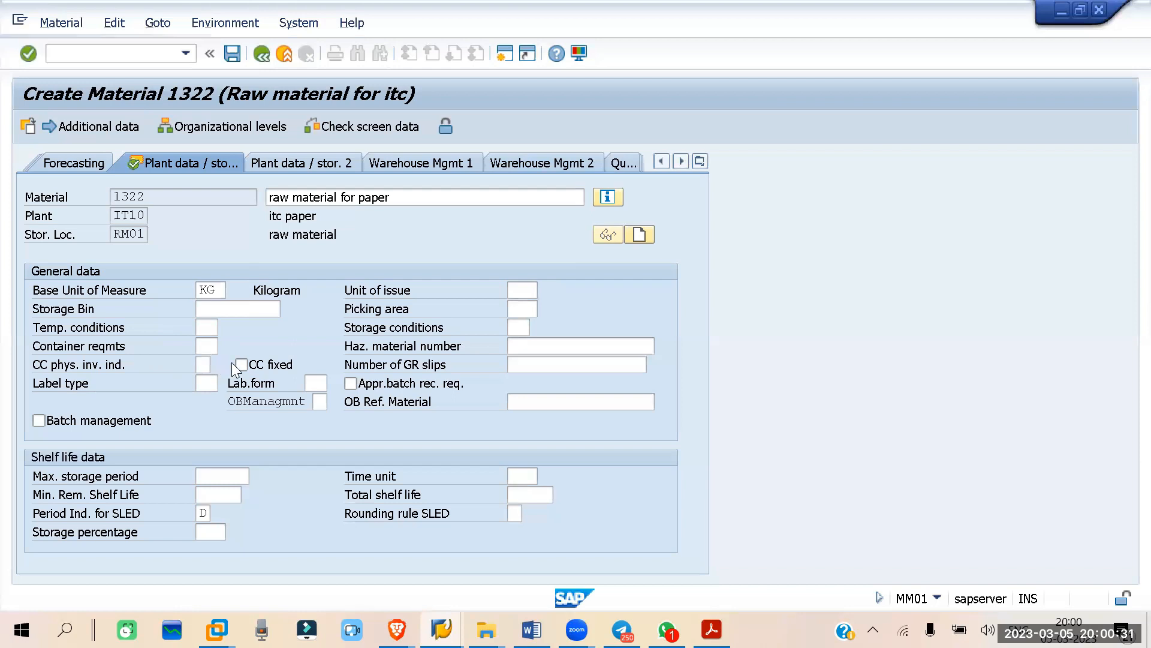
pyautogui.press('F4')
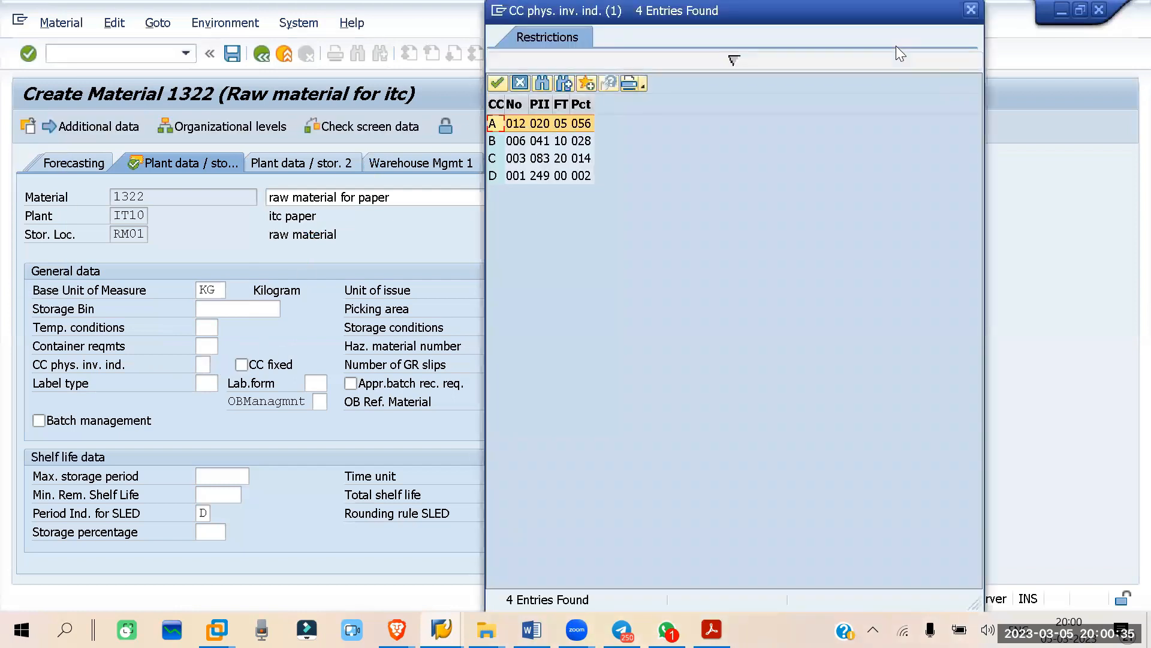
pyautogui.click(971, 10)
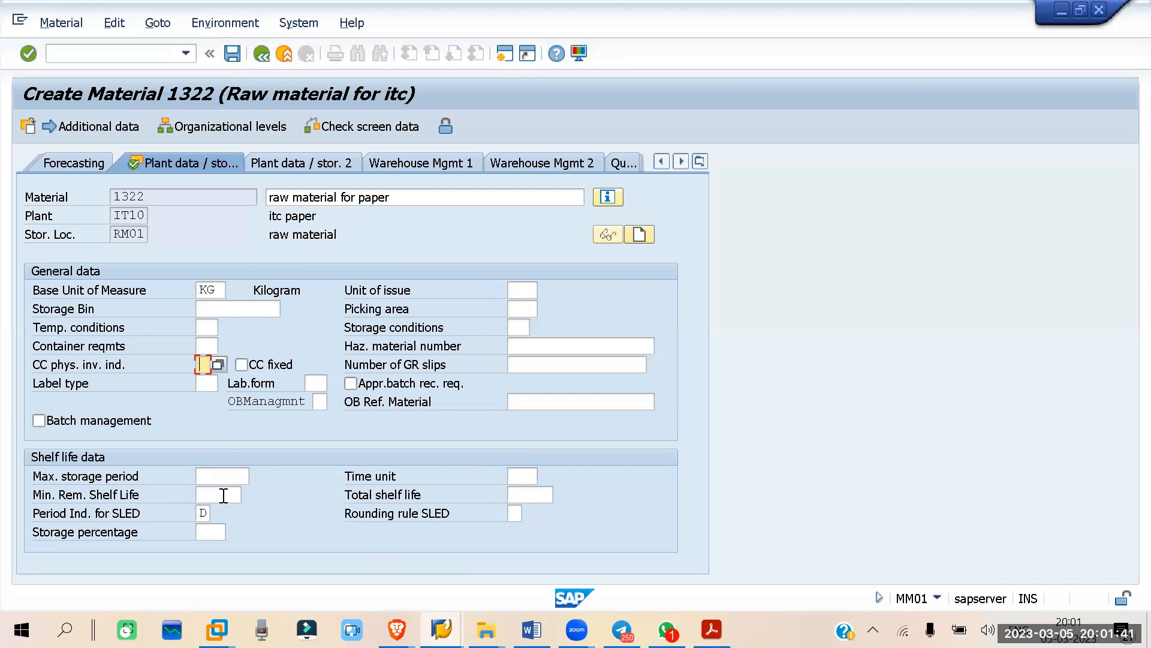
pyautogui.click(521, 475)
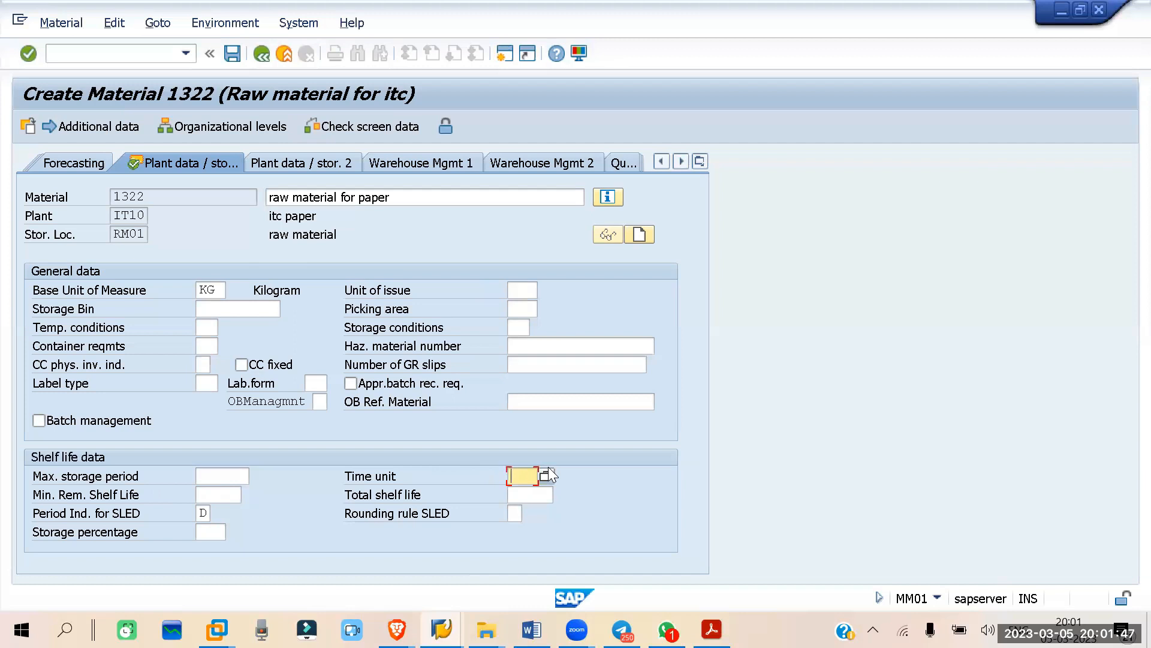
pyautogui.click(546, 472)
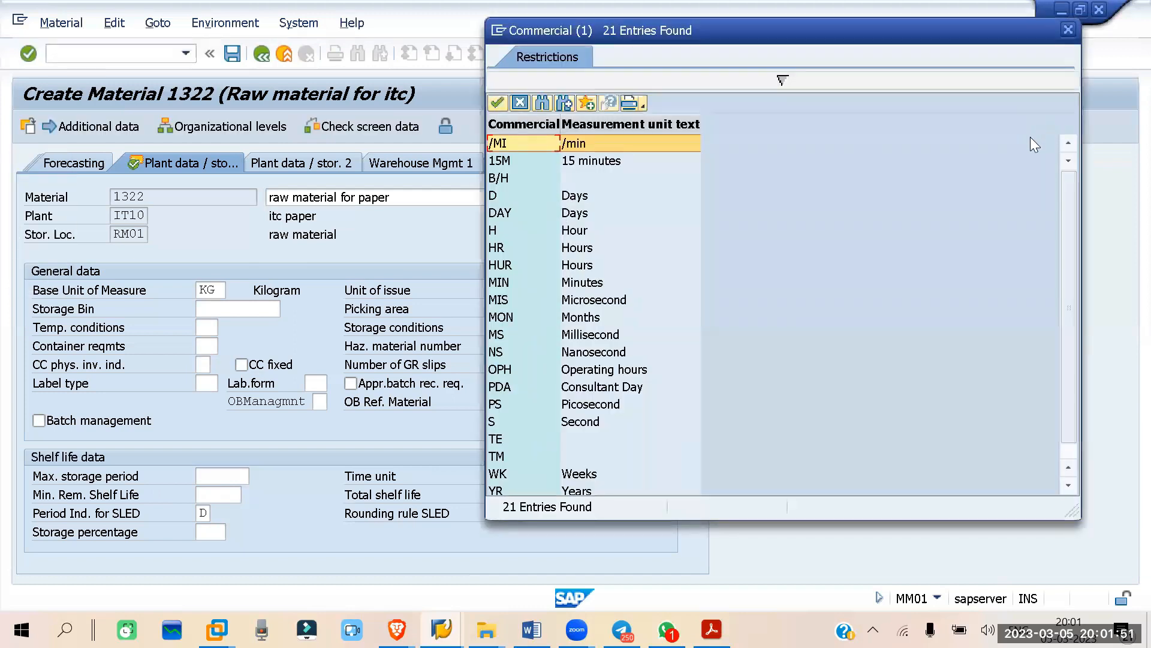
pyautogui.click(1069, 30)
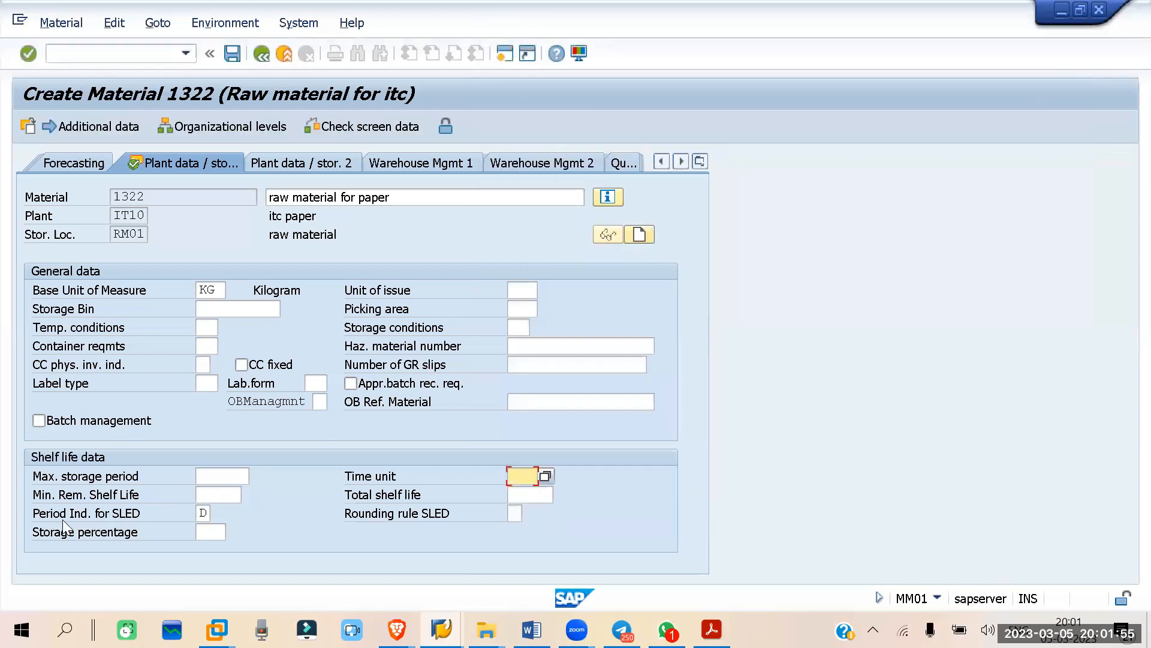
# Choose J (Year) from the possible values as the period indicator for SLED
pyautogui.click(203, 513)
pyautogui.click(217, 514)
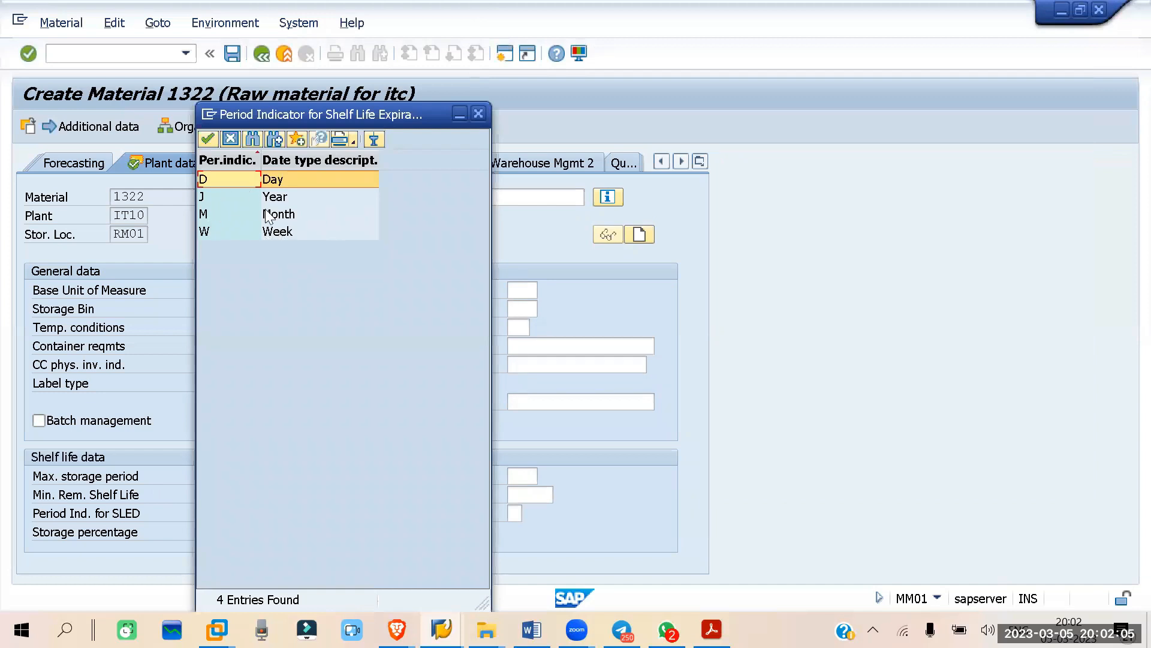
pyautogui.doubleClick(266, 180)
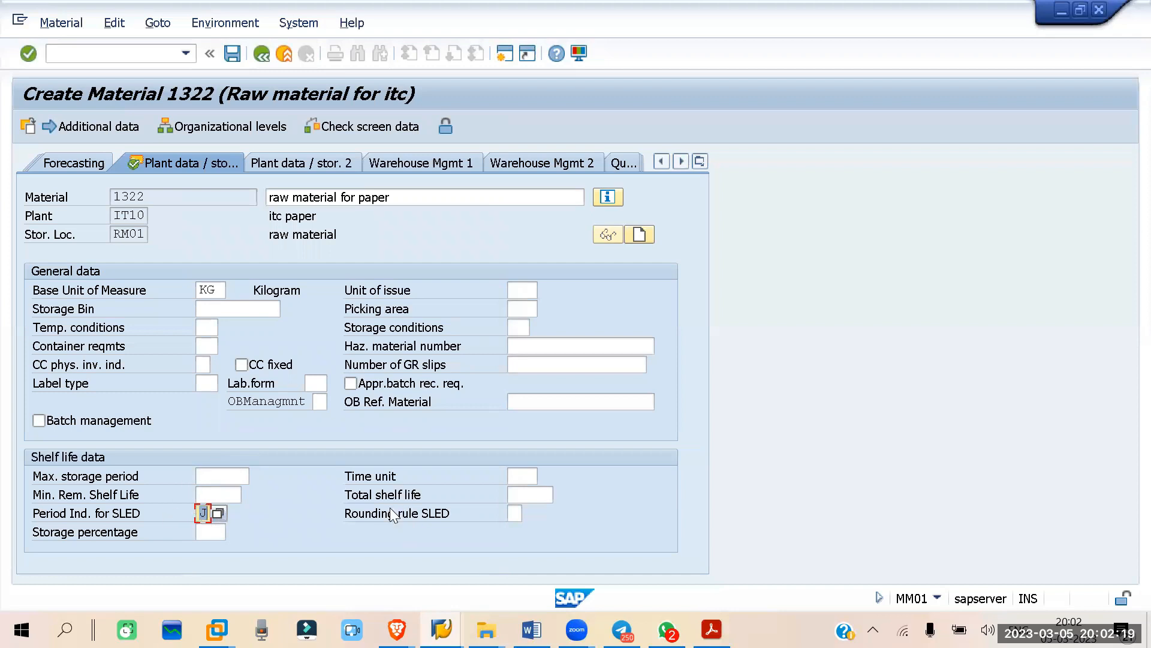
# Enter a total shelf life of 2 and check it against the period indicator for SLED
pyautogui.click(539, 494)
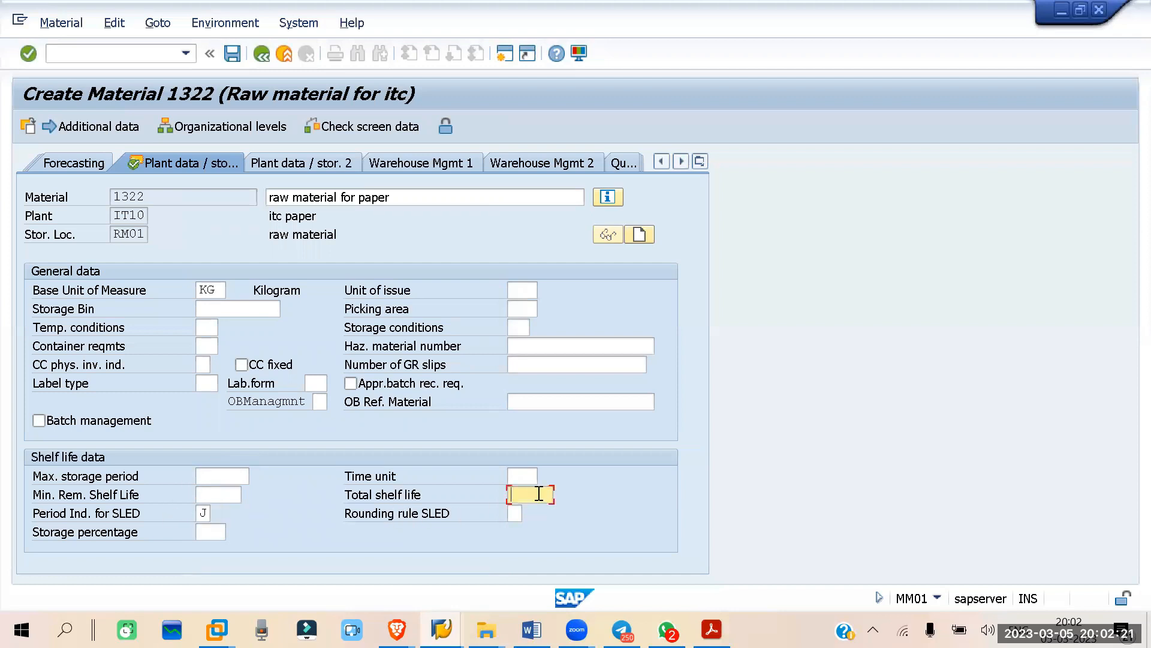
pyautogui.write('2')
pyautogui.moveTo(551, 494); pyautogui.dragTo(504, 493)
pyautogui.click(202, 513)
pyautogui.moveTo(189, 512); pyautogui.dragTo(208, 511)
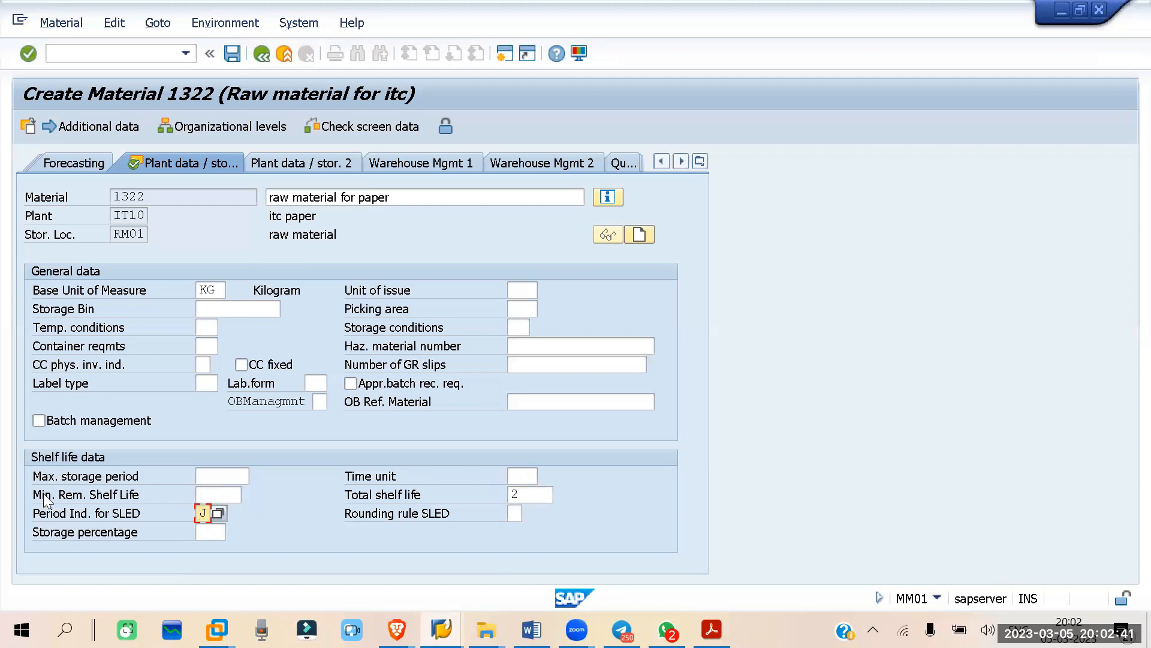
# Set the minimum remaining shelf life to 1 and the total shelf life to 5 in the shelf life data
pyautogui.click(203, 491)
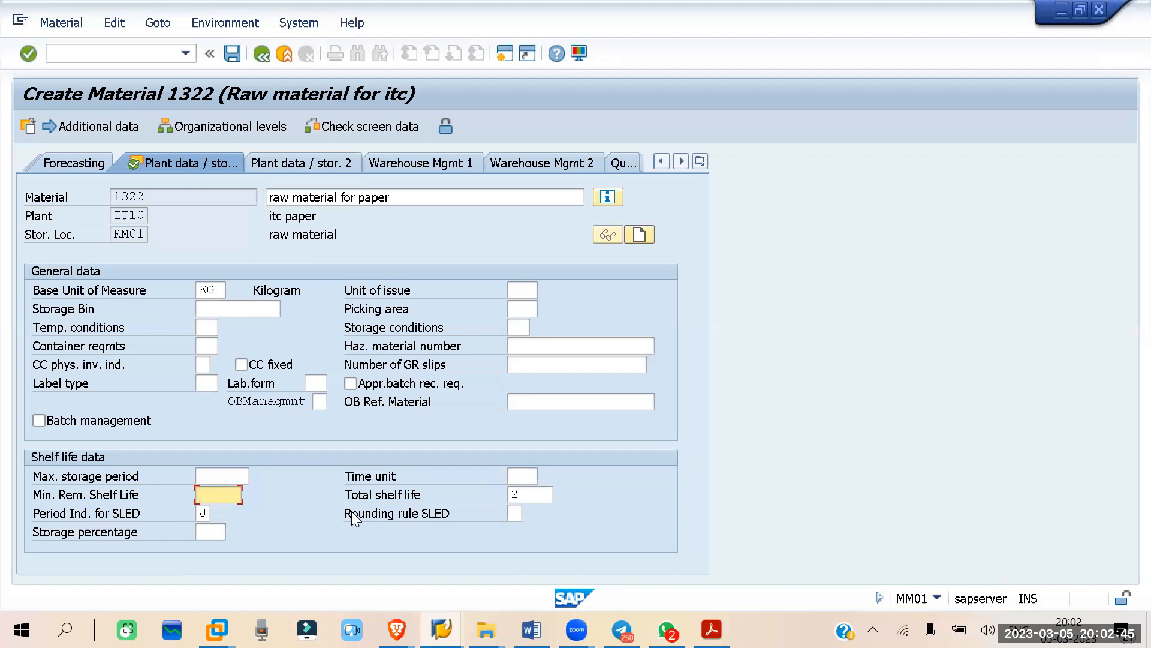
pyautogui.write('1')
pyautogui.moveTo(528, 496); pyautogui.dragTo(510, 495)
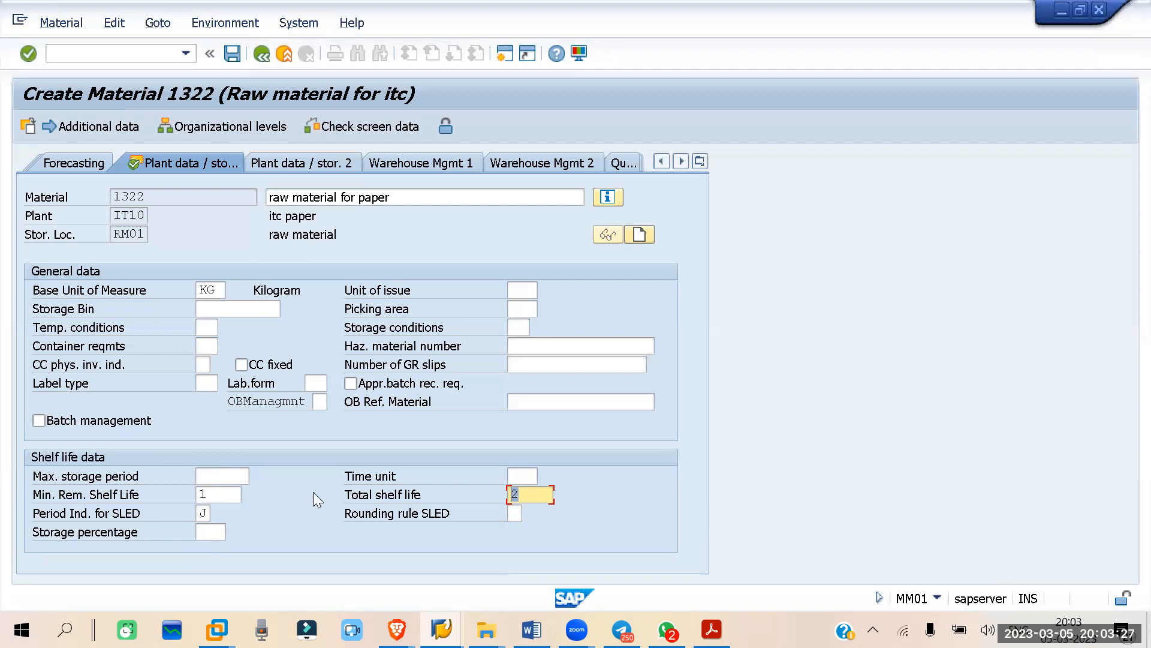
pyautogui.click(538, 491)
pyautogui.moveTo(538, 491); pyautogui.dragTo(510, 493)
pyautogui.click(528, 495)
pyautogui.press('BackSpace')
pyautogui.write('5')
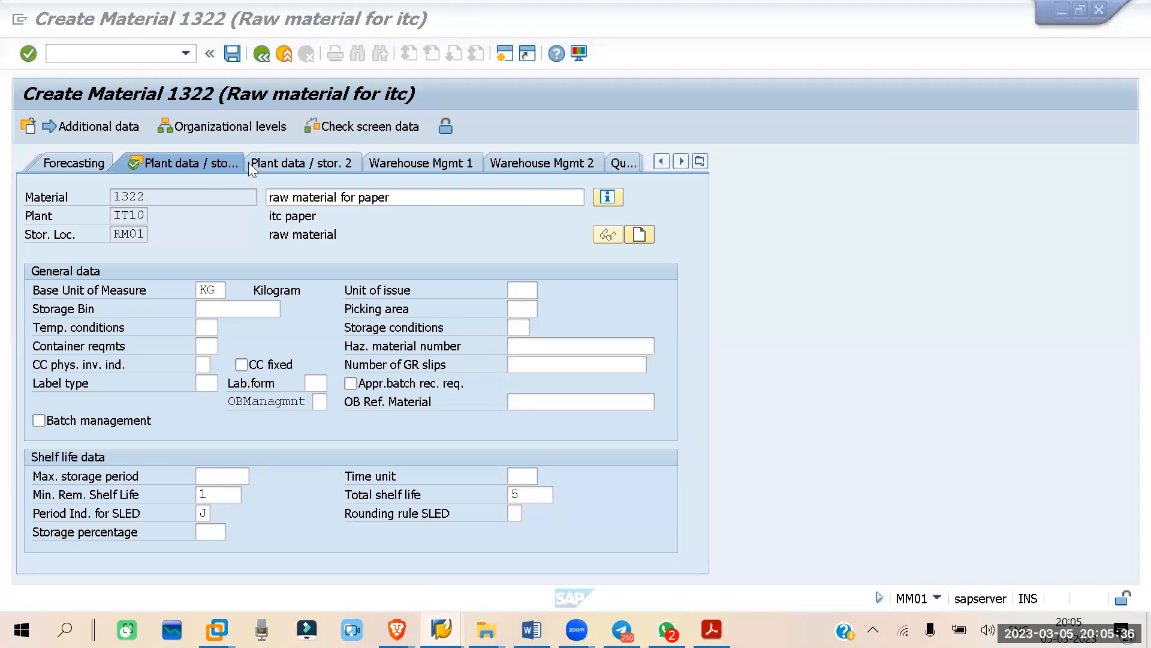
pyautogui.click(221, 492)
pyautogui.click(211, 493)
pyautogui.doubleClick(211, 494)
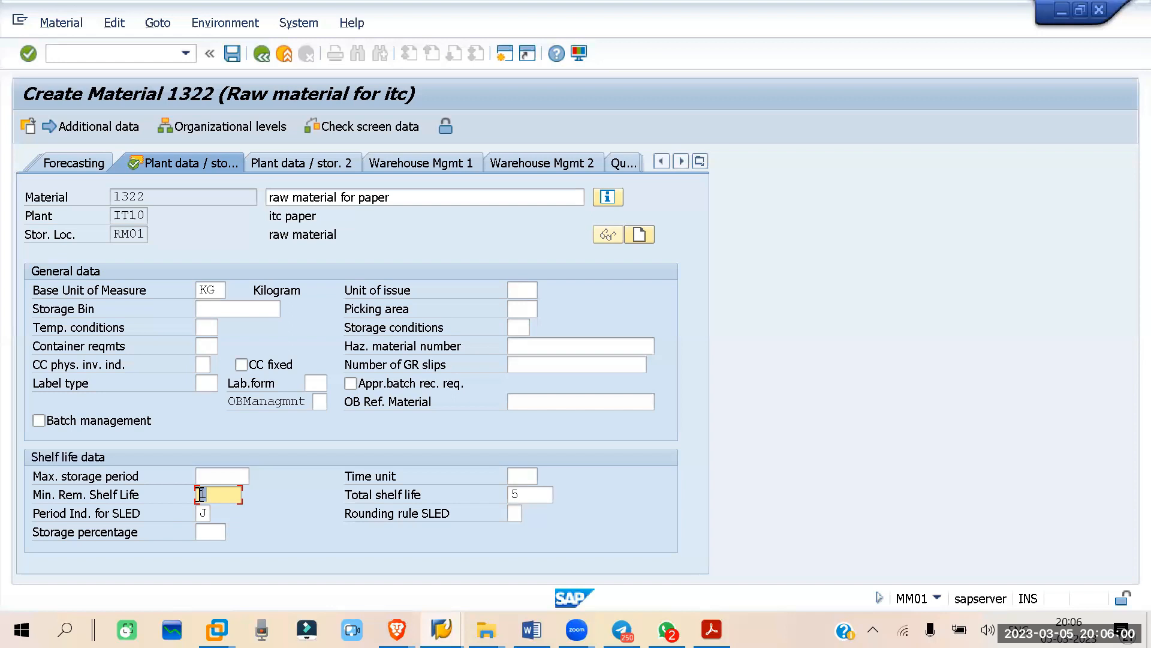
pyautogui.doubleClick(201, 494)
pyautogui.click(210, 495)
pyautogui.click(204, 474)
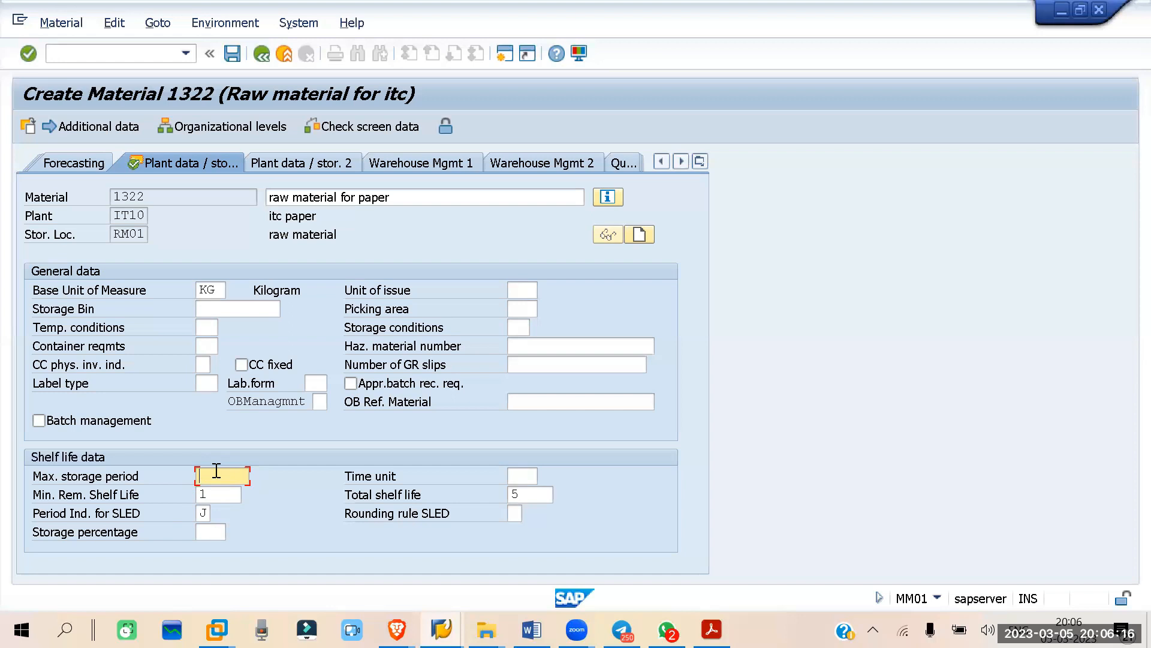
# Confirm the shelf life data and continue to the Accounting 1 view
pyautogui.click(533, 493)
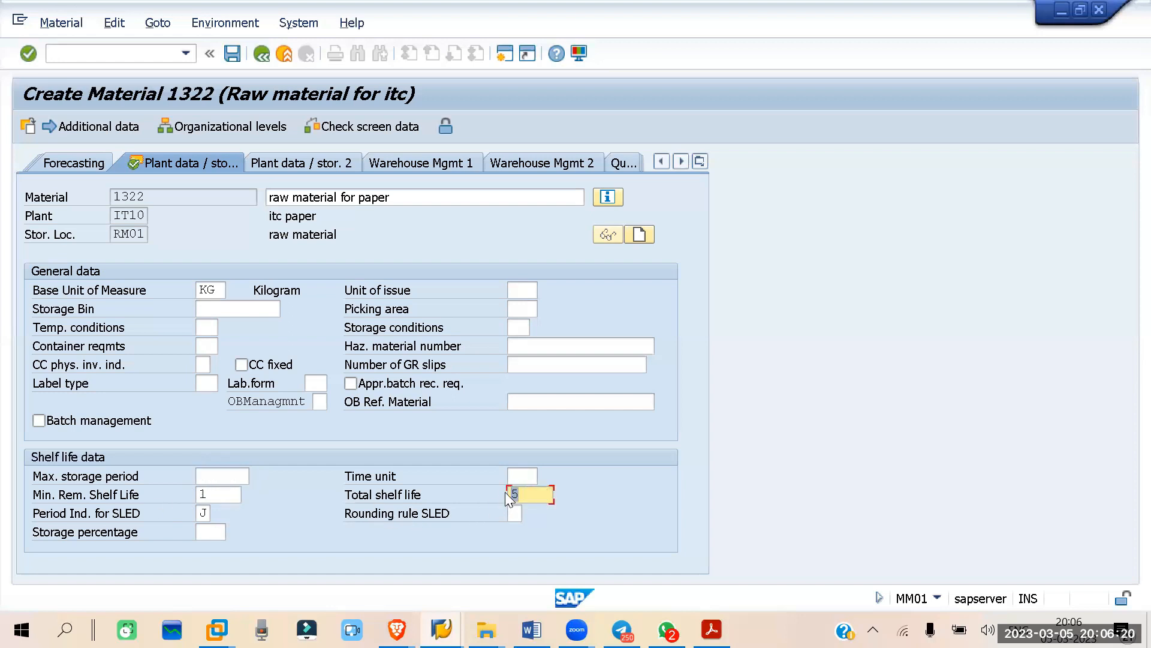
pyautogui.click(222, 481)
pyautogui.press('Return')
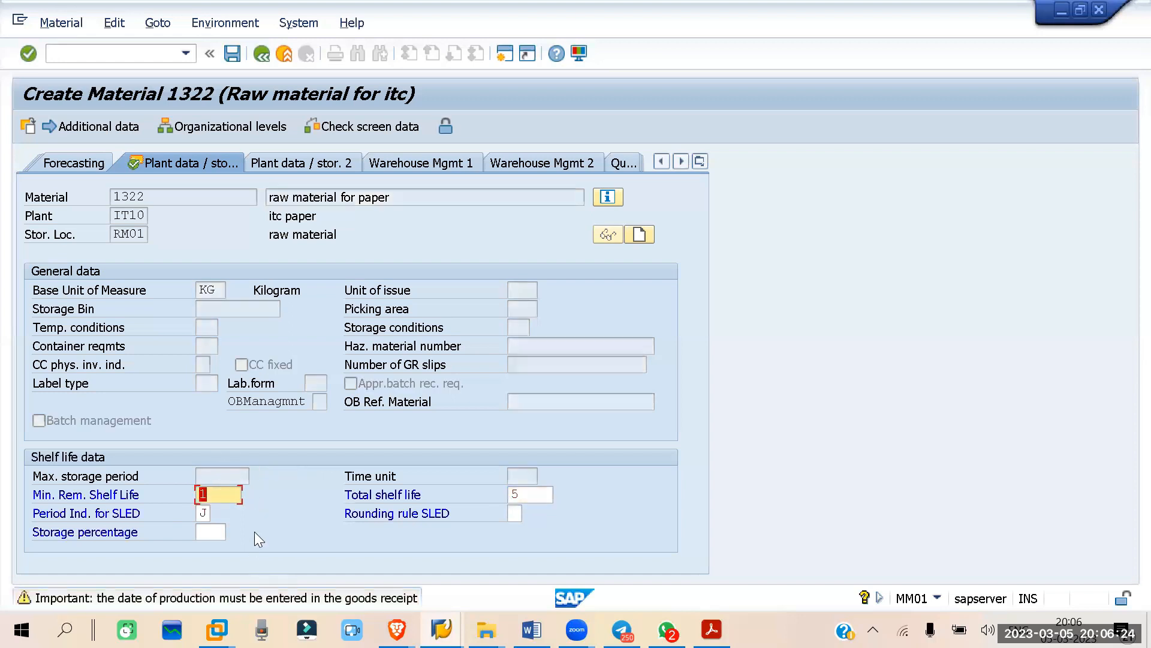
pyautogui.press('Return')
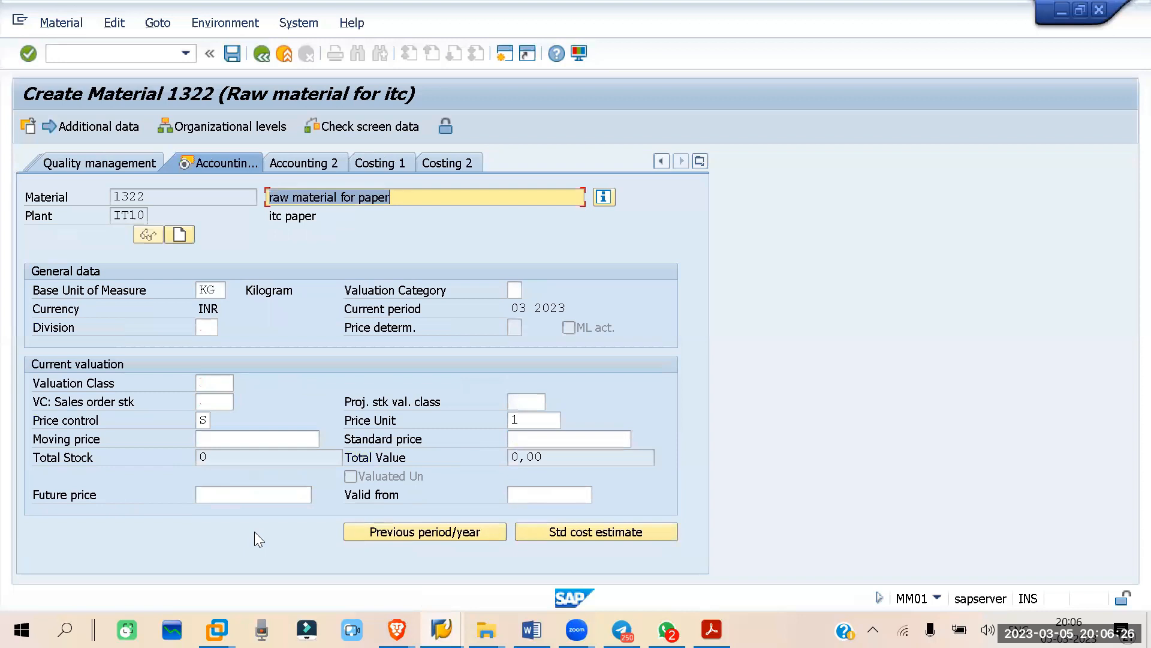
# Set the valuation class to 3000 in the Accounting 1 view
pyautogui.click(699, 161)
pyautogui.click(750, 423)
pyautogui.press('Return')
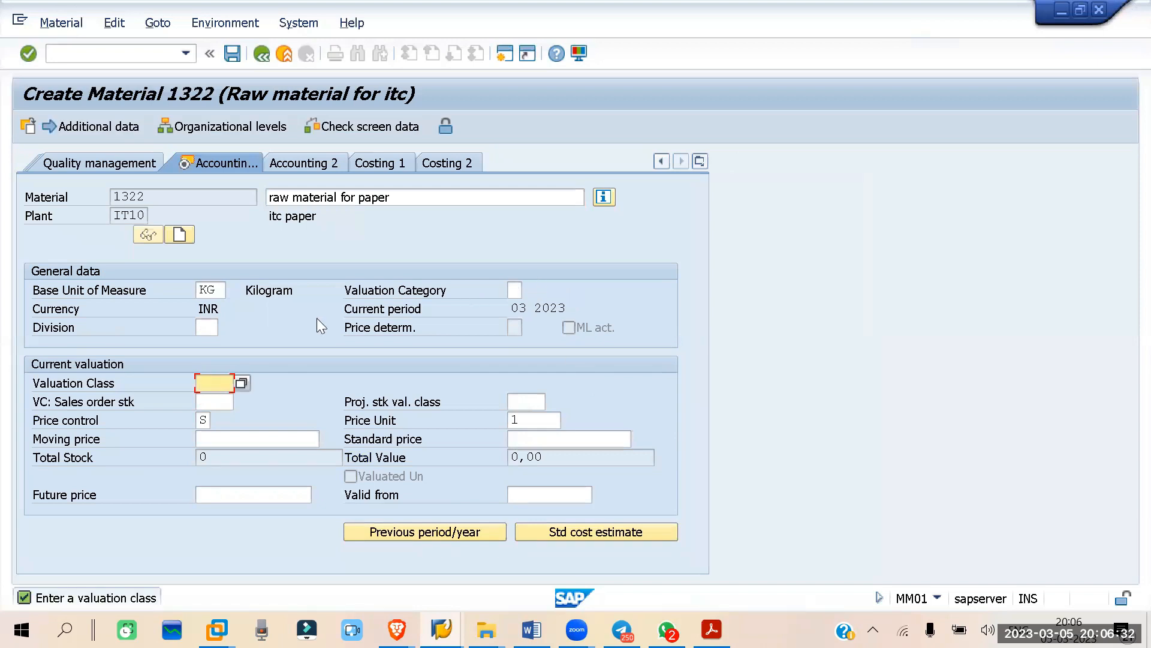
pyautogui.click(215, 375)
pyautogui.click(216, 397)
pyautogui.press('BackSpace')
pyautogui.press('BackSpace')
pyautogui.press('BackSpace')
pyautogui.press('BackSpace')
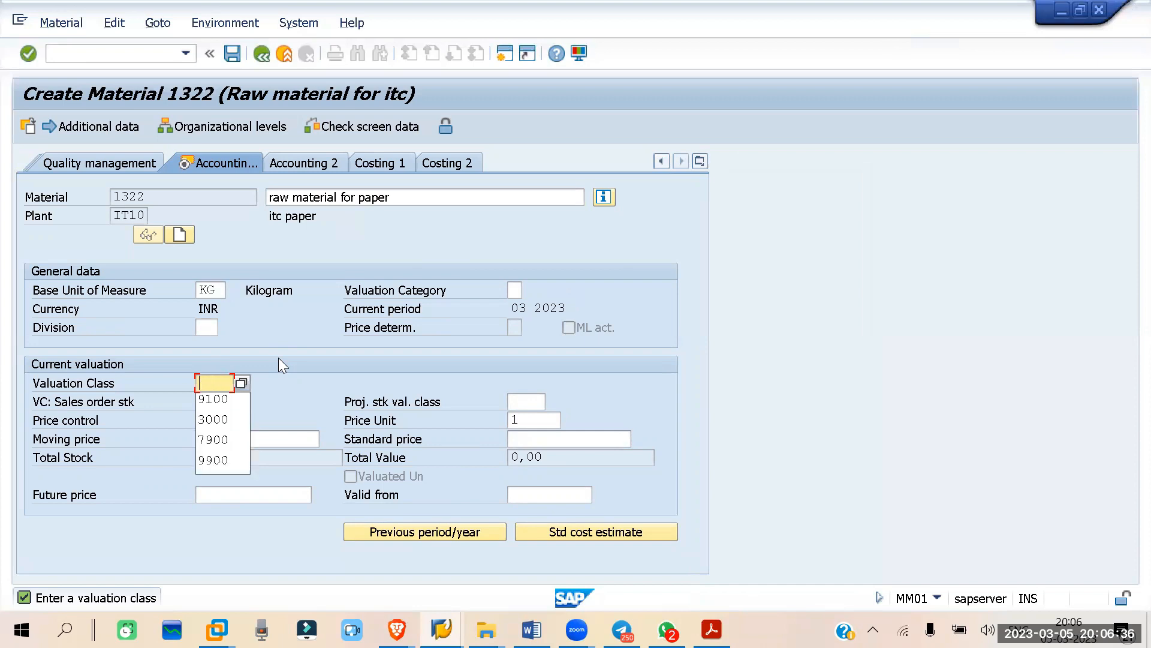
pyautogui.click(220, 420)
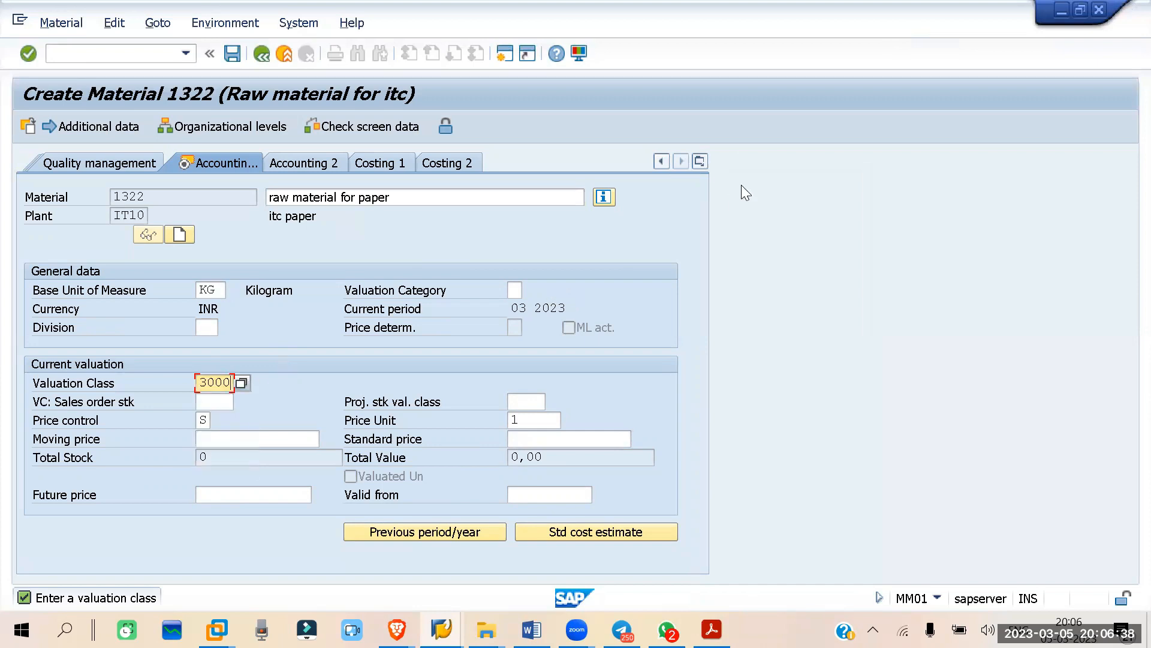
# Set the standard price to 10 and return to the Plant data / stor. 1 view
pyautogui.click(699, 161)
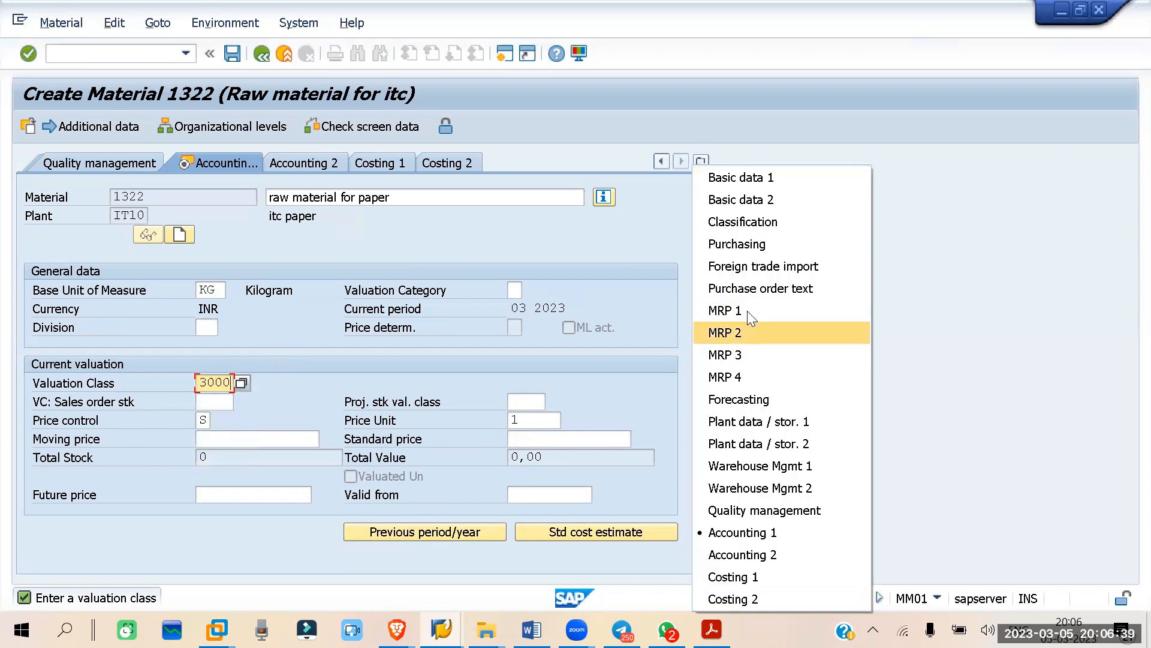
pyautogui.click(756, 420)
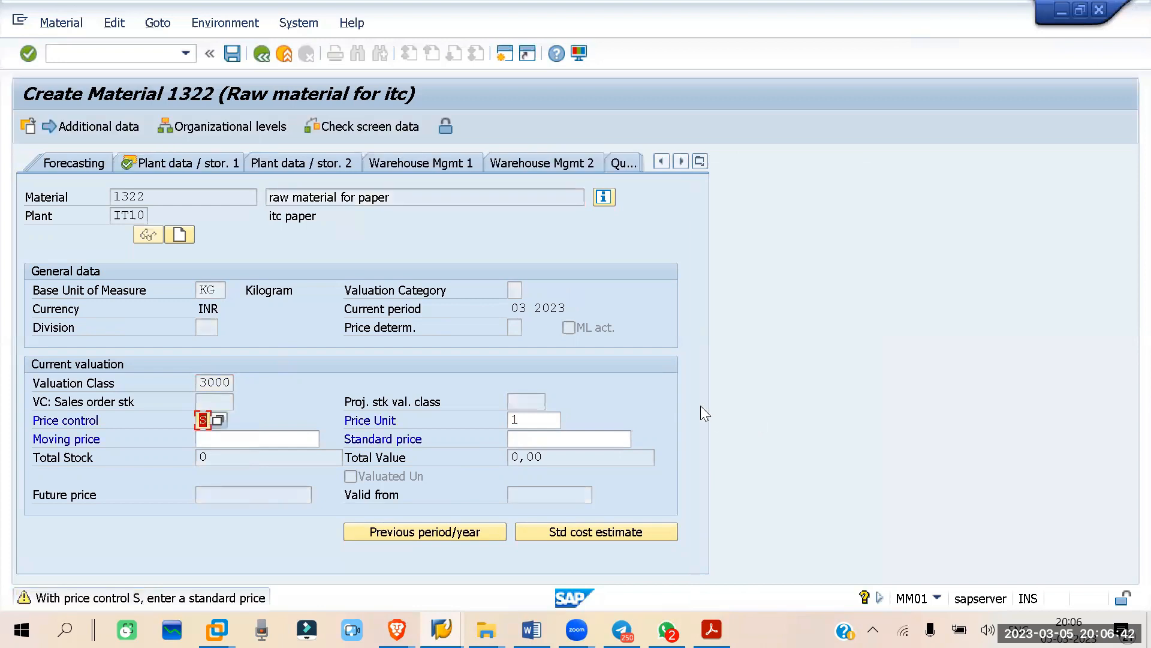
pyautogui.click(528, 437)
pyautogui.write('10')
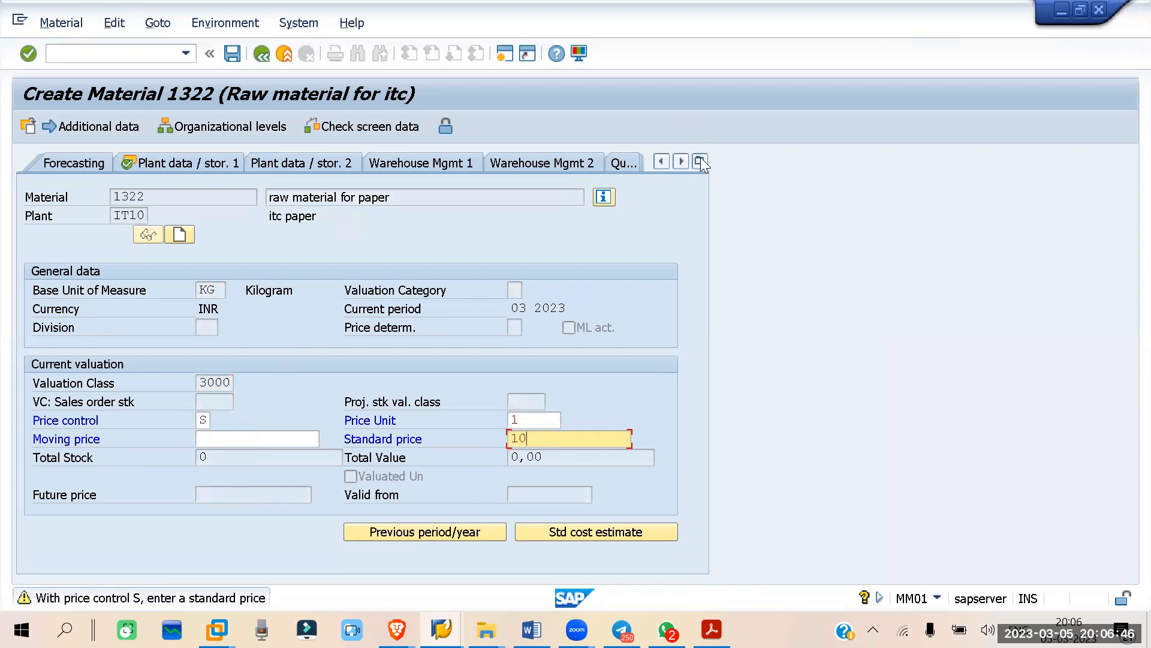
pyautogui.click(701, 160)
pyautogui.click(777, 419)
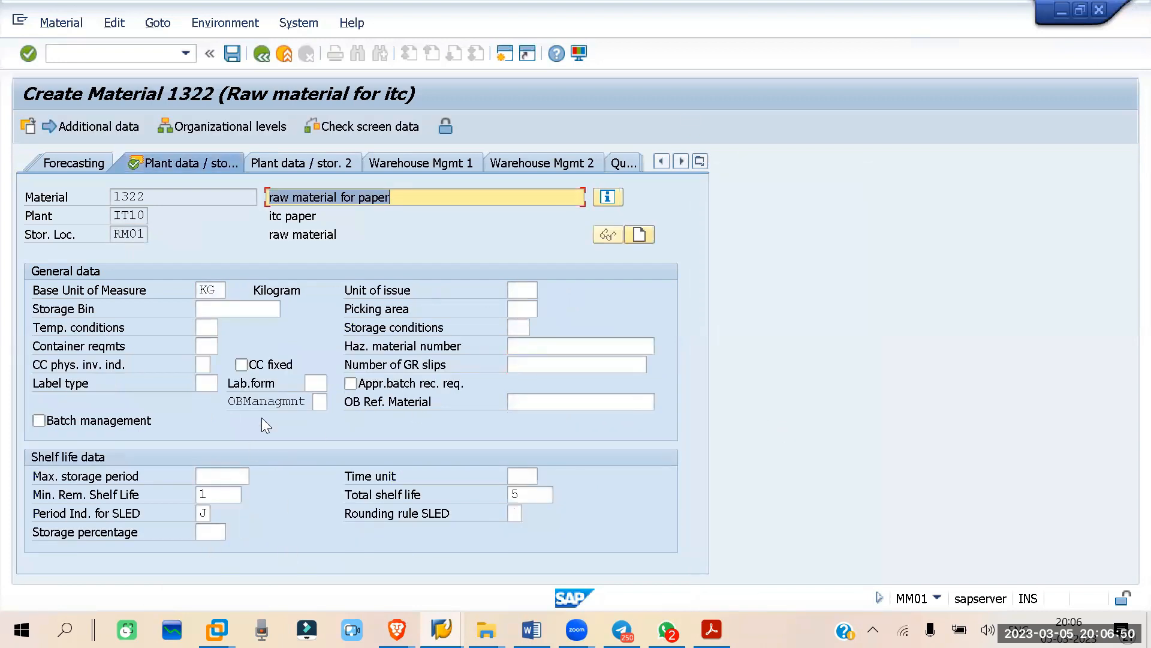
# Set the maximum storage period to 2 and check it against the total and minimum remaining shelf life
pyautogui.click(205, 475)
pyautogui.write('2')
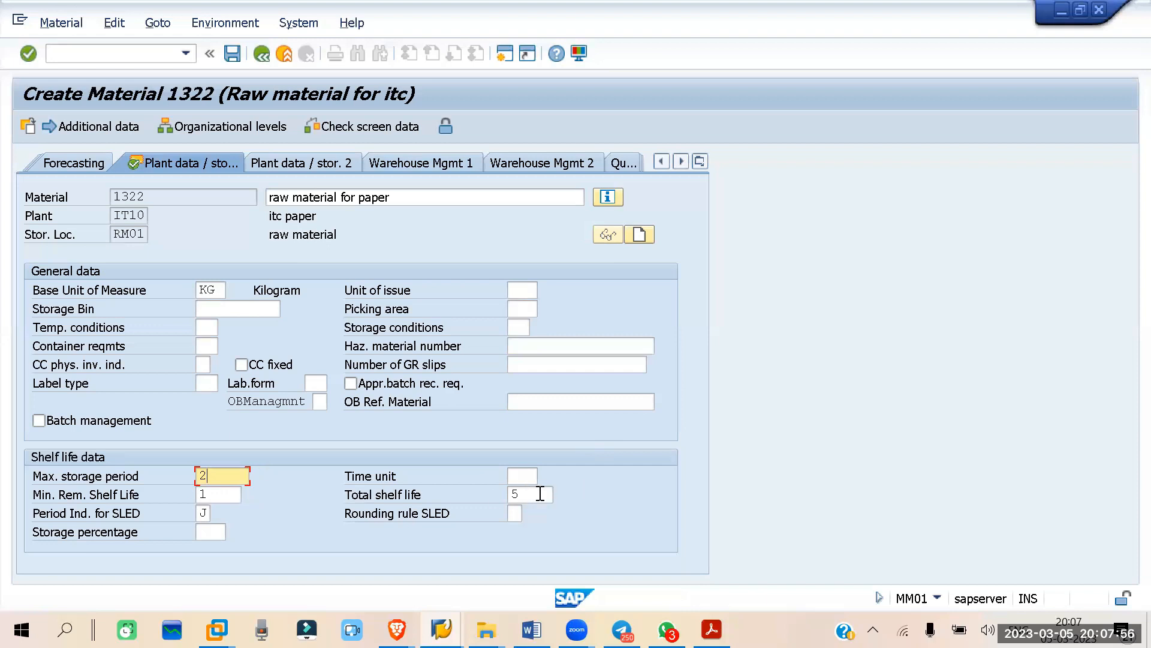
pyautogui.moveTo(536, 495); pyautogui.dragTo(497, 493)
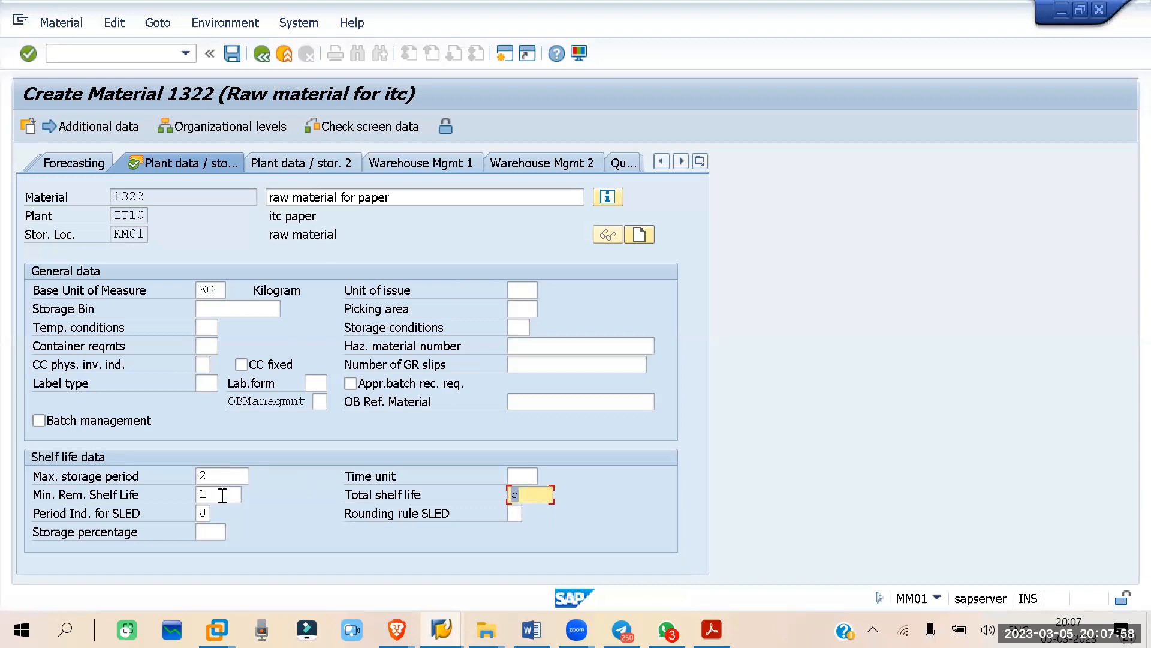
pyautogui.moveTo(219, 494); pyautogui.dragTo(154, 494)
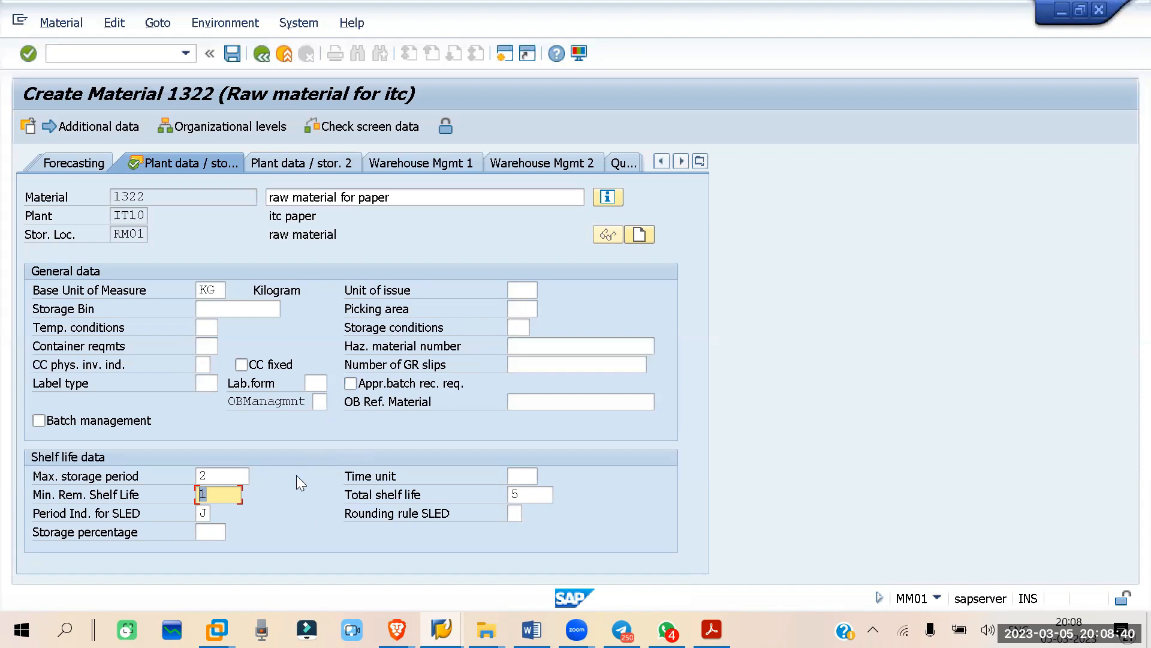
# Switch to HANA CLASS.docx in Word and add the lines "TODAY BUY A MEDIICINE-" and "EXP DATE IS ON 2024 MARCH" at the end
pyautogui.click(532, 629)
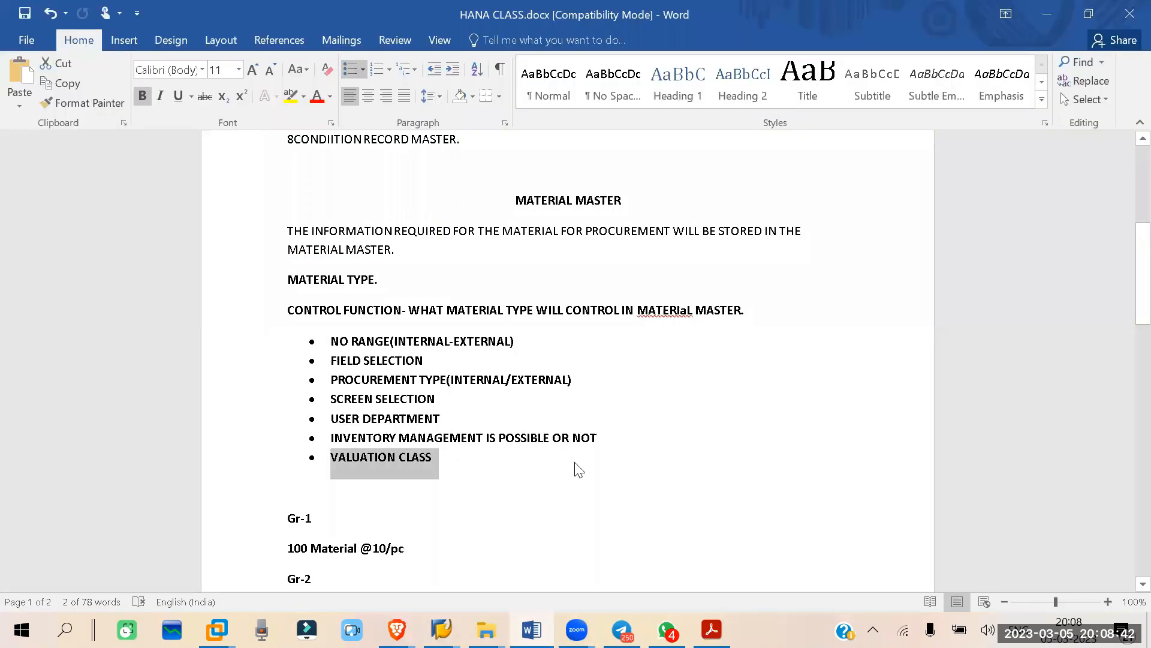
pyautogui.scroll(-7, 358, 423)
pyautogui.scroll(-1, 369, 424)
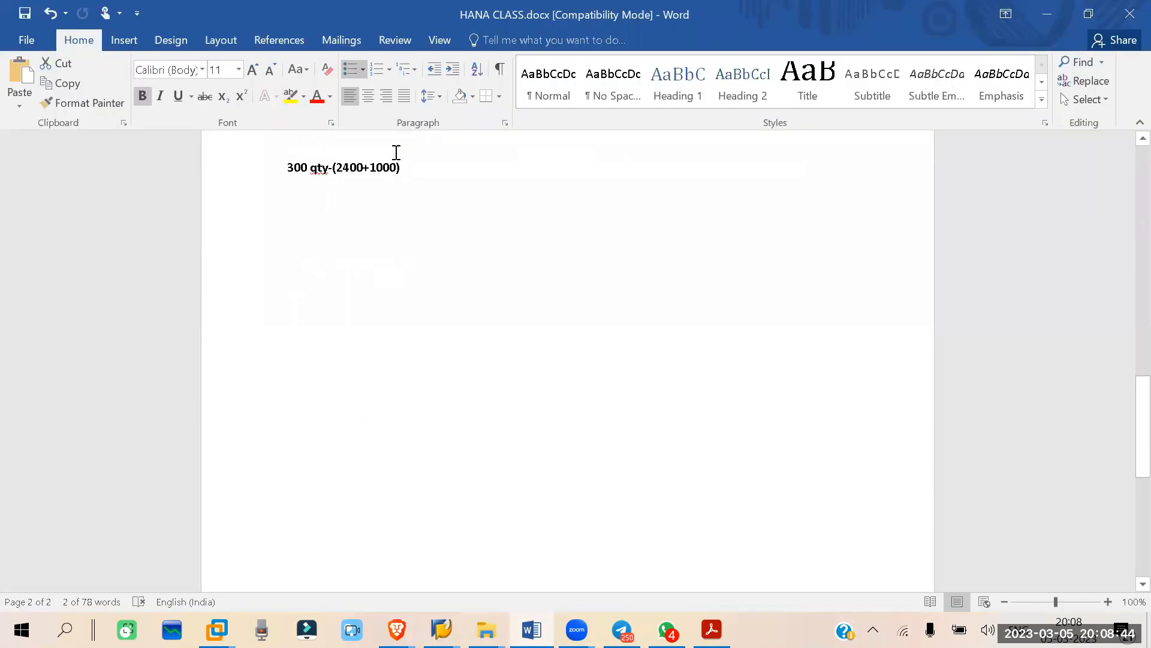
pyautogui.click(404, 174)
pyautogui.press('Return')
pyautogui.press('Return')
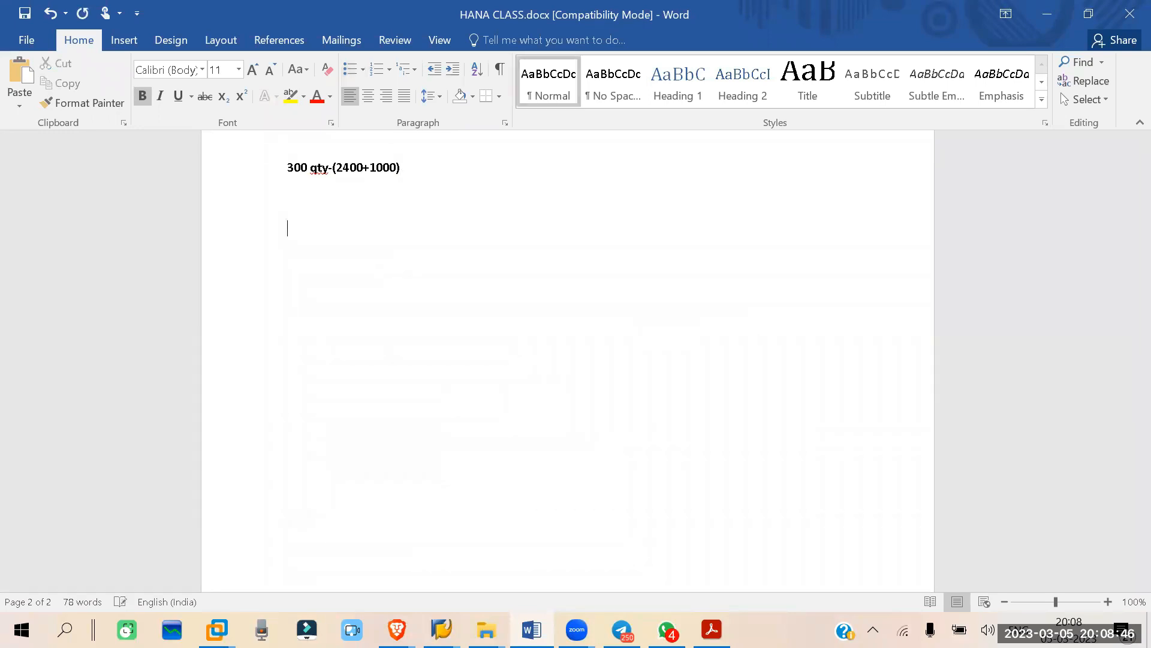
pyautogui.write('TODAY BUY A MEDI')
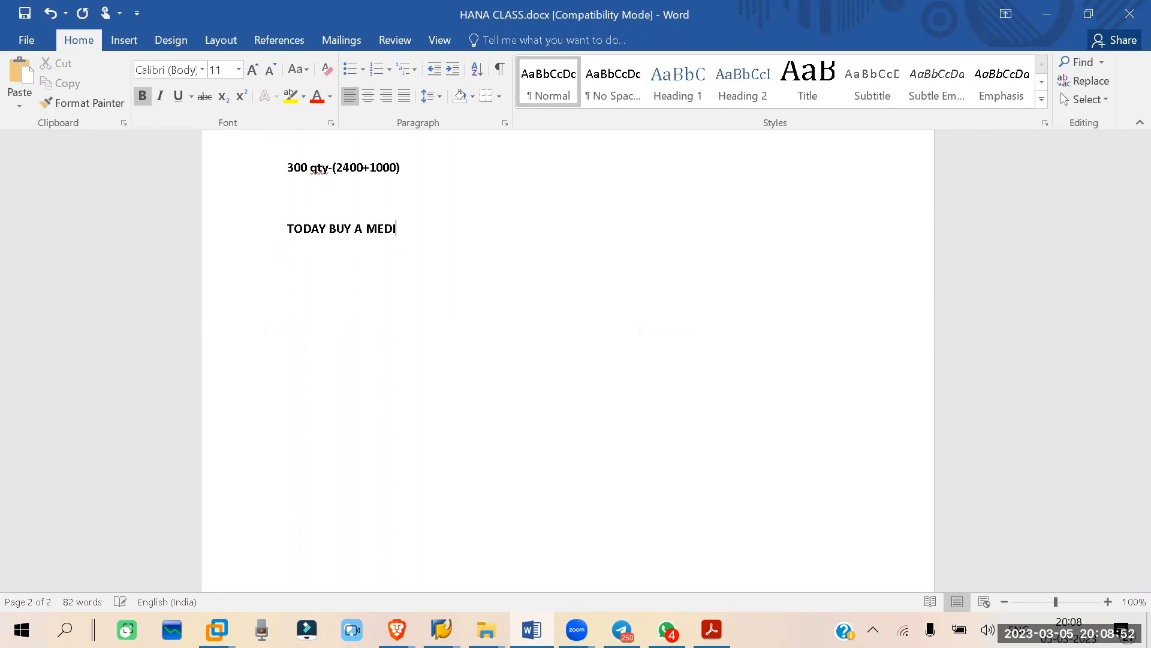
pyautogui.write('ICINE-')
pyautogui.press('Return')
pyautogui.write('EXP DATE IS ON ')
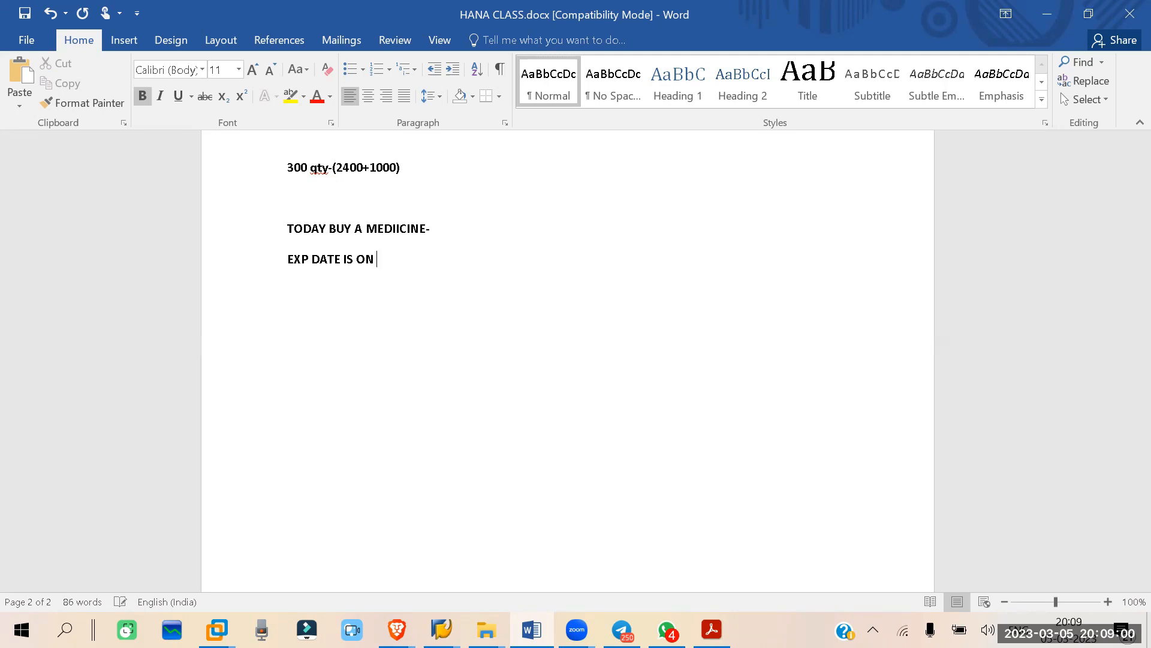
pyautogui.write('2024 MARCH')
# Insert the line "MANUF DATE IS 2022 MARCH" between the medicine line and the expiry date line
pyautogui.moveTo(288, 258); pyautogui.dragTo(442, 252)
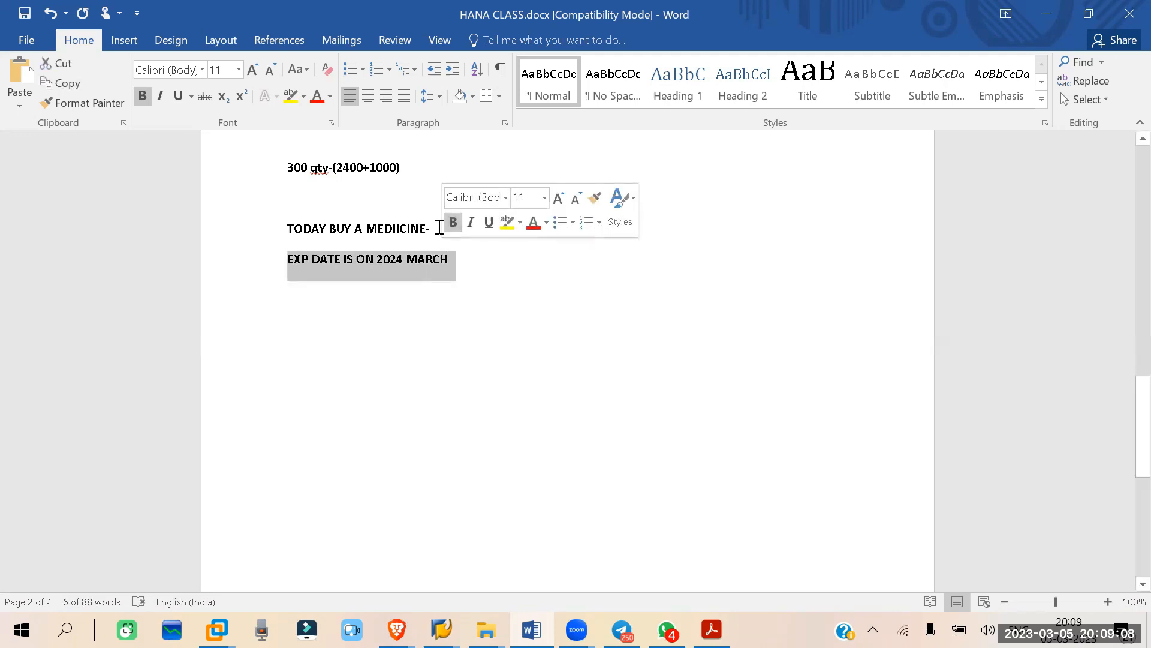
pyautogui.click(435, 231)
pyautogui.press('Return')
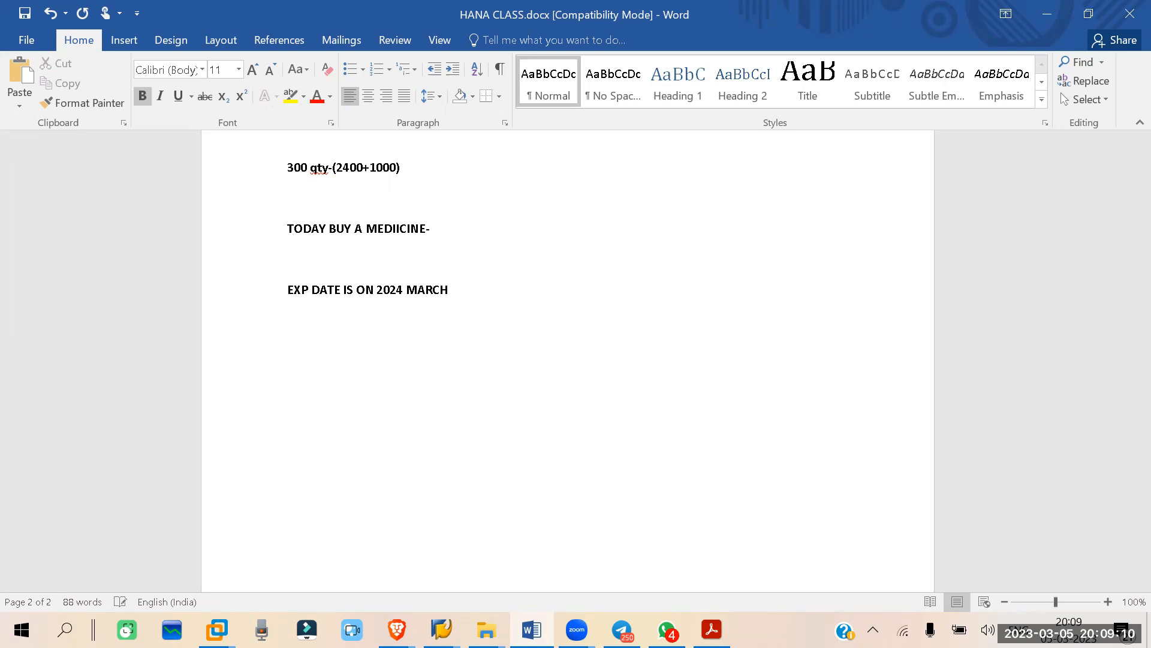
pyautogui.write('MANUF DATA')
pyautogui.press('BackSpace')
pyautogui.write('E IS')
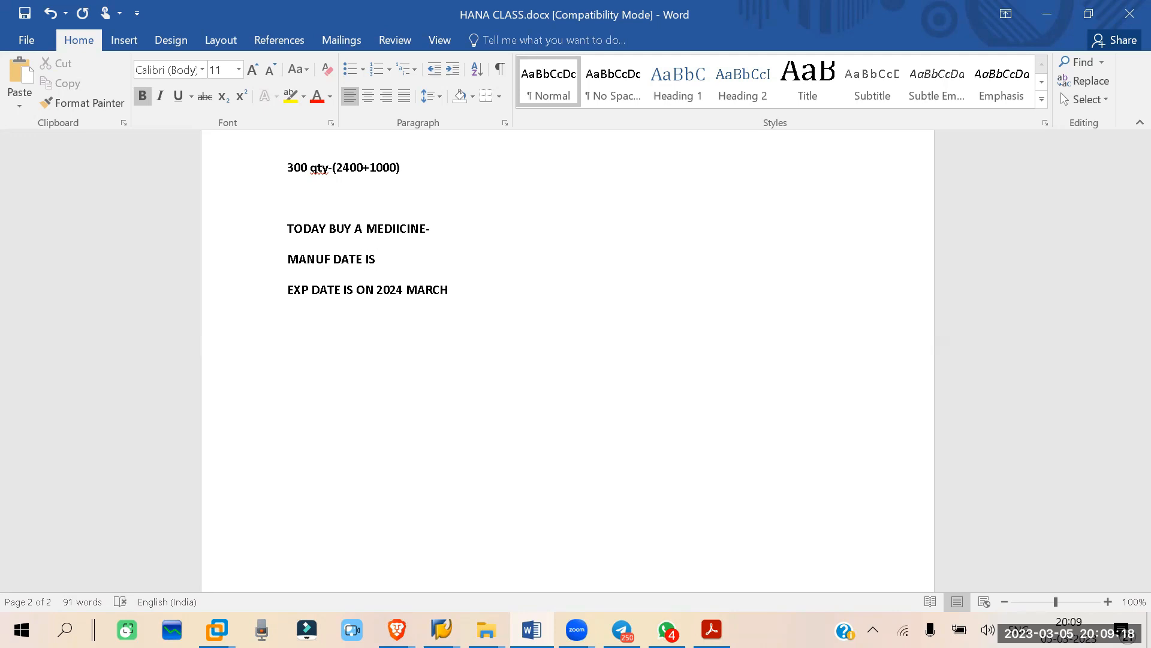
pyautogui.write(' 2022 MARCH')
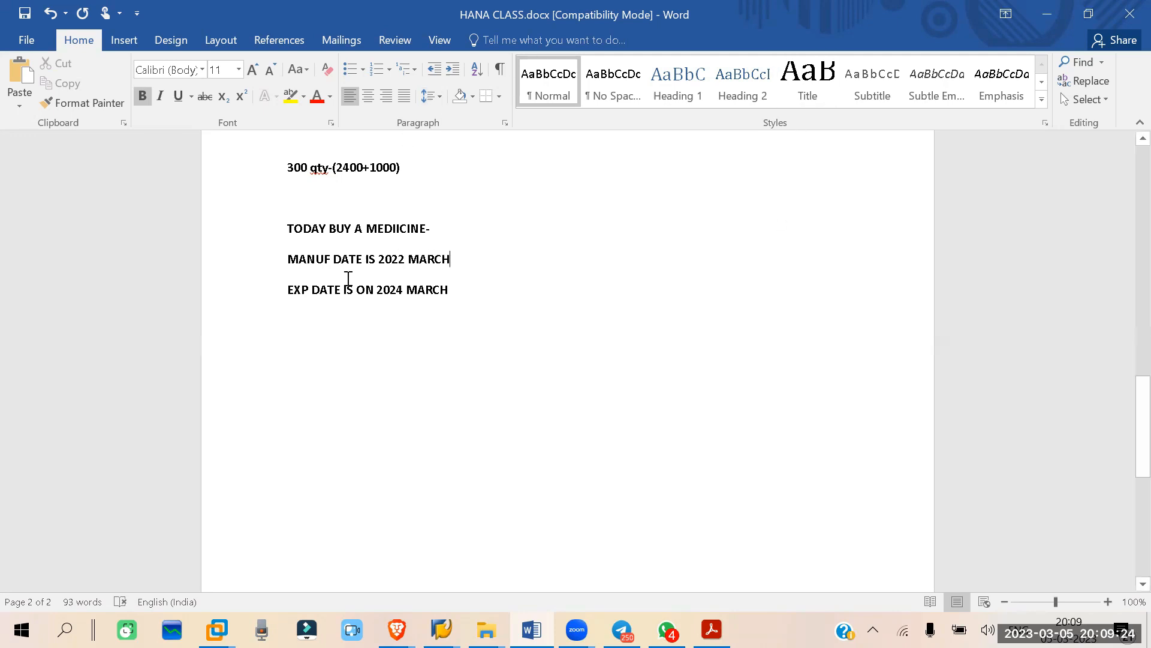
# Compare the manufacturing and expiry dates and append "-100 TABLS" to the expiry date line
pyautogui.moveTo(292, 257); pyautogui.dragTo(407, 260)
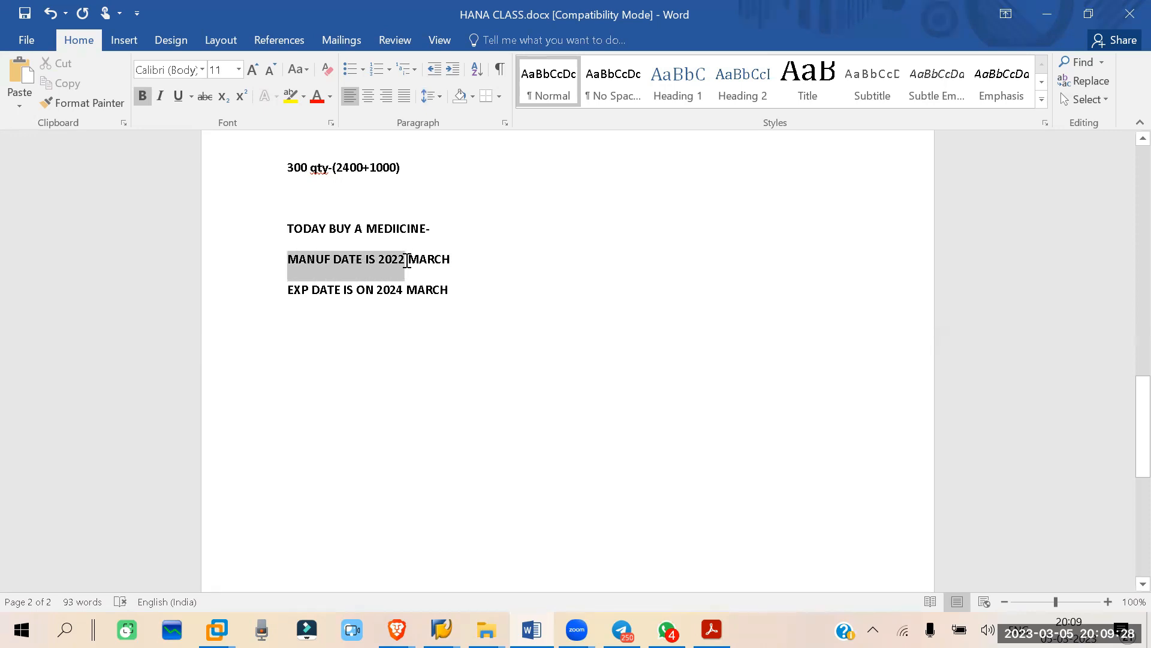
pyautogui.click(455, 259)
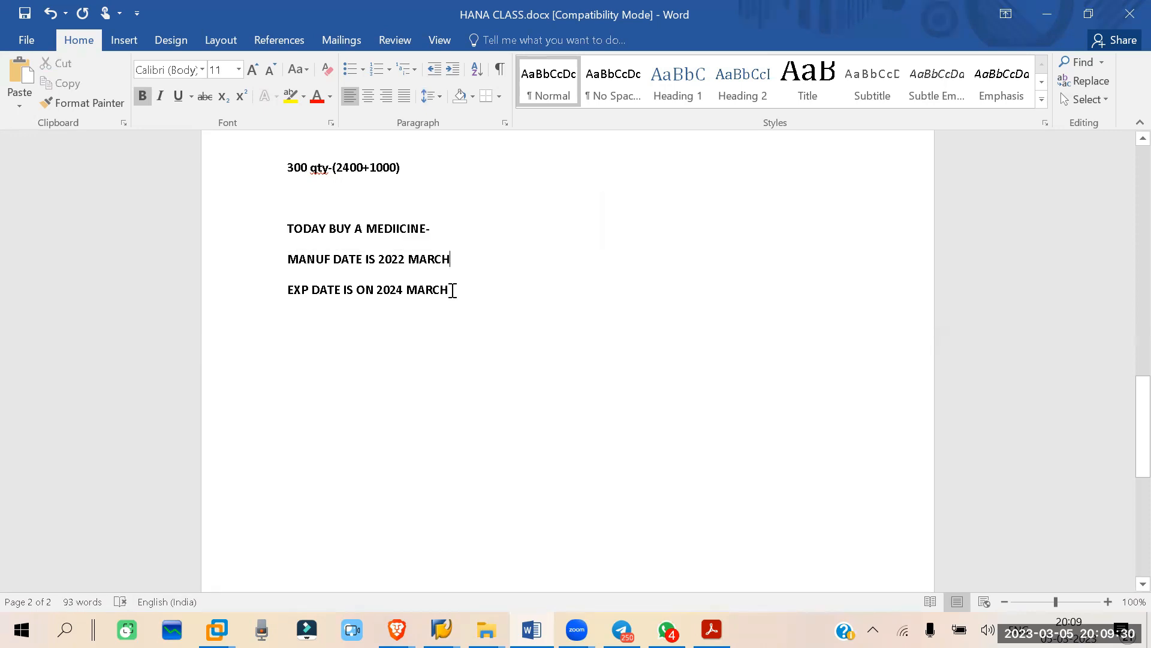
pyautogui.moveTo(446, 290); pyautogui.dragTo(379, 295)
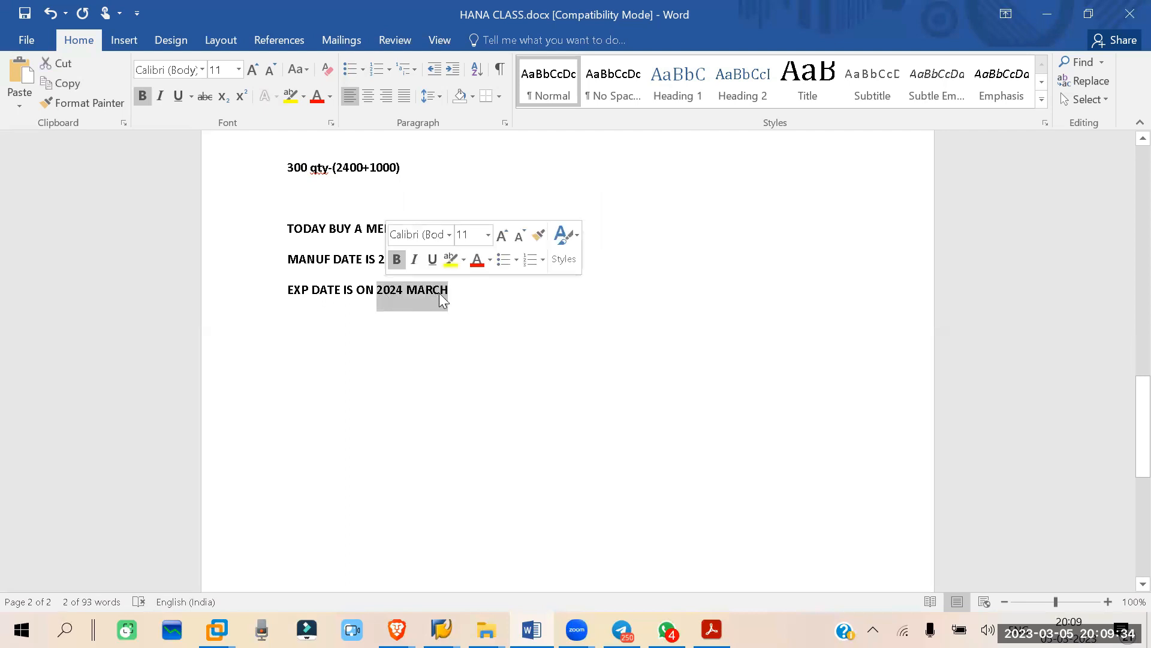
pyautogui.click(465, 314)
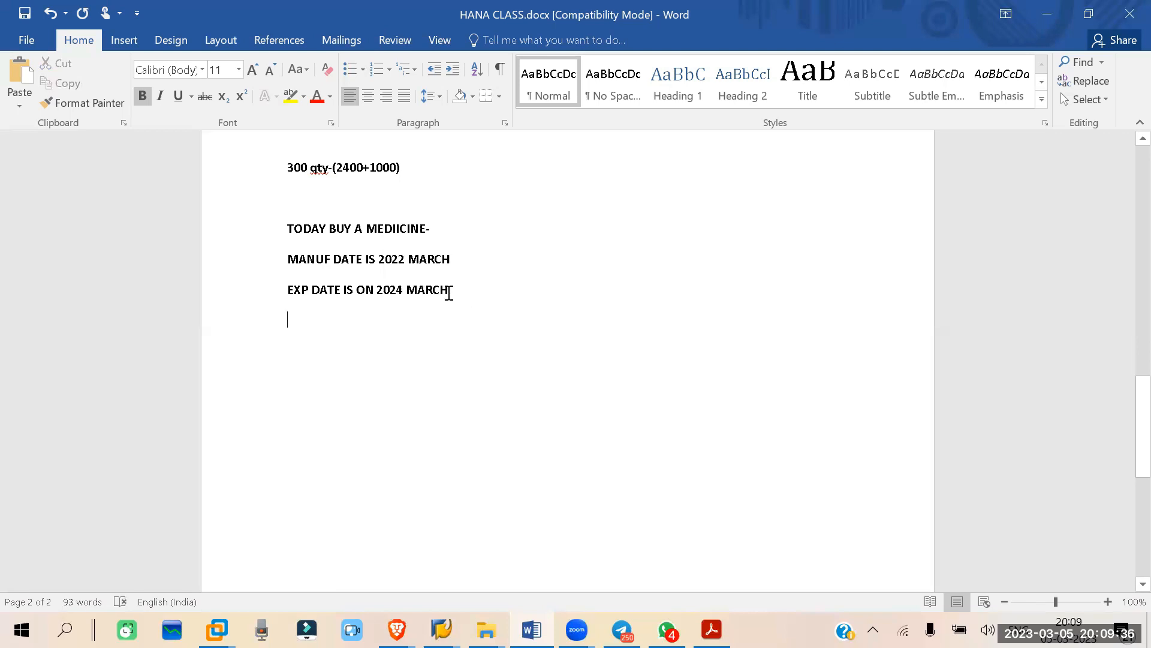
pyautogui.click(453, 291)
pyautogui.write('-100')
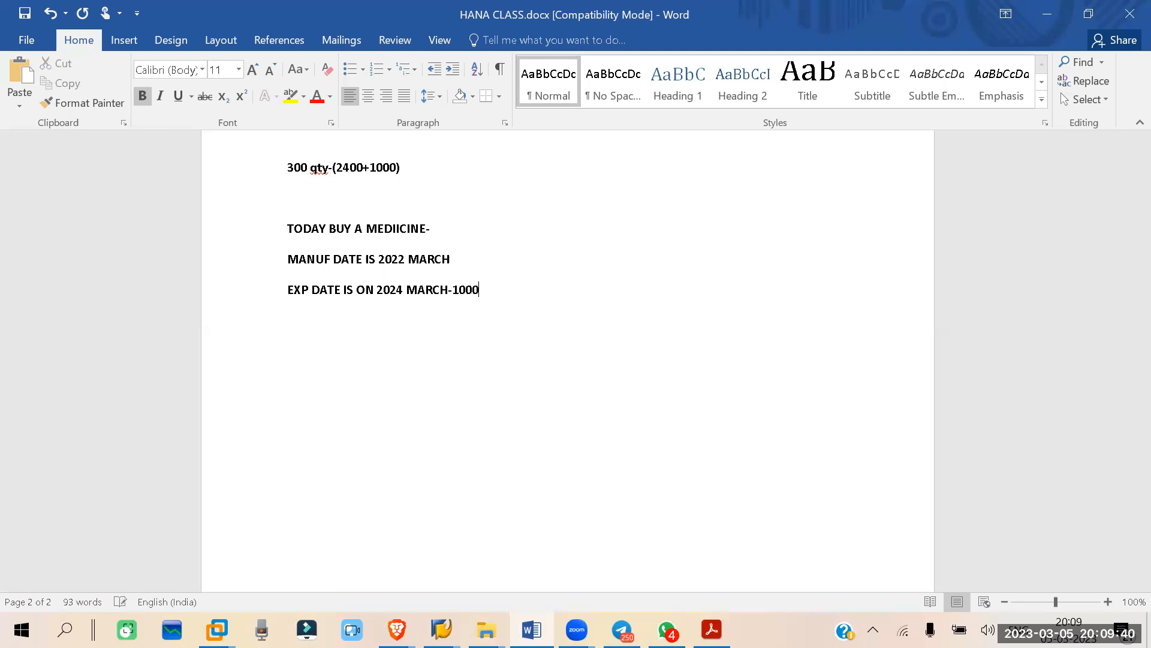
pyautogui.write(' TABLS')
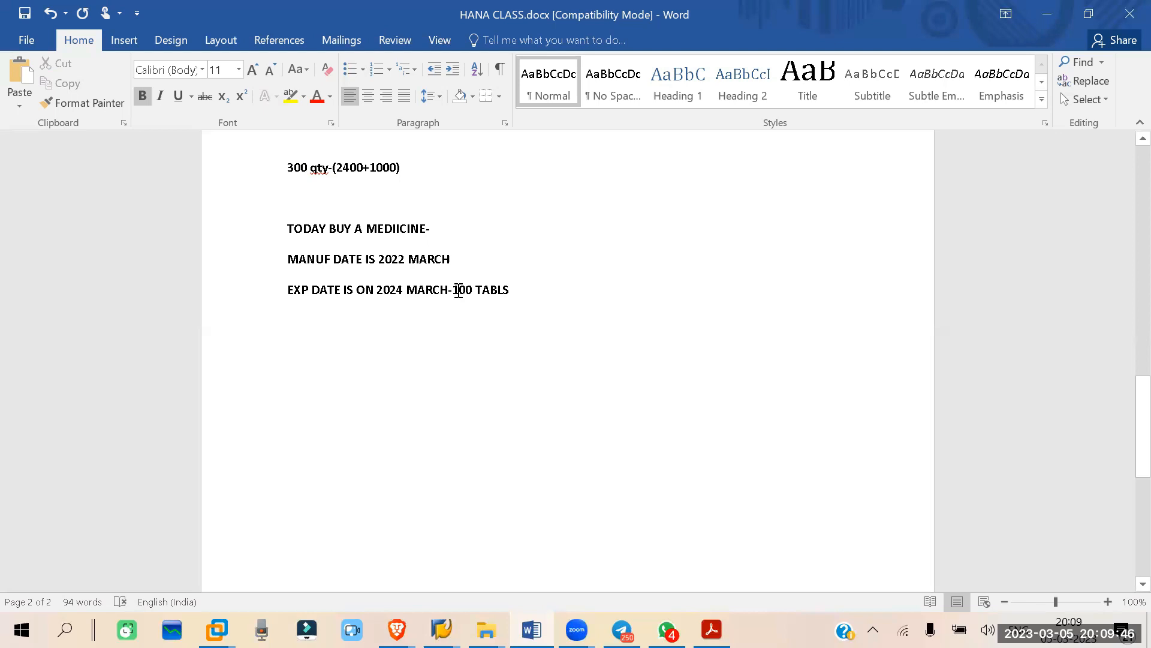
# Add the line "2024 JAN" below the expiry date line
pyautogui.click(376, 290)
pyautogui.moveTo(376, 290); pyautogui.dragTo(448, 291)
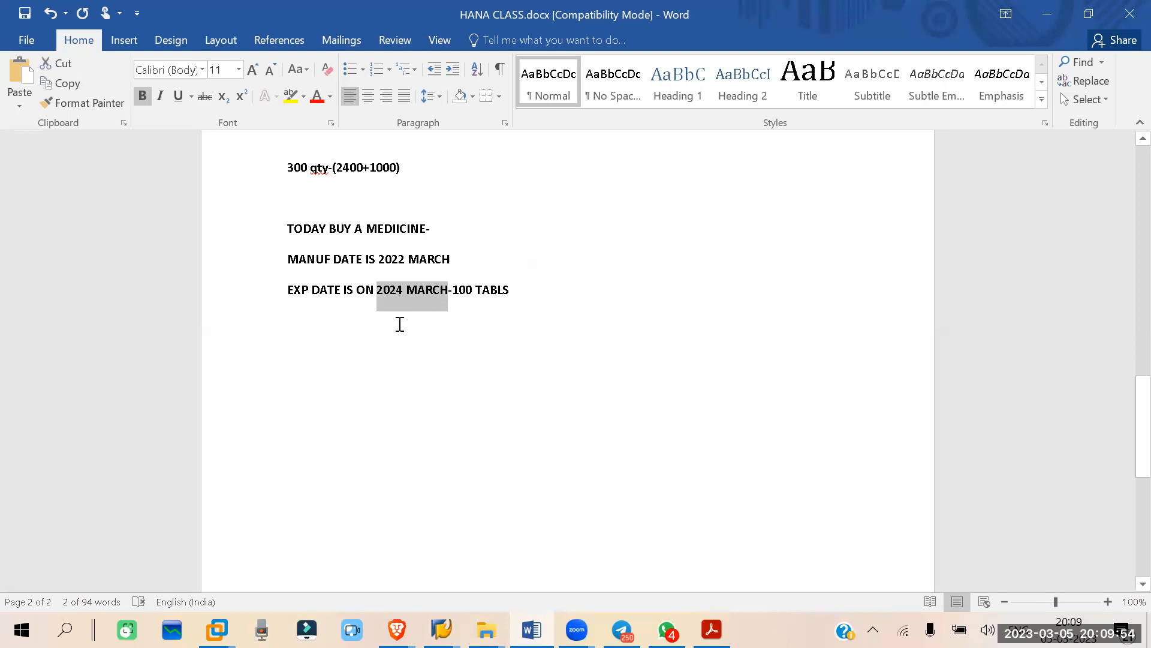
pyautogui.click(404, 319)
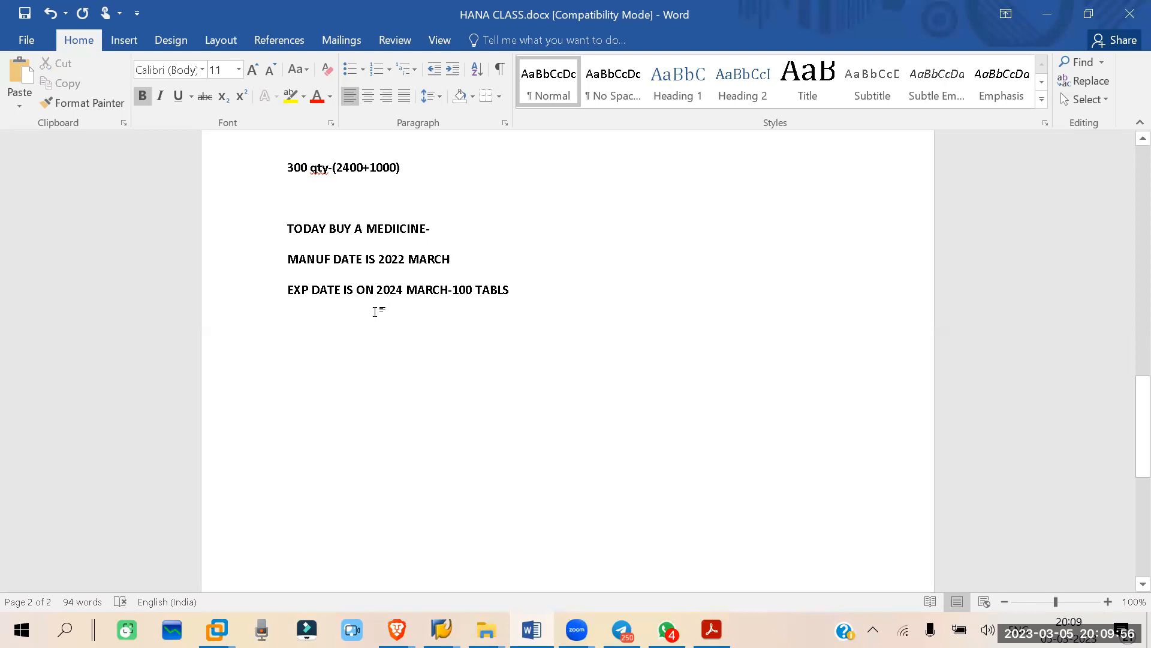
pyautogui.write('202')
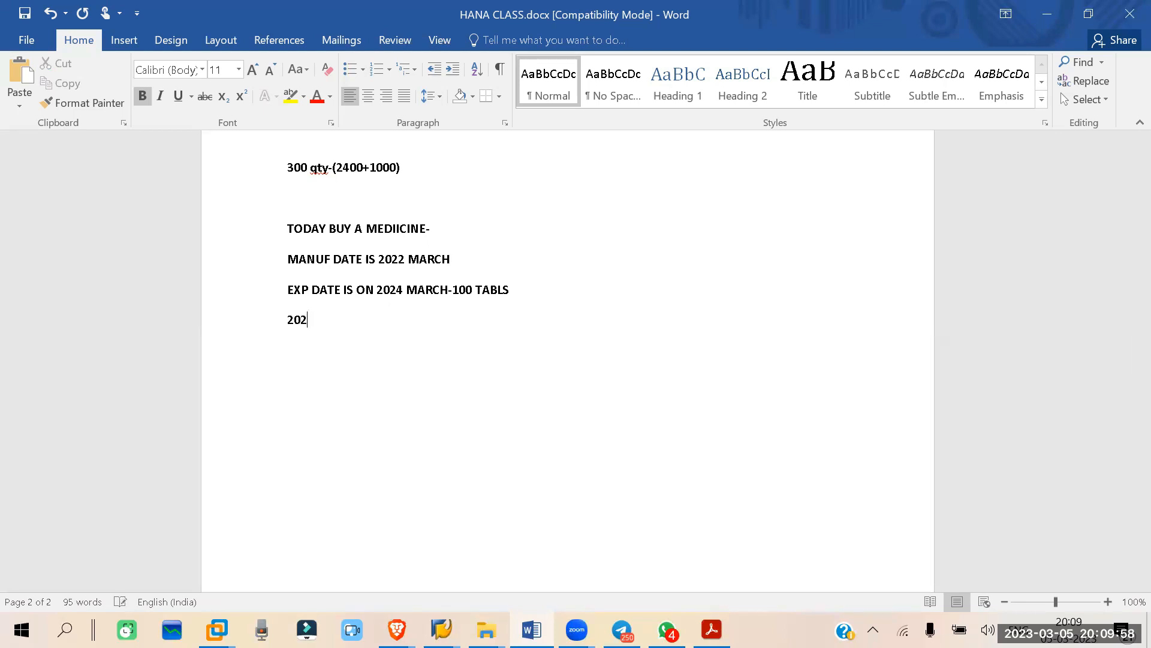
pyautogui.write('4 JAN')
pyautogui.moveTo(340, 320); pyautogui.dragTo(261, 320)
pyautogui.click(411, 351)
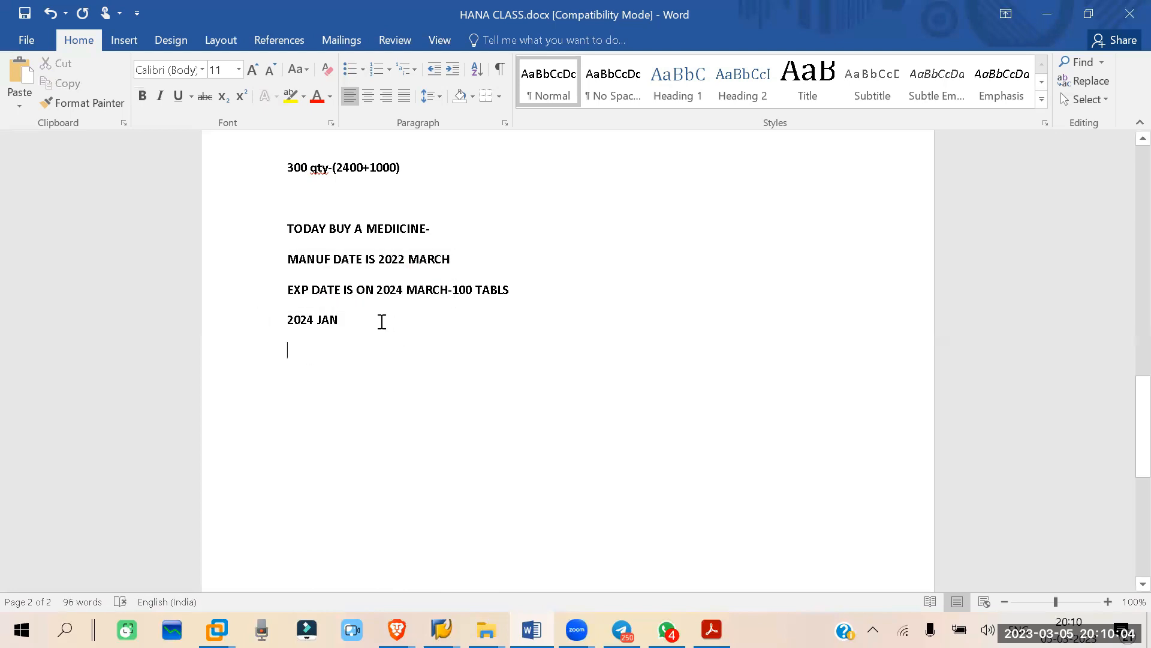
pyautogui.moveTo(347, 323); pyautogui.dragTo(282, 316)
pyautogui.click(338, 319)
pyautogui.click(533, 337)
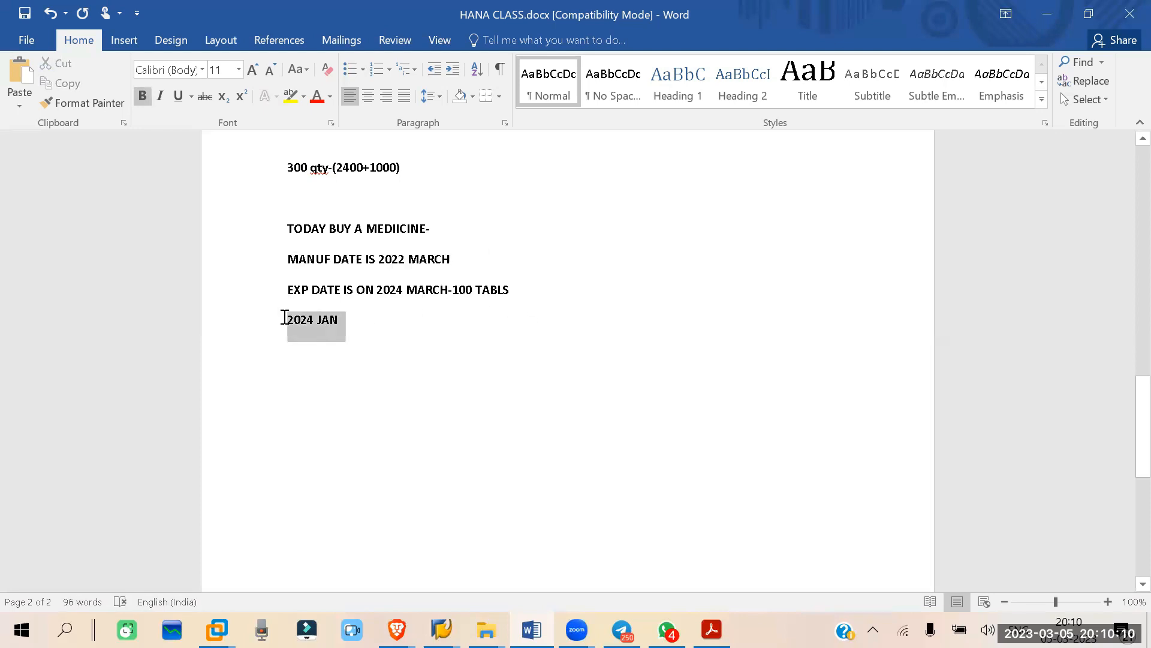
pyautogui.click(353, 318)
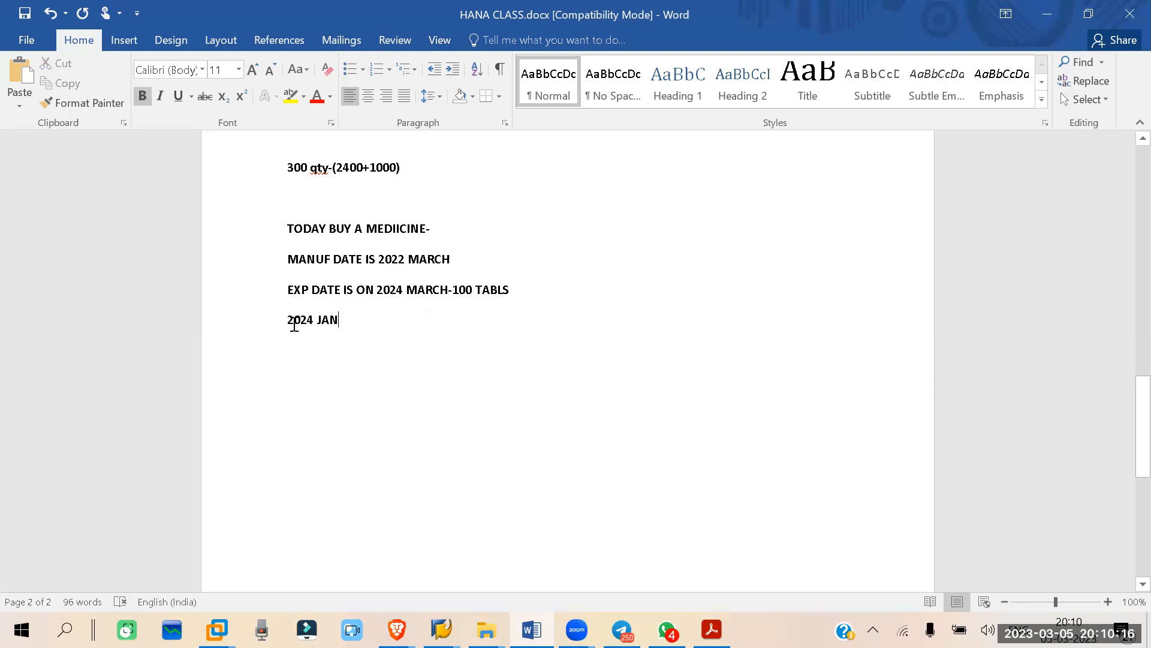
# Change the year in the last line to 2023 and insert "AUG" before "JAN"
pyautogui.click(314, 318)
pyautogui.press('BackSpace')
pyautogui.press('BackSpace')
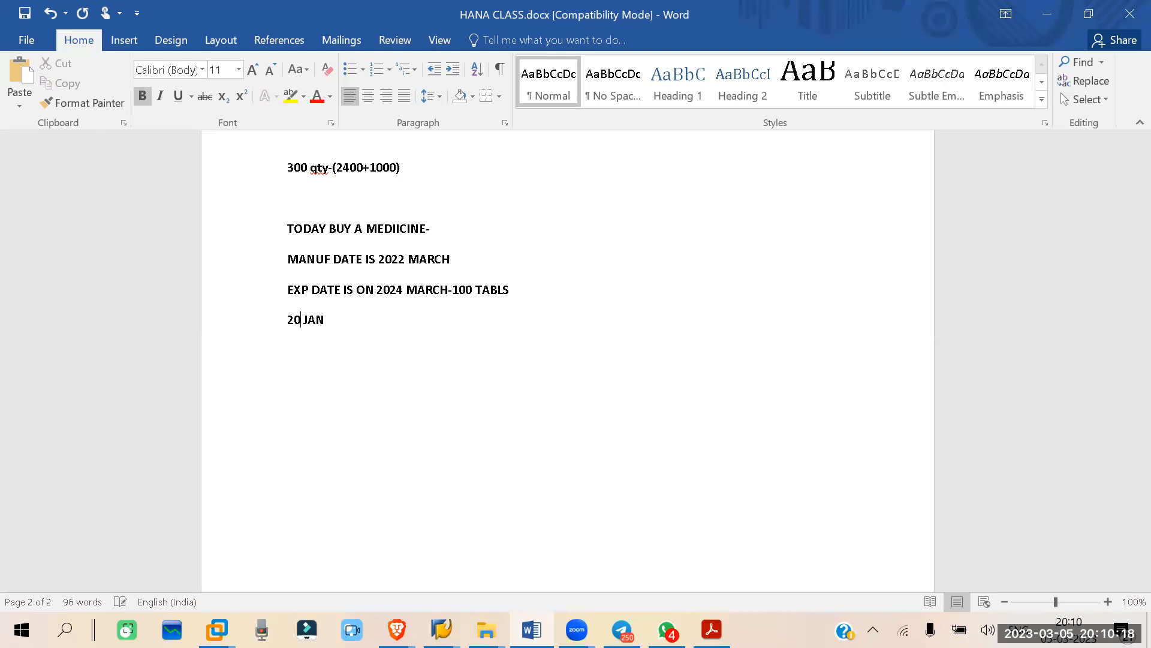
pyautogui.write('23 AUG')
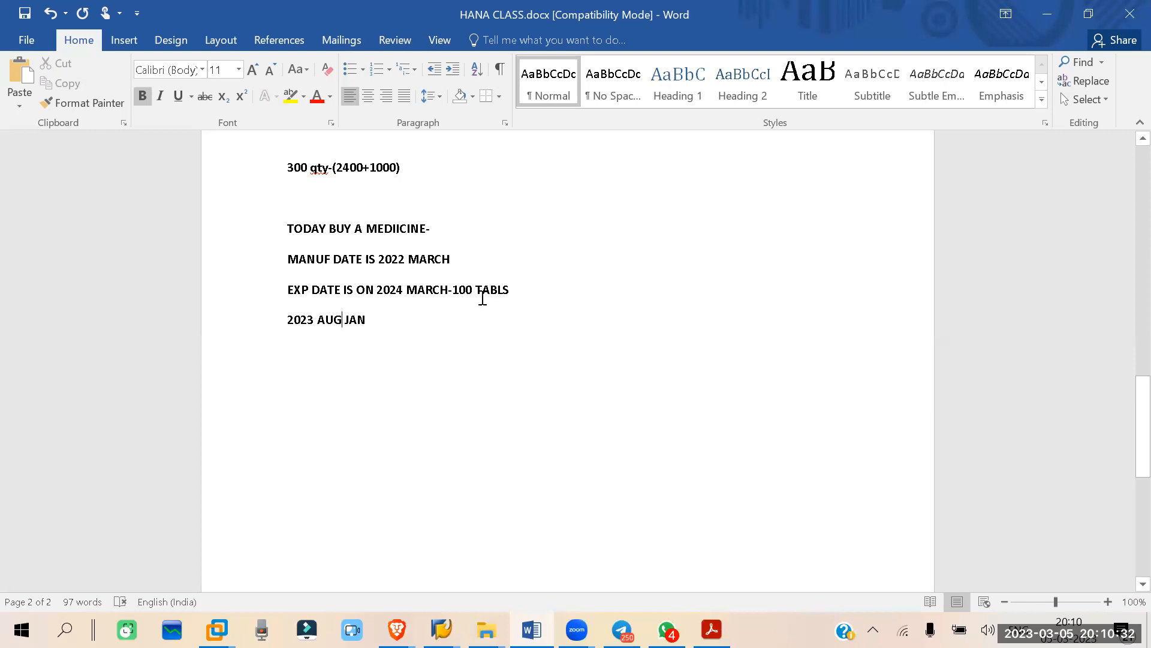
# Review the tablet quantity in the expiry line against the date in the line below it
pyautogui.doubleClick(459, 290)
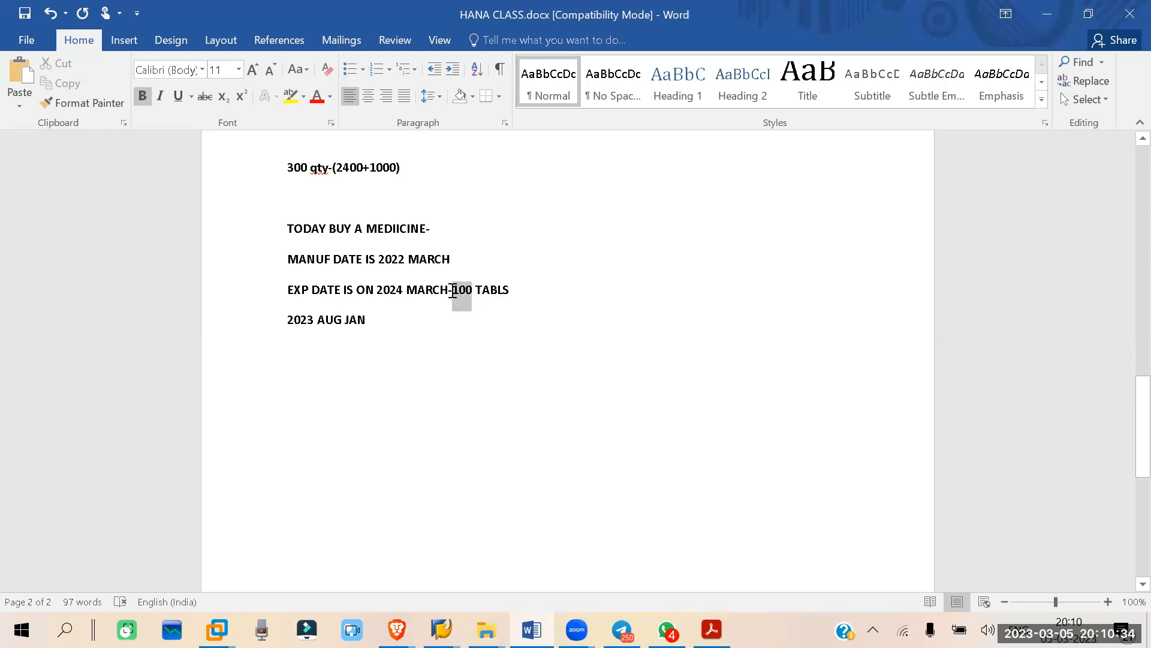
pyautogui.click(520, 295)
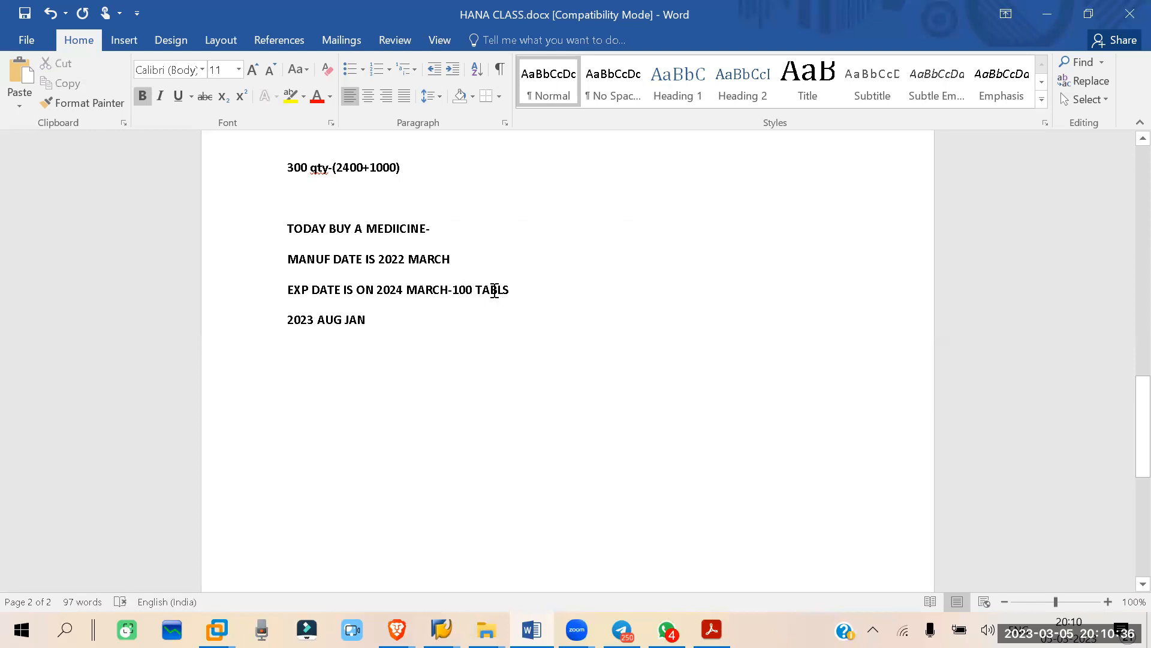
pyautogui.moveTo(494, 291); pyautogui.dragTo(453, 293)
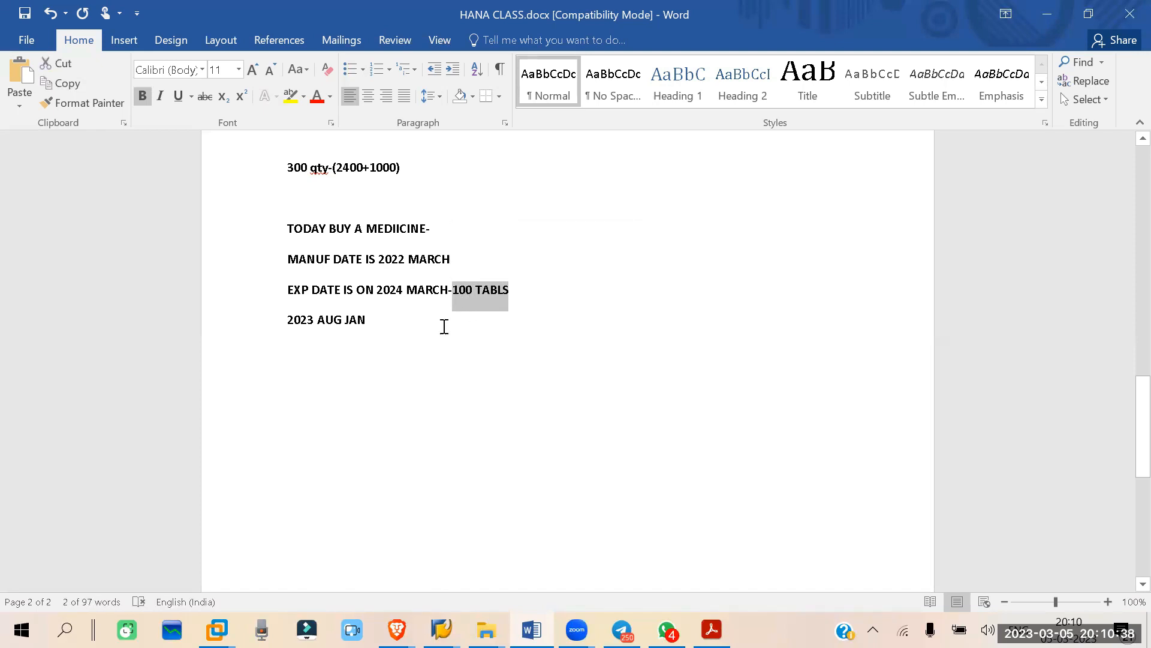
pyautogui.click(364, 320)
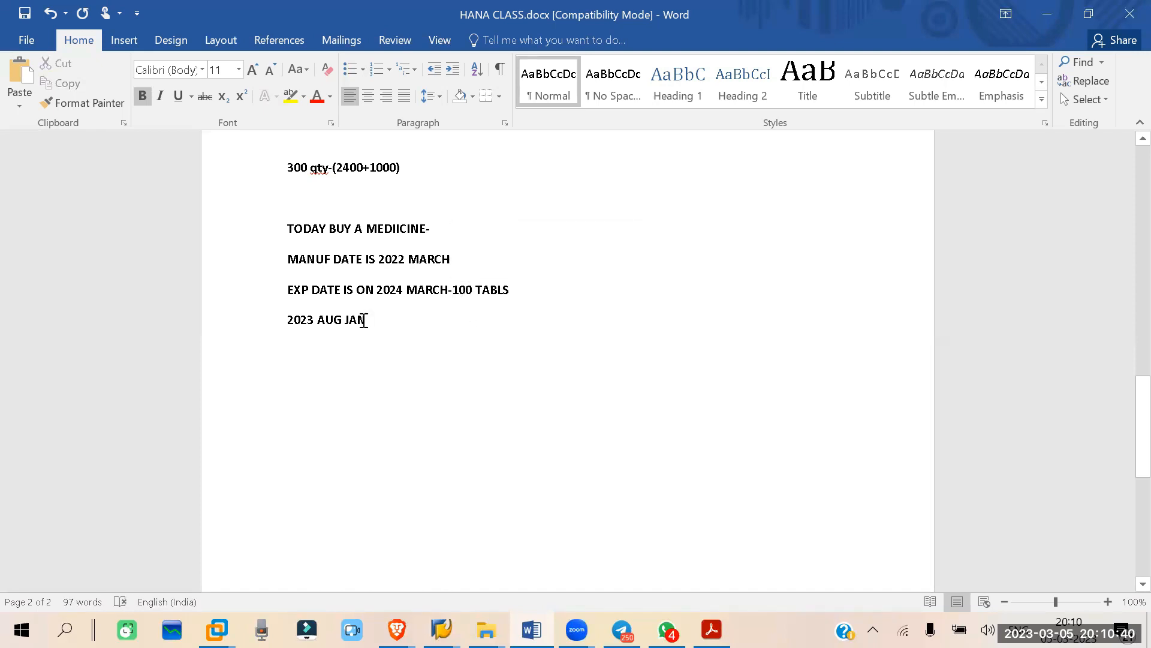
pyautogui.moveTo(364, 320); pyautogui.dragTo(318, 321)
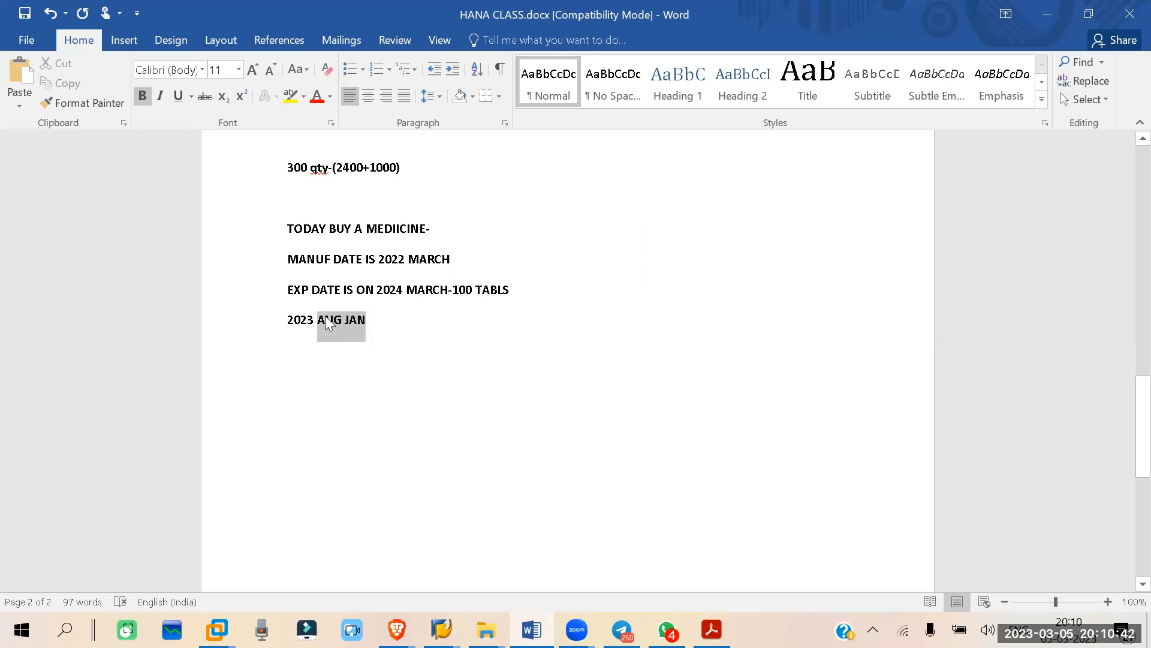
pyautogui.click(406, 375)
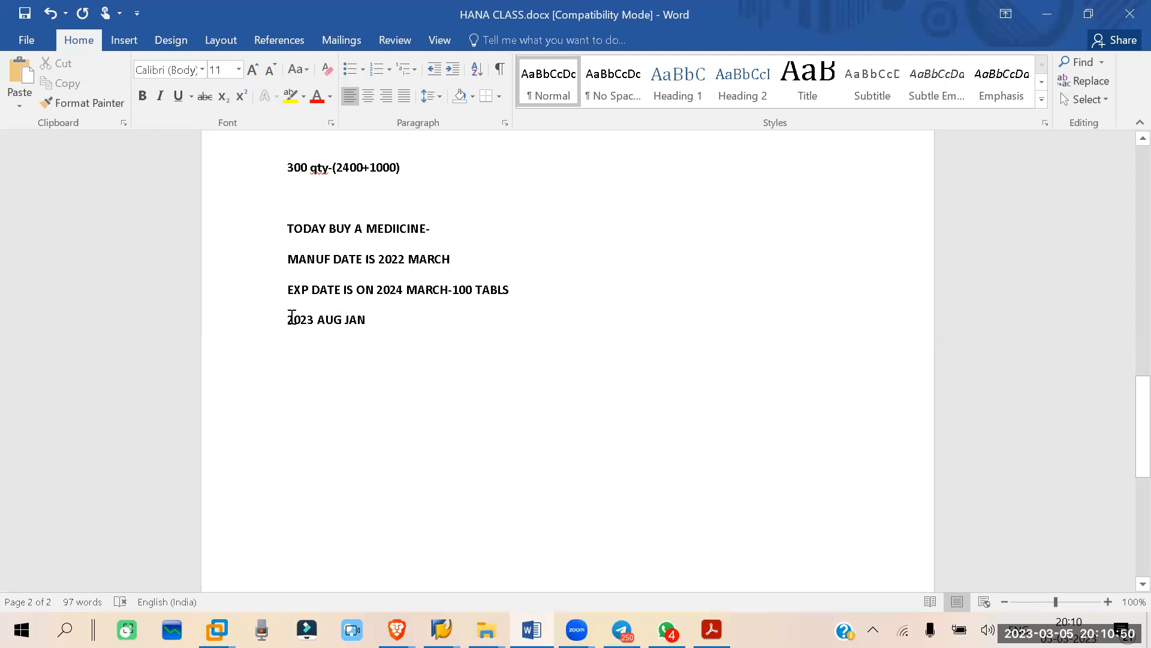
pyautogui.moveTo(284, 320); pyautogui.dragTo(363, 323)
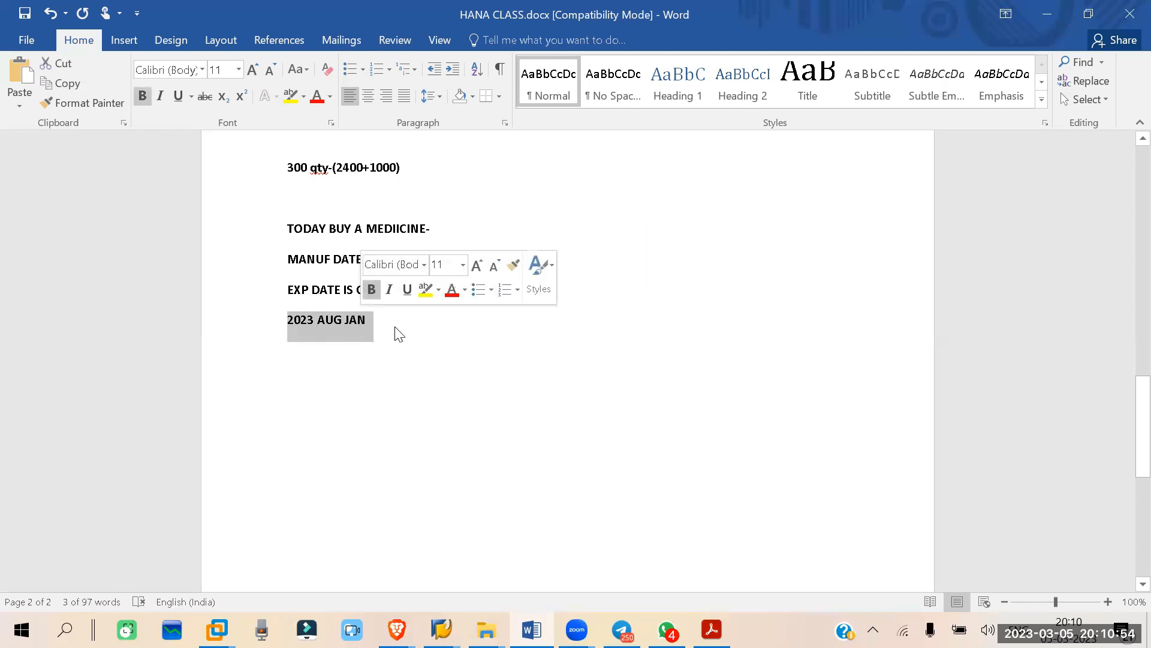
pyautogui.click(322, 323)
# Add the line "2023 NOV" below the August date line
pyautogui.click(301, 345)
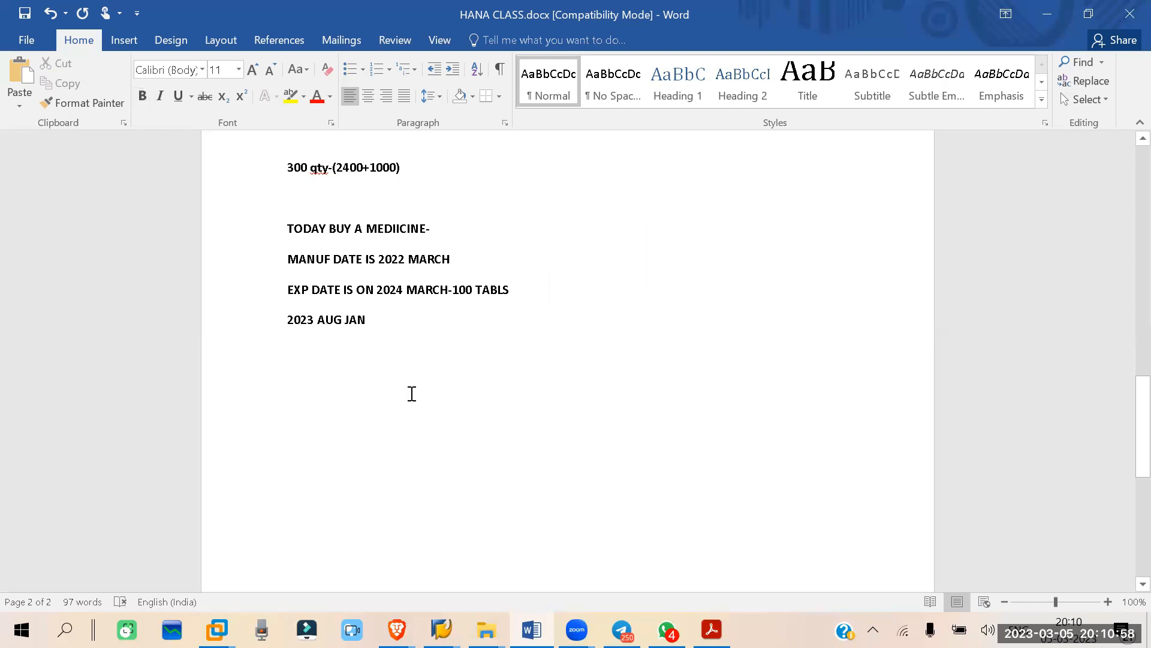
pyautogui.write('23')
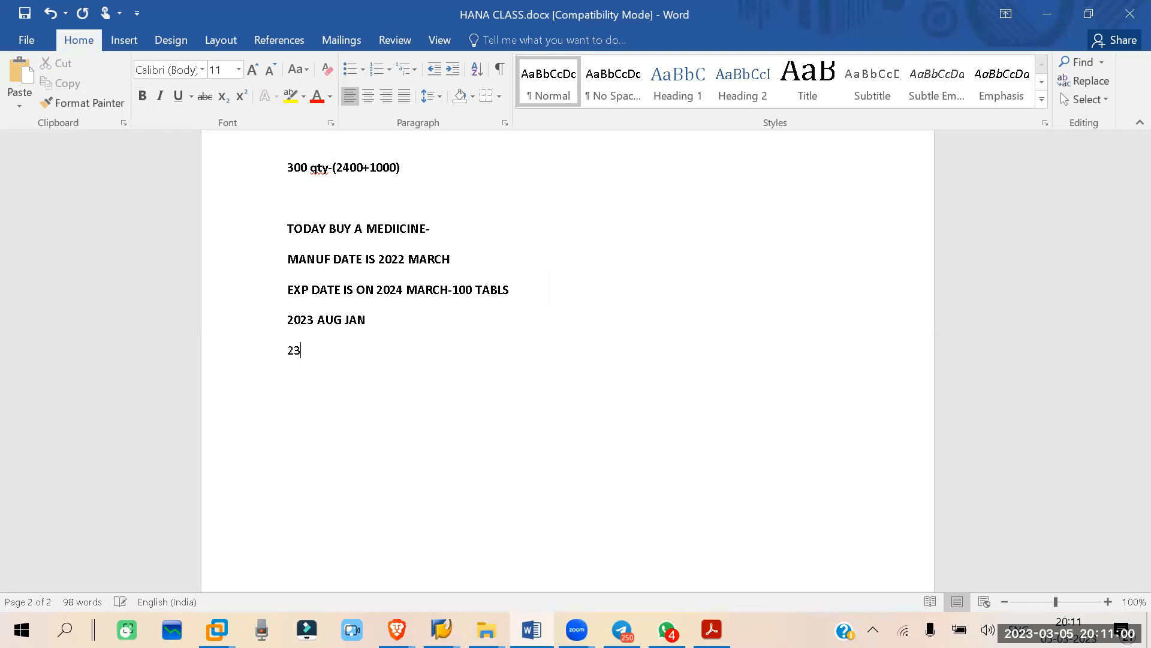
pyautogui.press('BackSpace')
pyautogui.write('023')
pyautogui.write(' DE')
pyautogui.press('BackSpace')
pyautogui.press('BackSpace')
pyautogui.write('NOC')
pyautogui.press('BackSpace')
pyautogui.write('V')
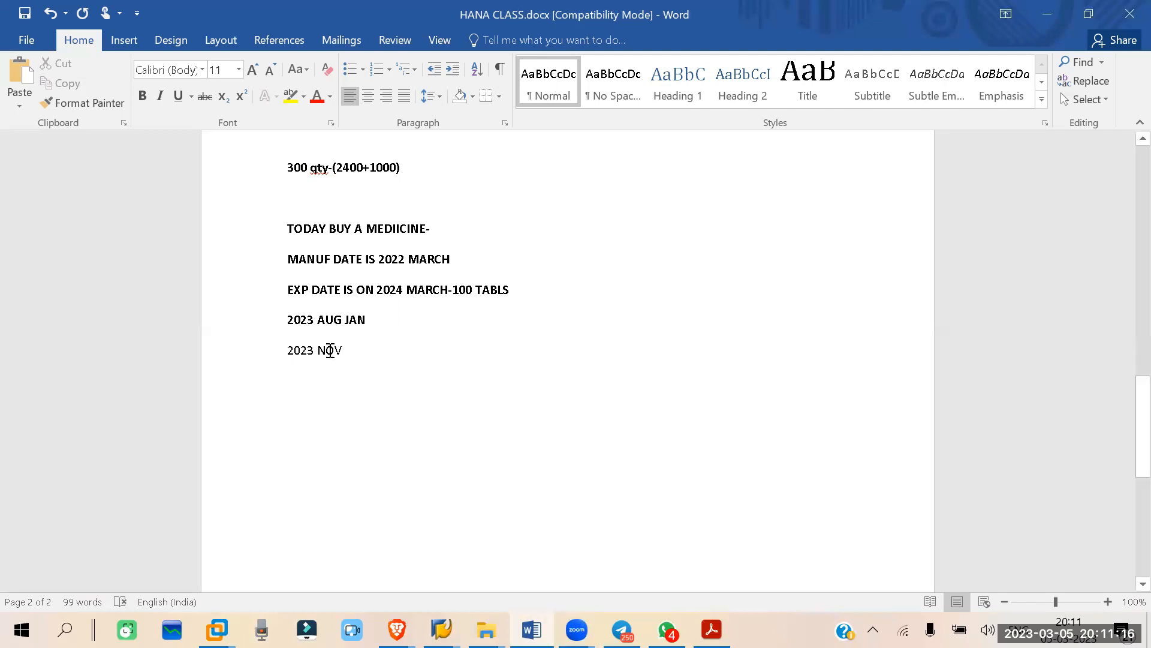
# Compare the expiry date and tablet quantity with the two 2023 date lines
pyautogui.moveTo(403, 291); pyautogui.dragTo(522, 286)
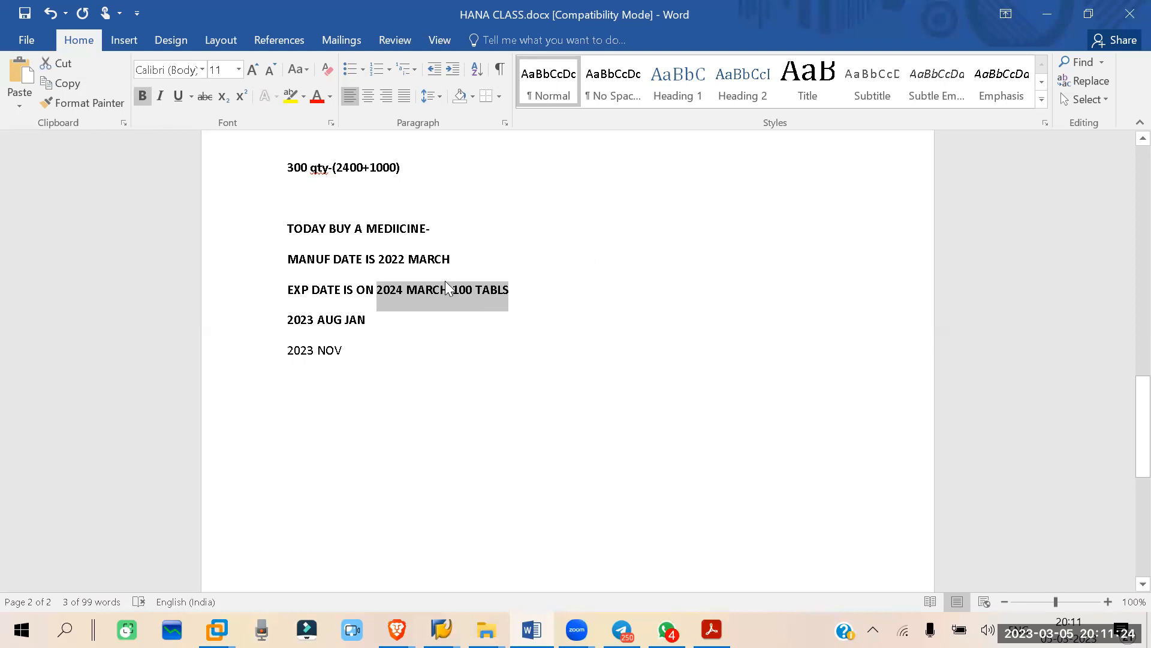
pyautogui.click(346, 357)
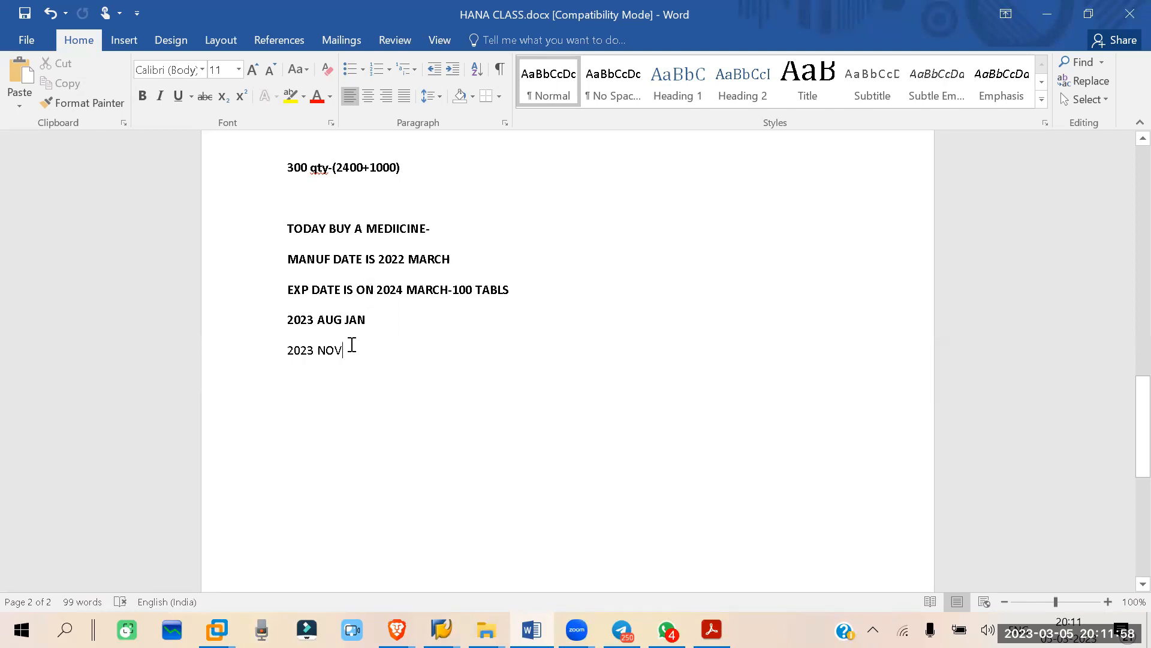
pyautogui.moveTo(310, 319); pyautogui.dragTo(369, 319)
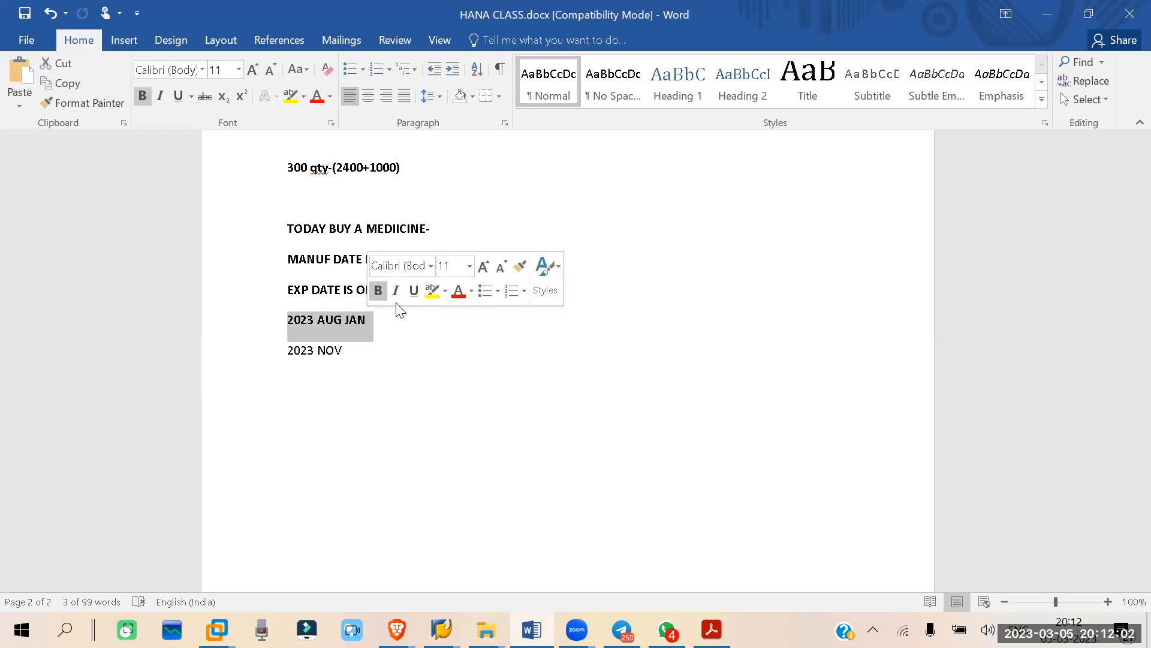
pyautogui.click(345, 322)
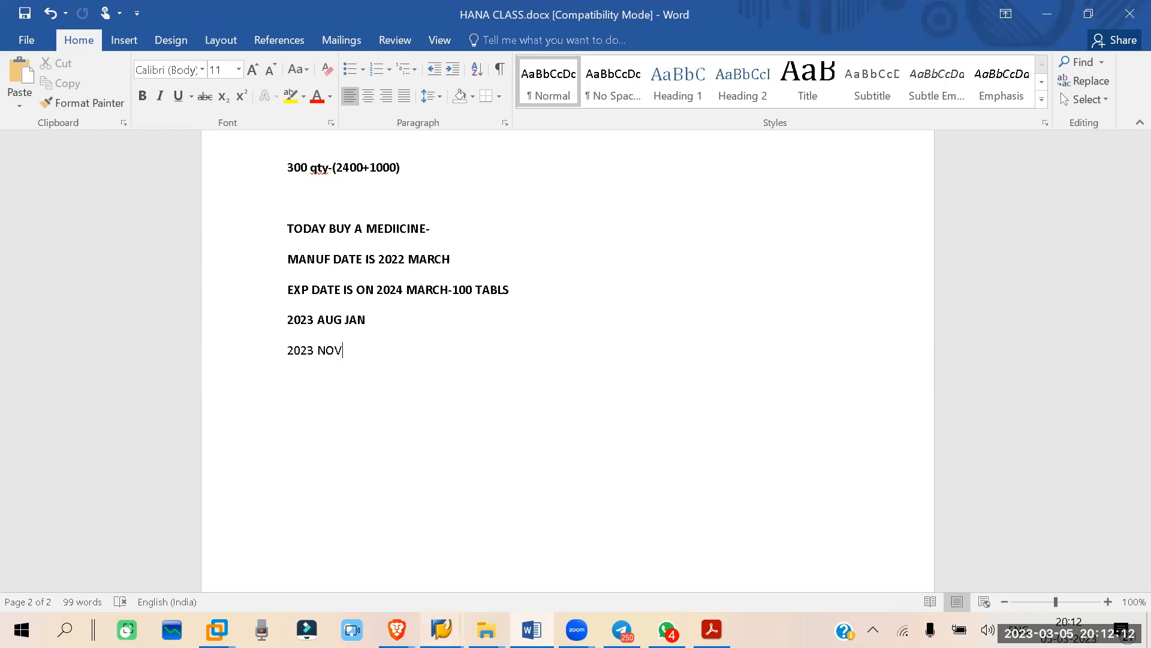
# Switch to material 1322 in SAP, set the minimum remaining shelf life to 1 and clear the maximum storage period
pyautogui.click(442, 629)
pyautogui.click(450, 581)
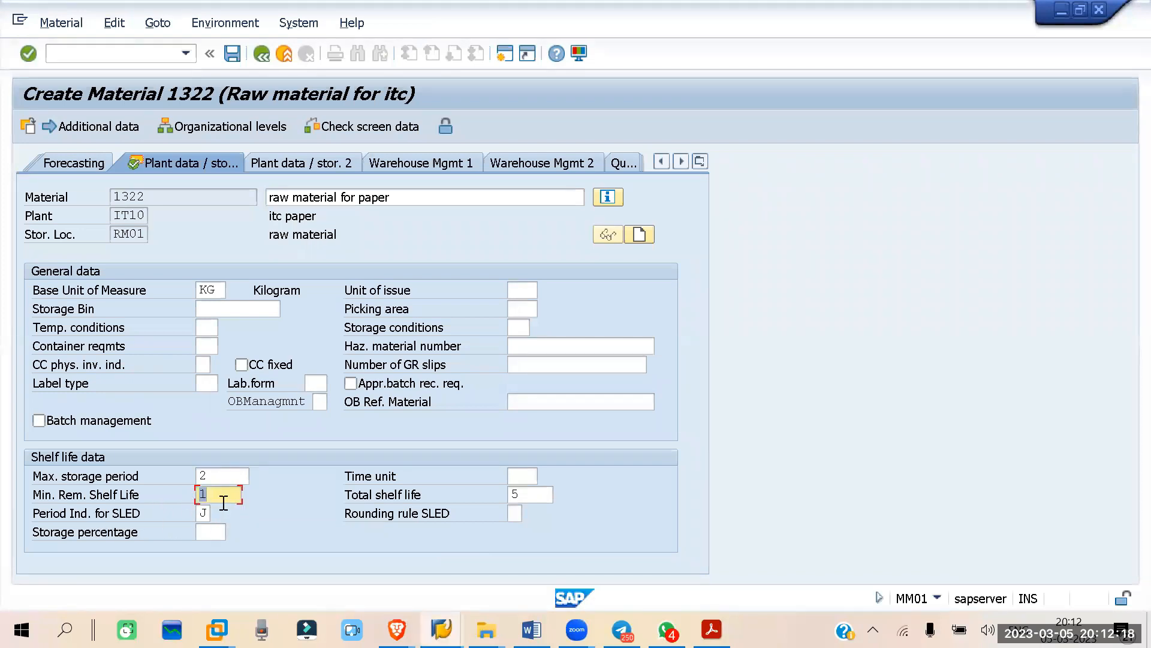
pyautogui.hotkey('alt', 'Tab')
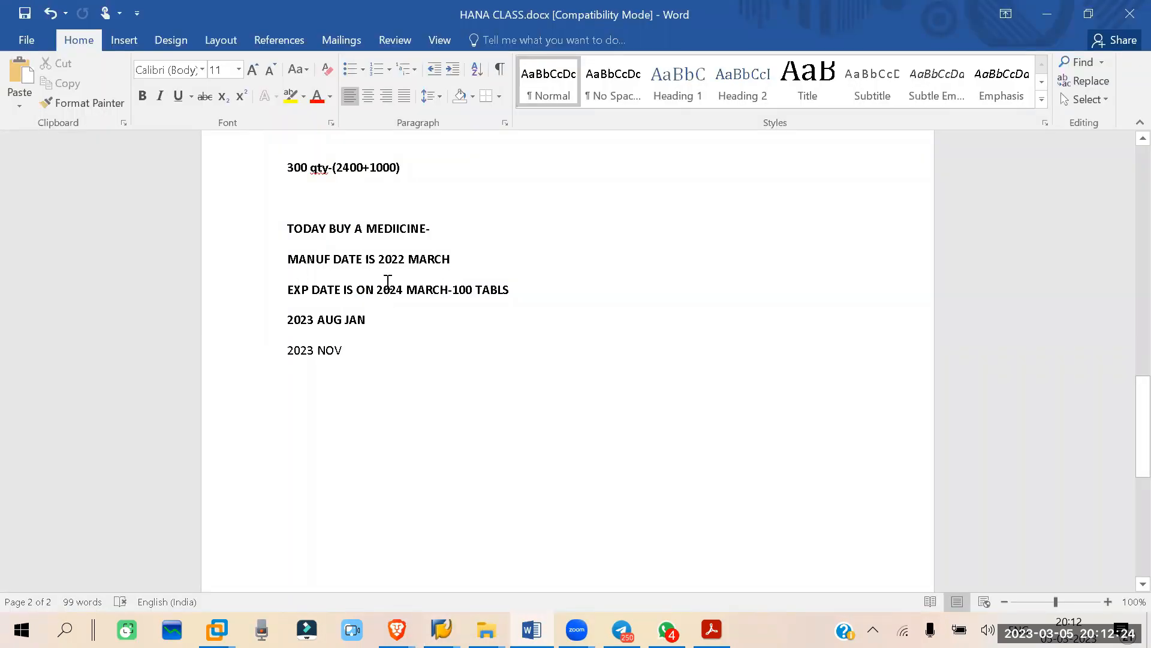
pyautogui.hotkey('alt', 'Tab')
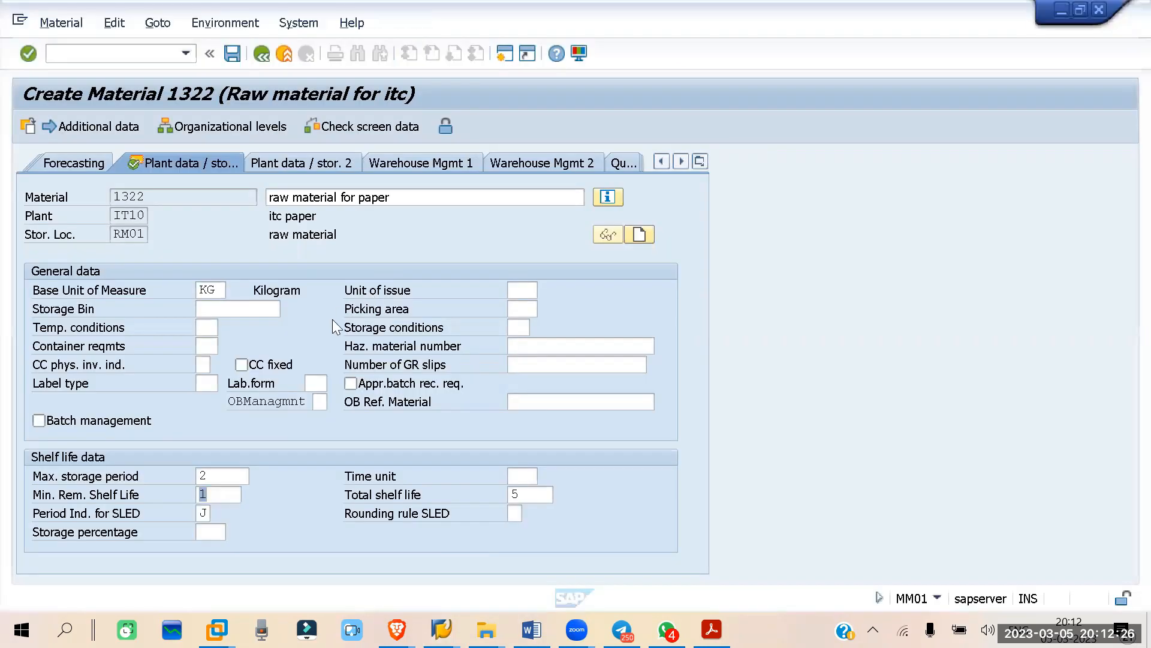
pyautogui.click(214, 493)
pyautogui.write('1')
pyautogui.moveTo(214, 493); pyautogui.dragTo(201, 493)
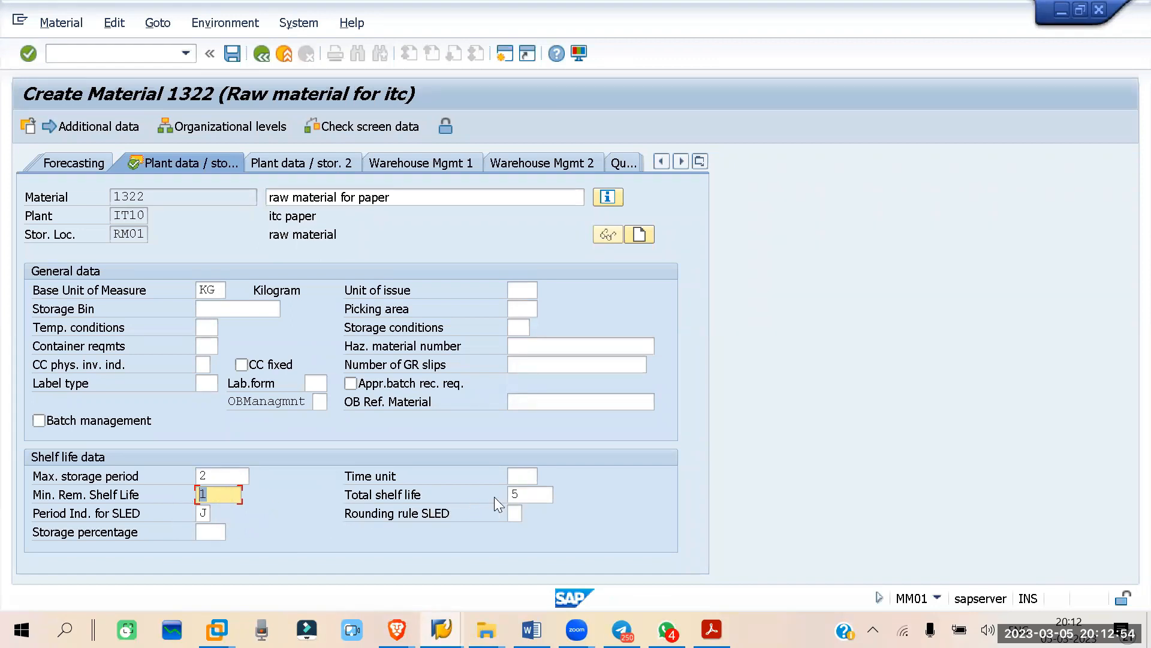
pyautogui.click(229, 474)
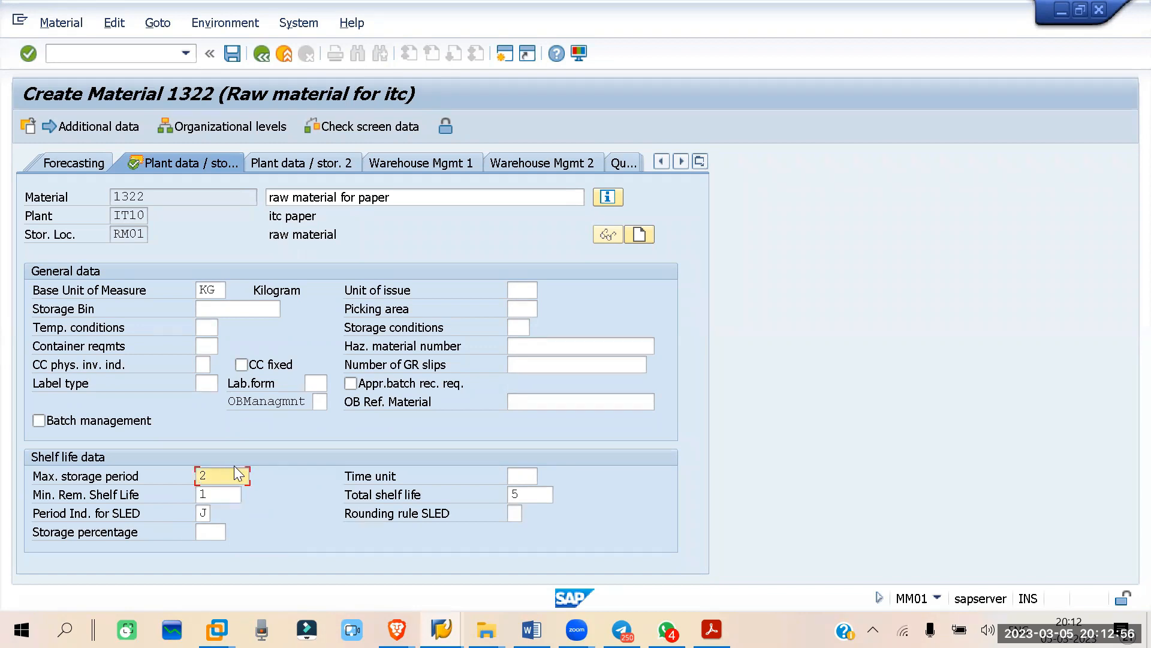
pyautogui.click(533, 495)
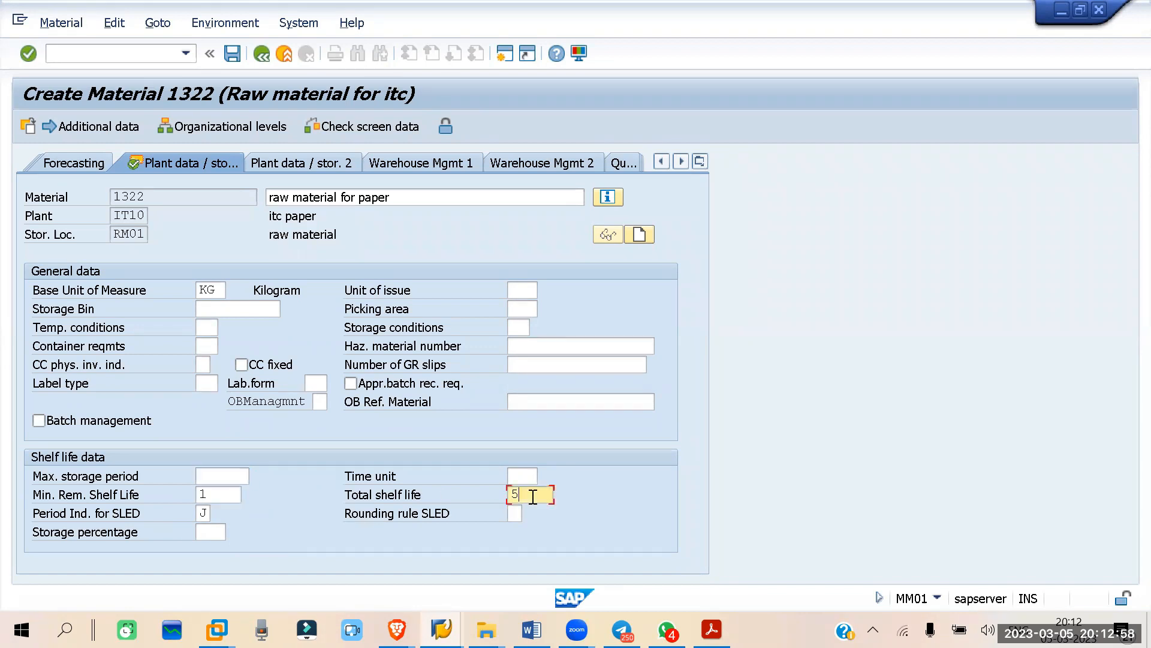
# Switch to the medicine example in Word and compare its manufacturing and expiry dates to explain total shelf life
pyautogui.hotkey('alt', 'Tab')
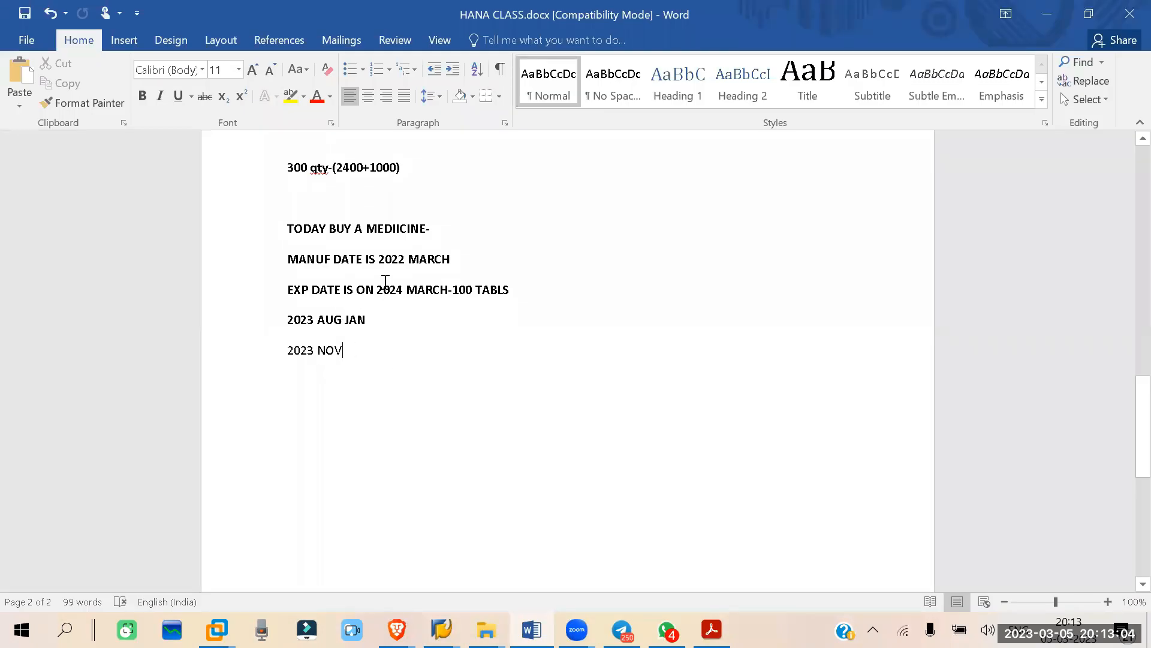
pyautogui.moveTo(377, 258); pyautogui.dragTo(450, 259)
pyautogui.moveTo(377, 289); pyautogui.dragTo(458, 289)
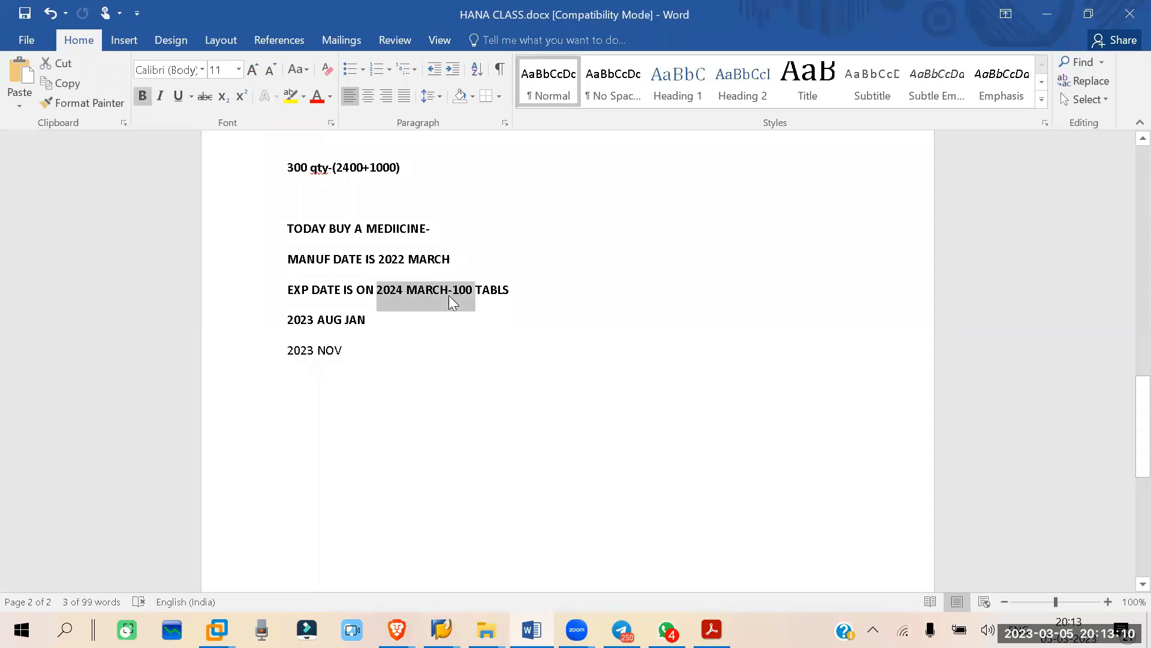
pyautogui.hotkey('ctrl', 'End')
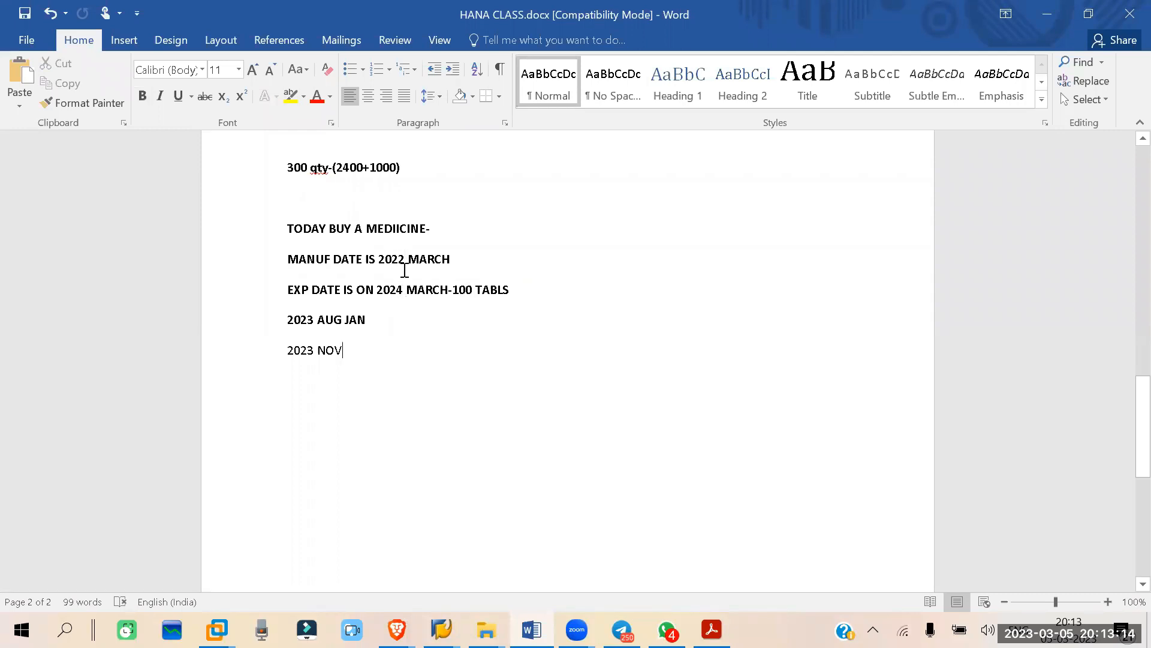
pyautogui.moveTo(402, 290); pyautogui.dragTo(376, 292)
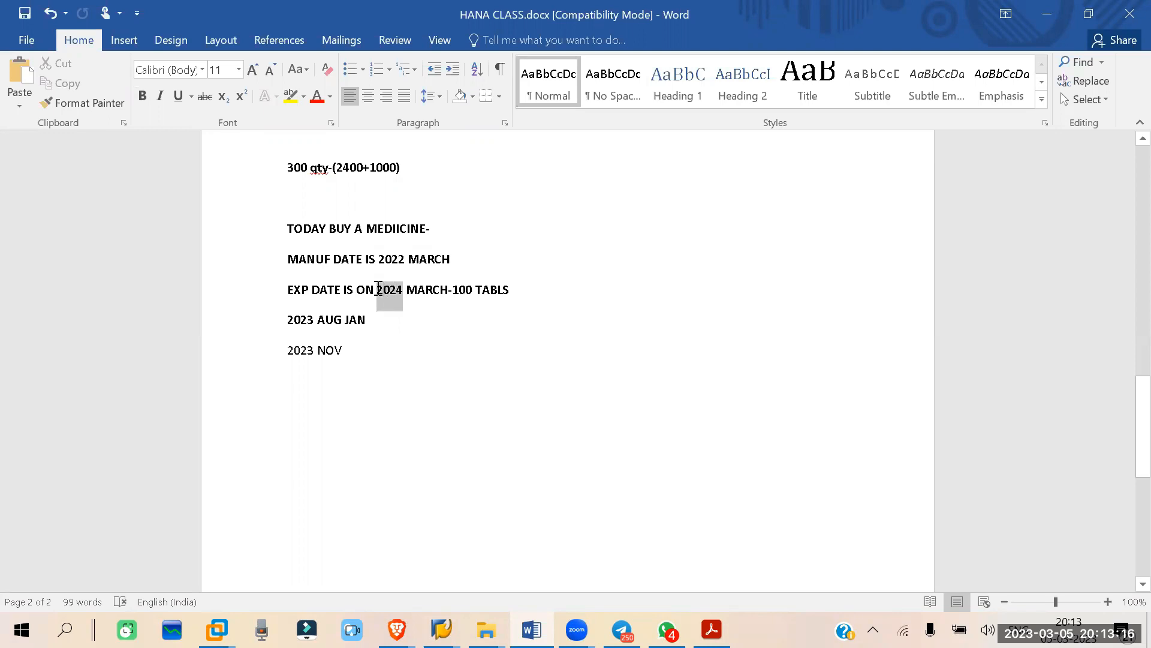
pyautogui.click(412, 343)
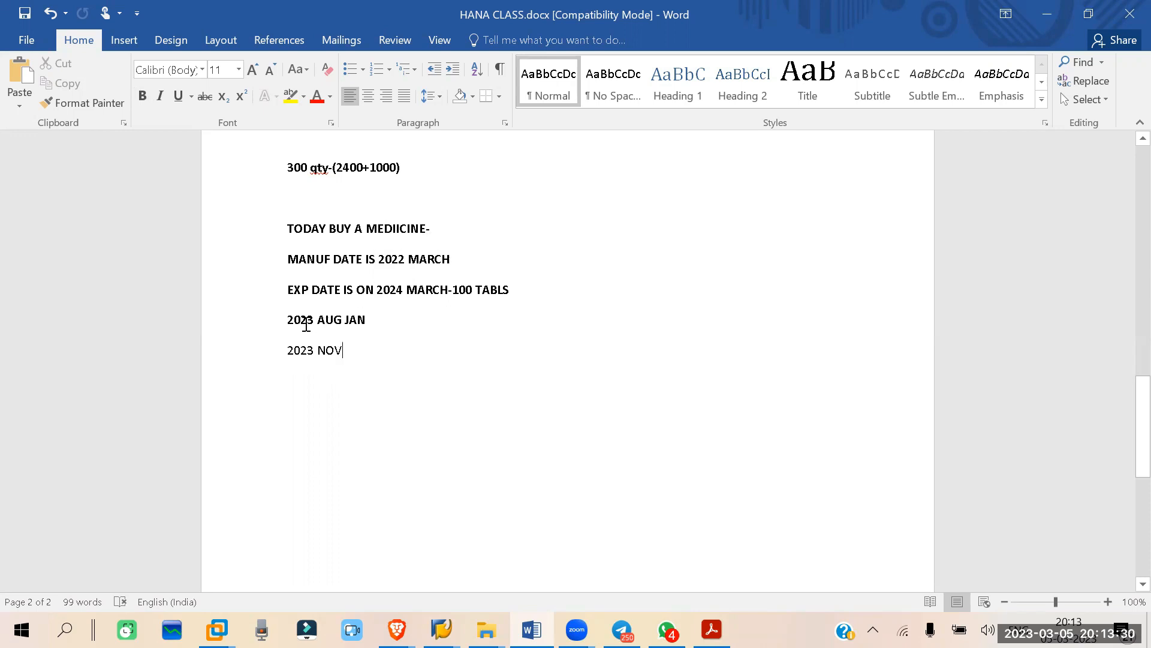
pyautogui.moveTo(287, 318); pyautogui.dragTo(522, 288)
pyautogui.click(378, 289)
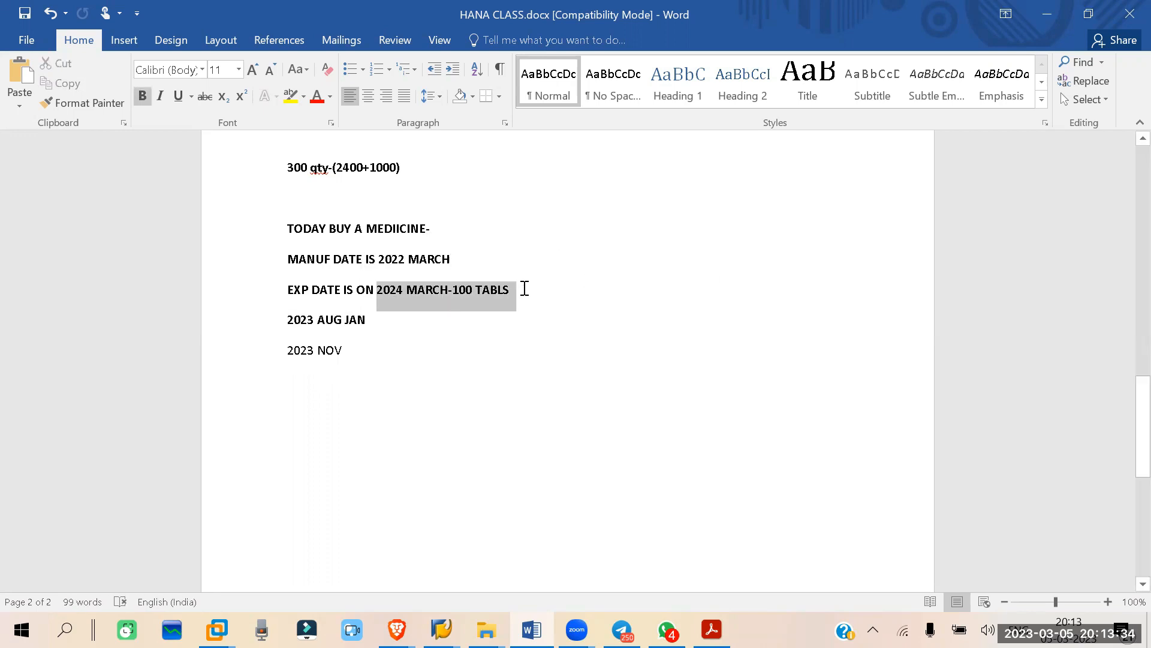
pyautogui.click(583, 313)
# Return to material 1322 in SAP, advance to its Accounting 1 view and review the price control options and valuation class
pyautogui.hotkey('alt', 'Tab')
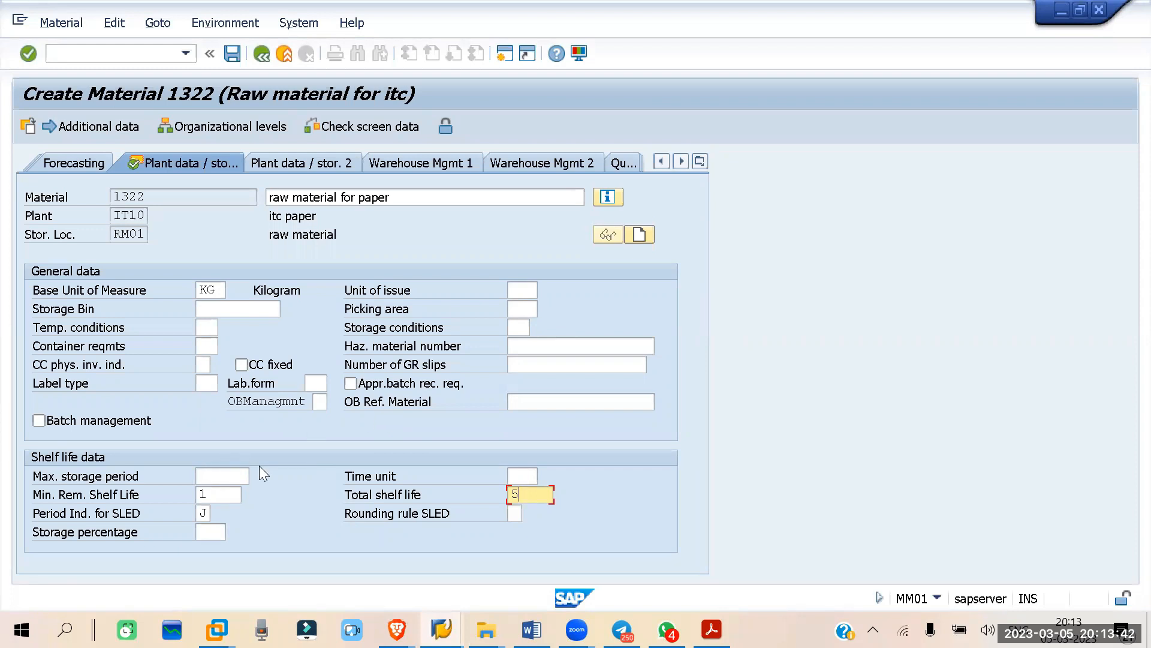
pyautogui.press('Return')
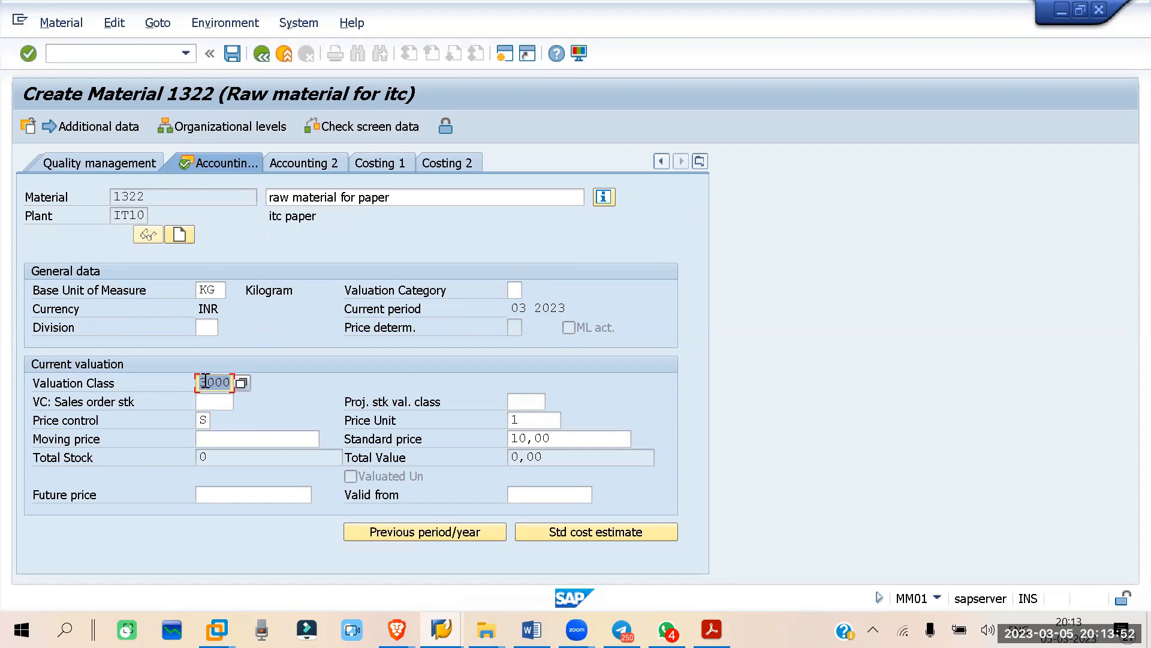
pyautogui.click(208, 419)
pyautogui.click(219, 418)
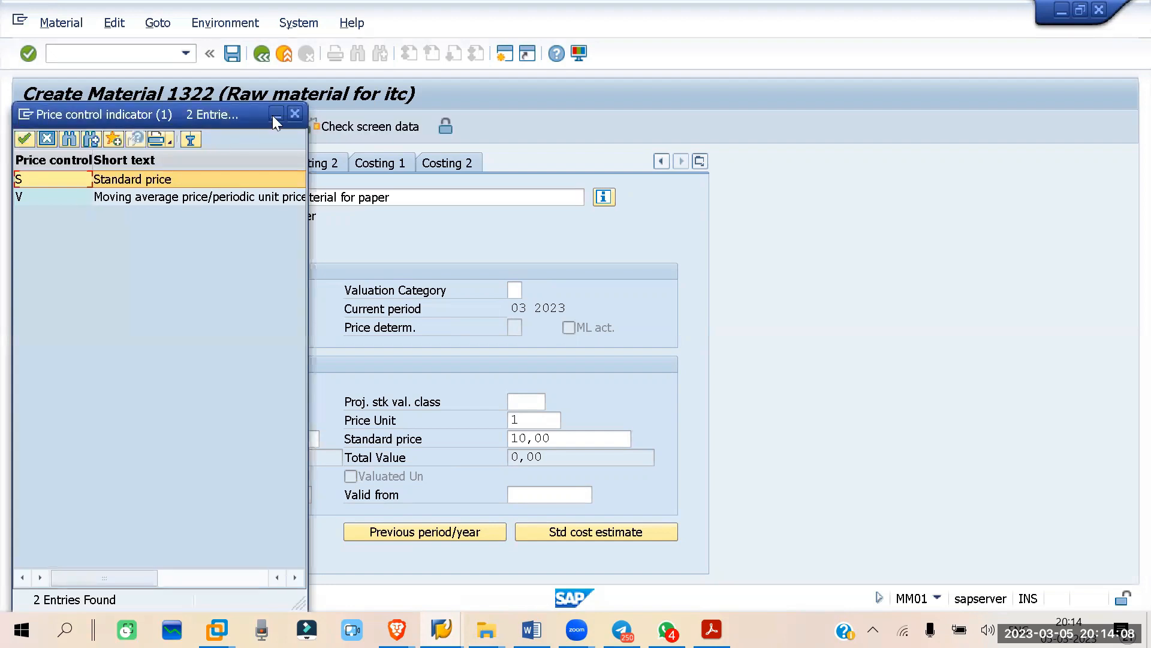
pyautogui.click(294, 115)
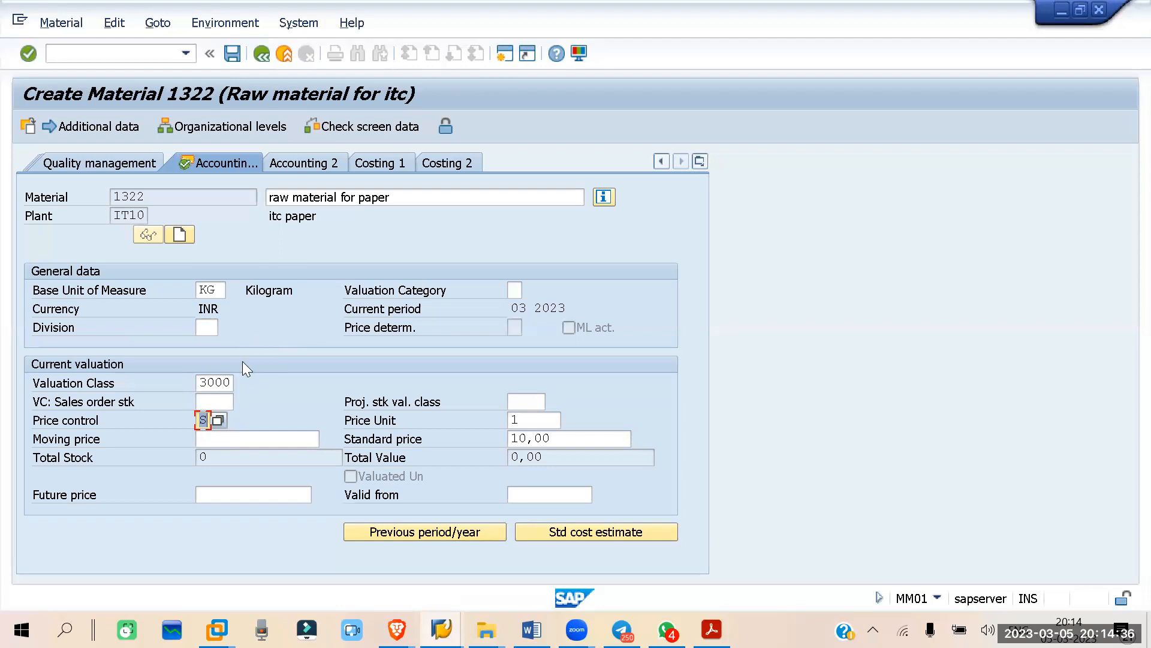
pyautogui.moveTo(201, 382); pyautogui.dragTo(265, 384)
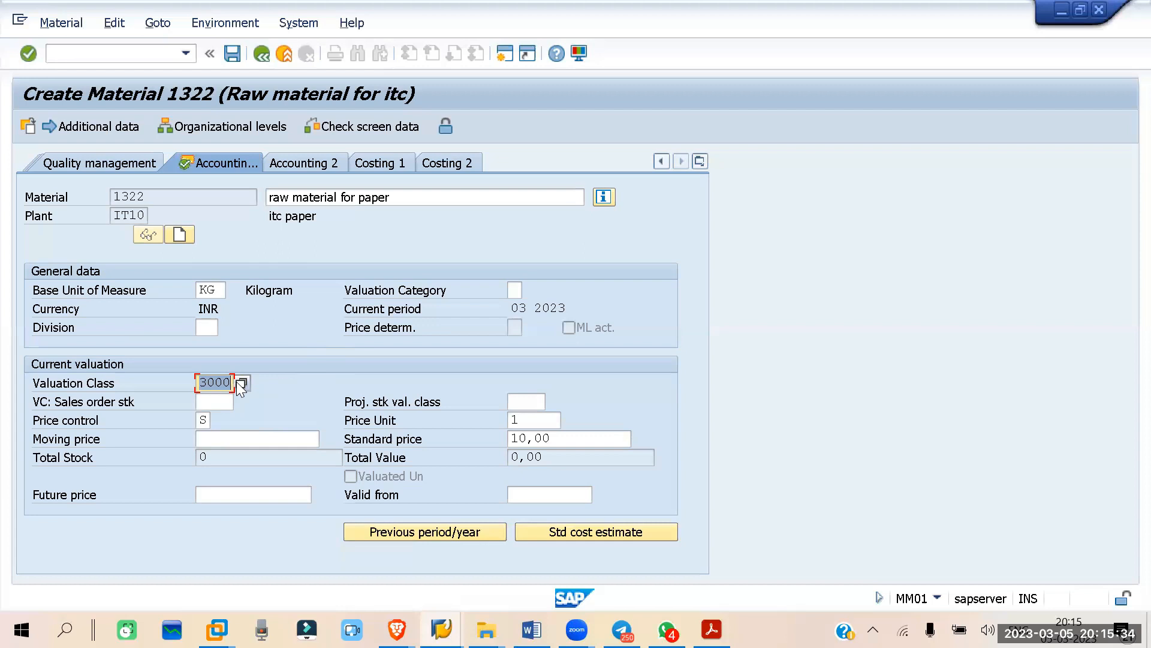
# Switch to the SPRO session and leave the purchasing value key entries to return to the Display IMG structure
pyautogui.click(441, 630)
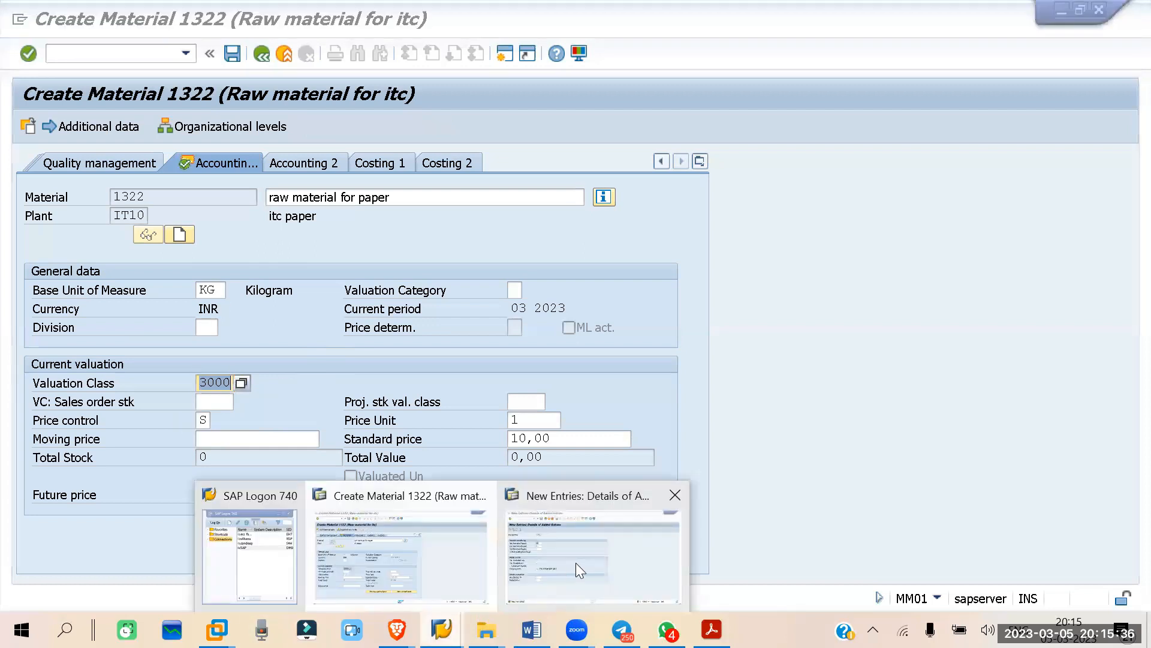
pyautogui.click(579, 540)
pyautogui.click(261, 54)
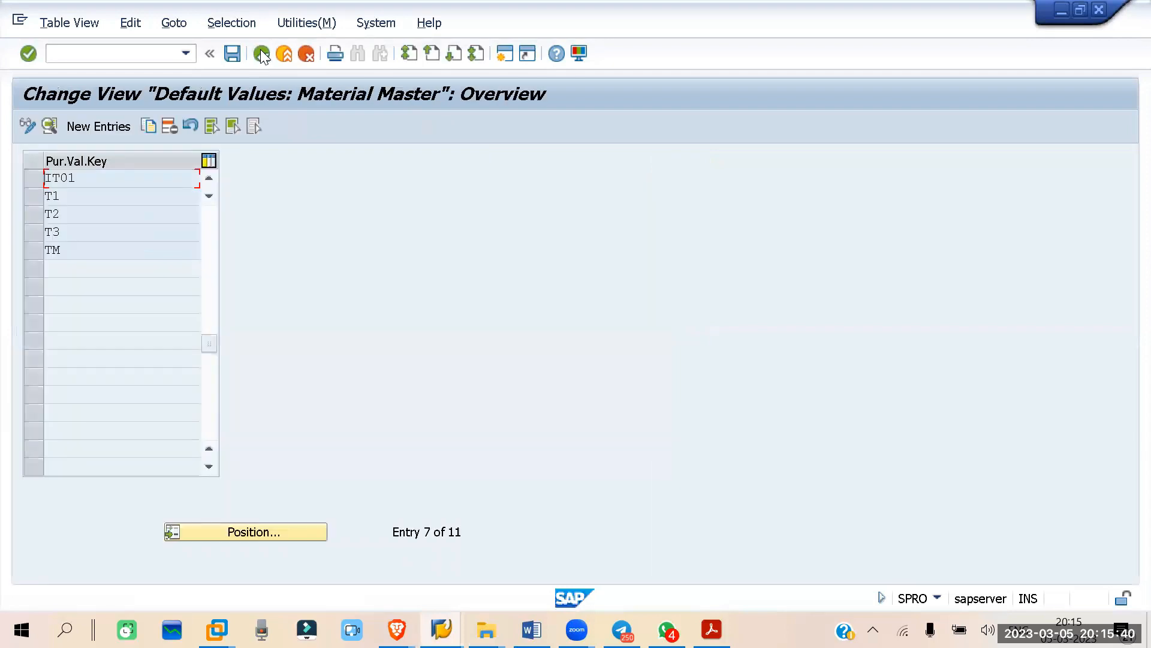
pyautogui.click(262, 54)
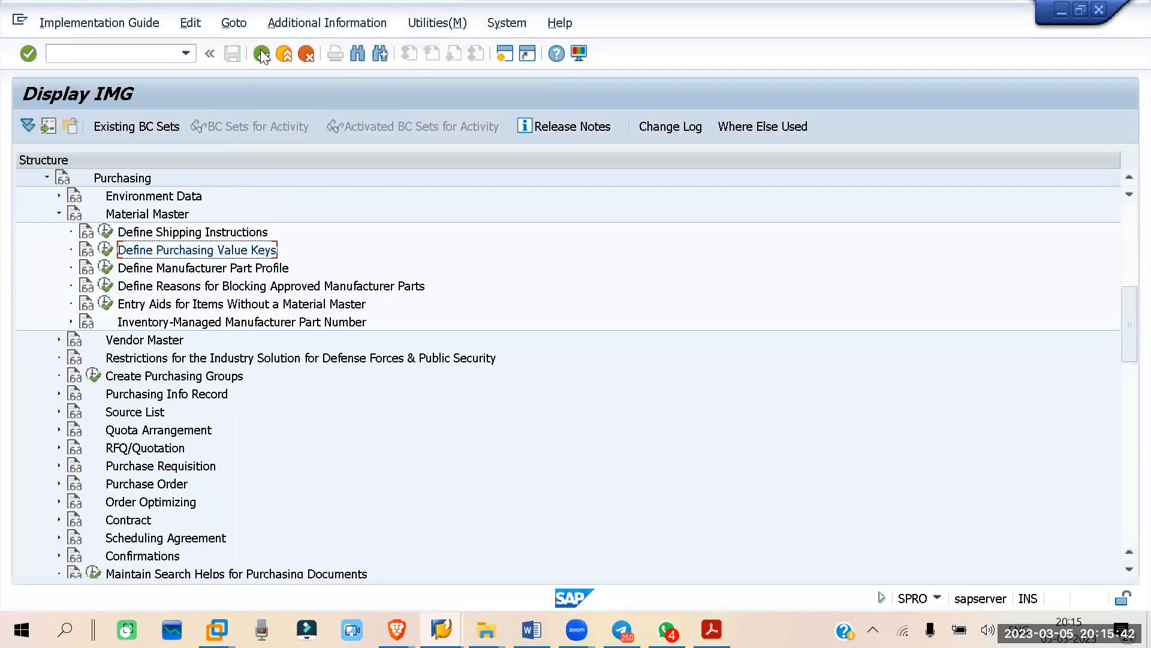
# Collapse Purchasing and expand Valuation and Account Assignment down to Account Determination Without Wizard in the IMG
pyautogui.click(45, 178)
pyautogui.scroll(3, 303, 400)
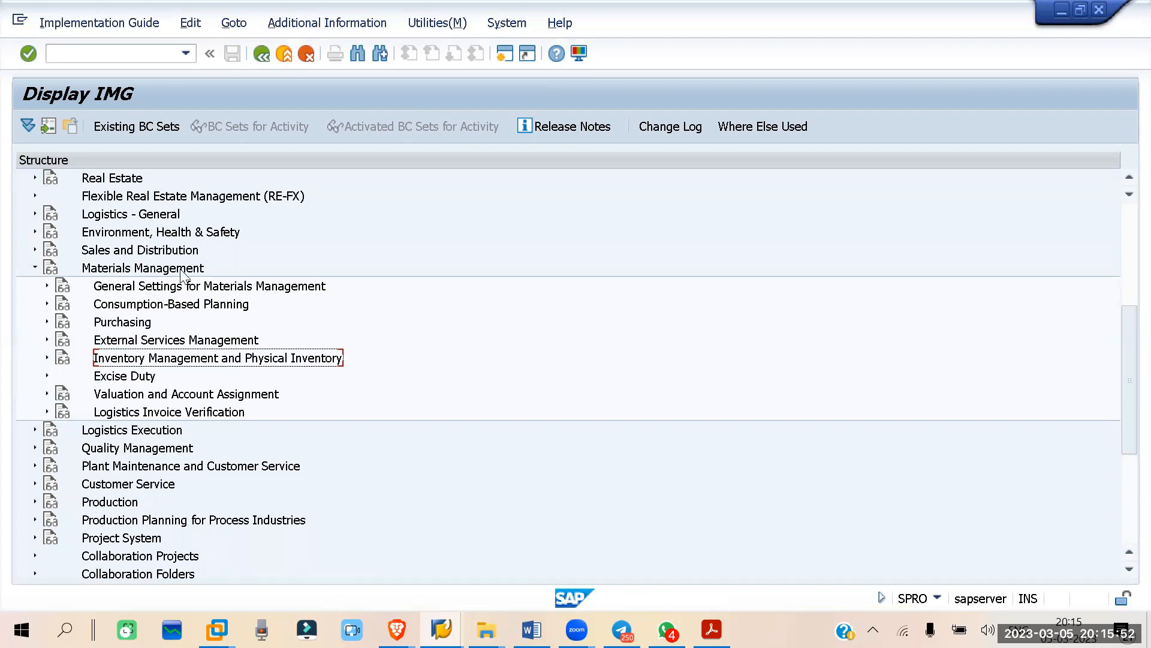
pyautogui.click(46, 394)
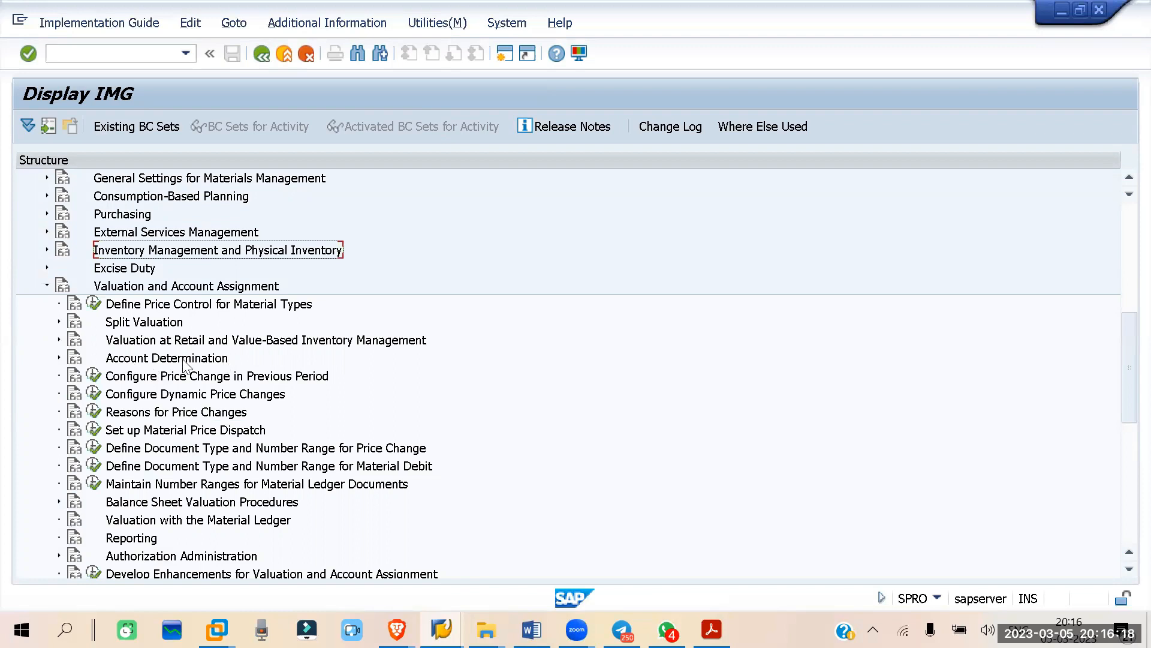
pyautogui.click(58, 358)
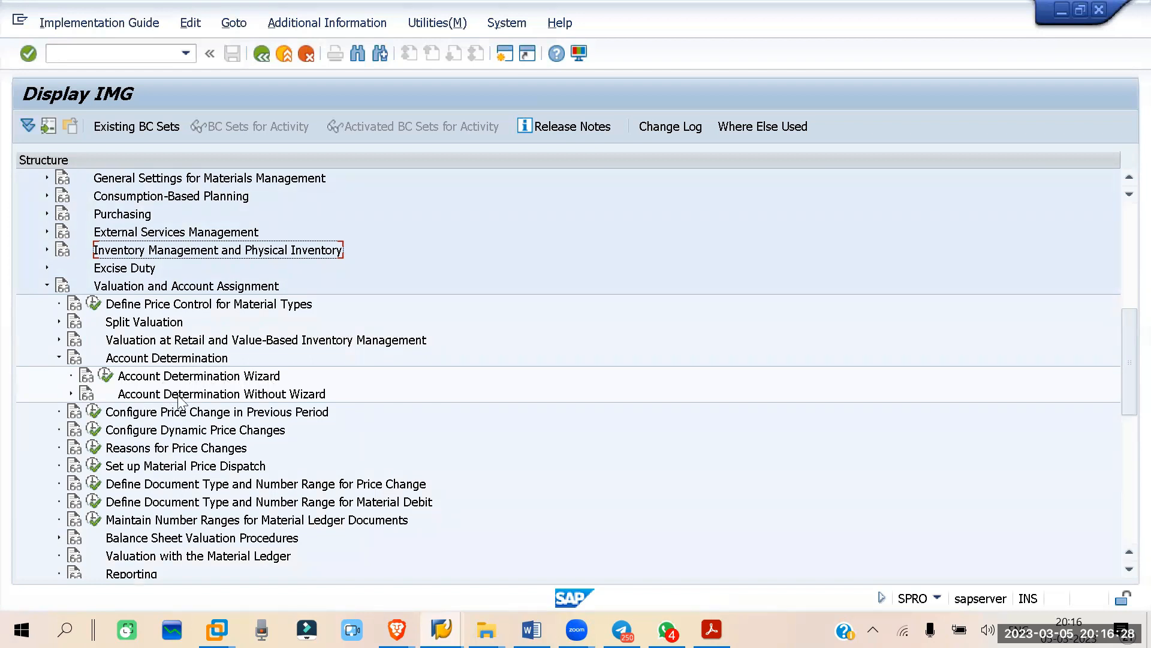
pyautogui.click(71, 392)
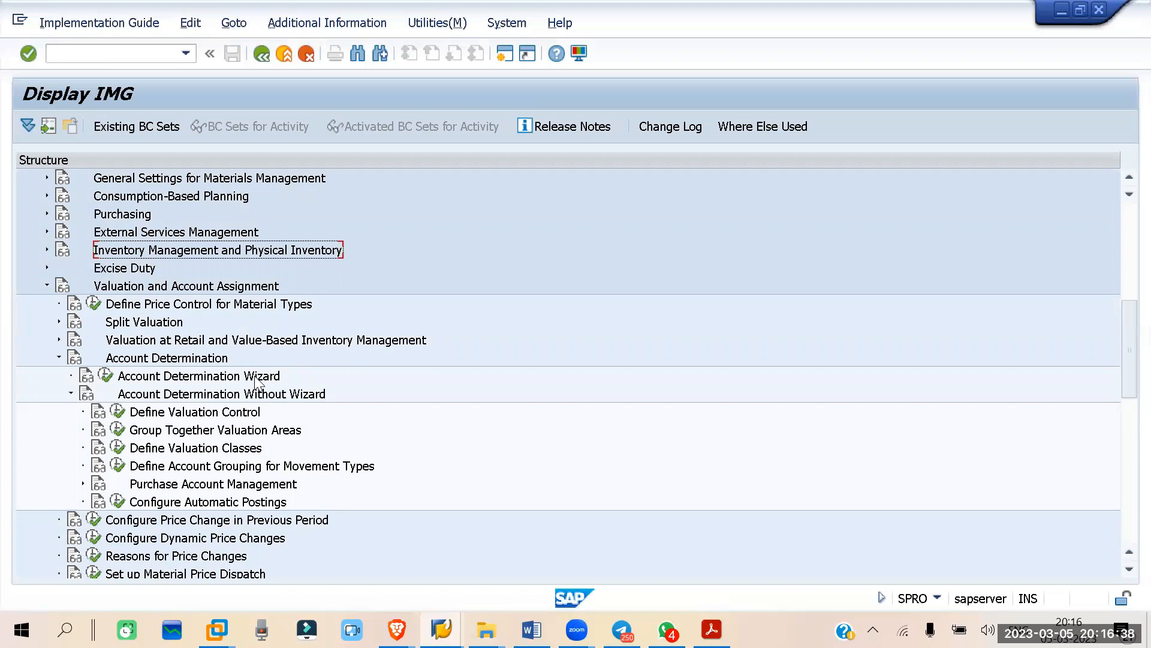
# Open the Account Determination Wizard, read its welcome screen and list of stages, and close it without continuing
pyautogui.click(105, 376)
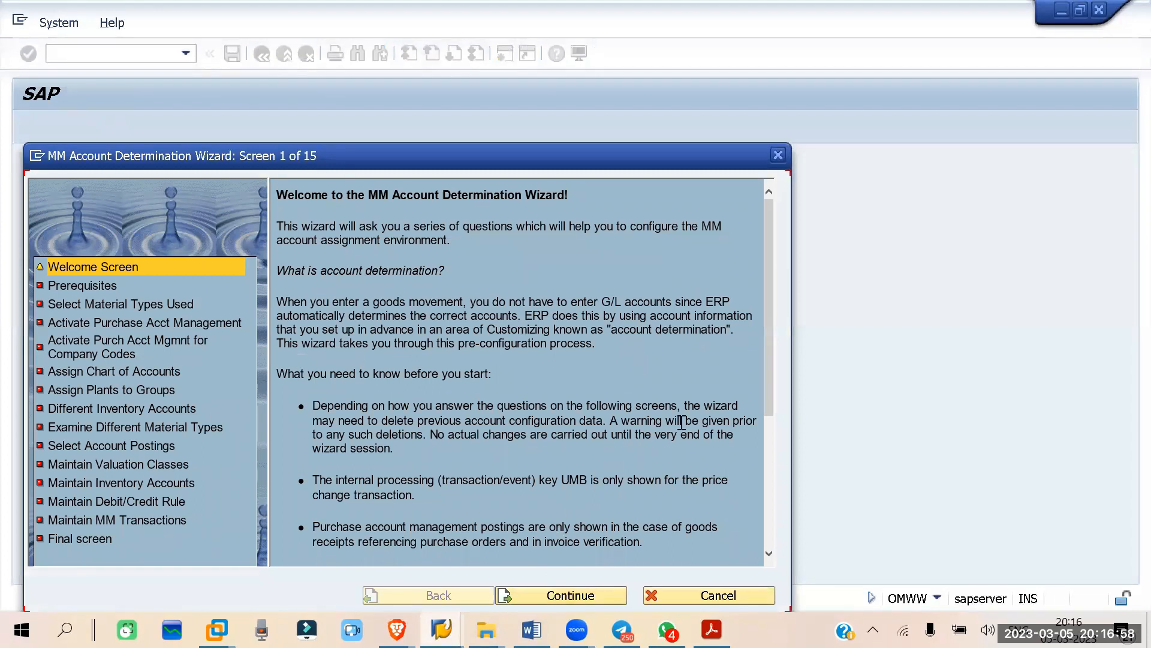
pyautogui.moveTo(770, 390); pyautogui.dragTo(770, 518)
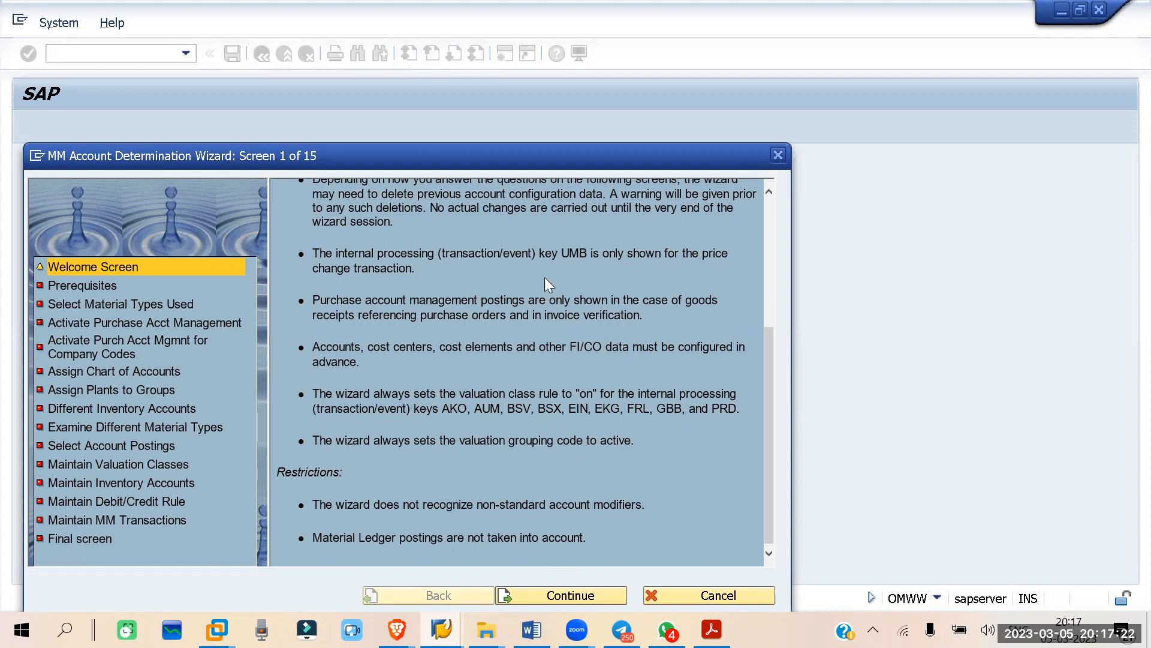
pyautogui.scroll(5, 416, 384)
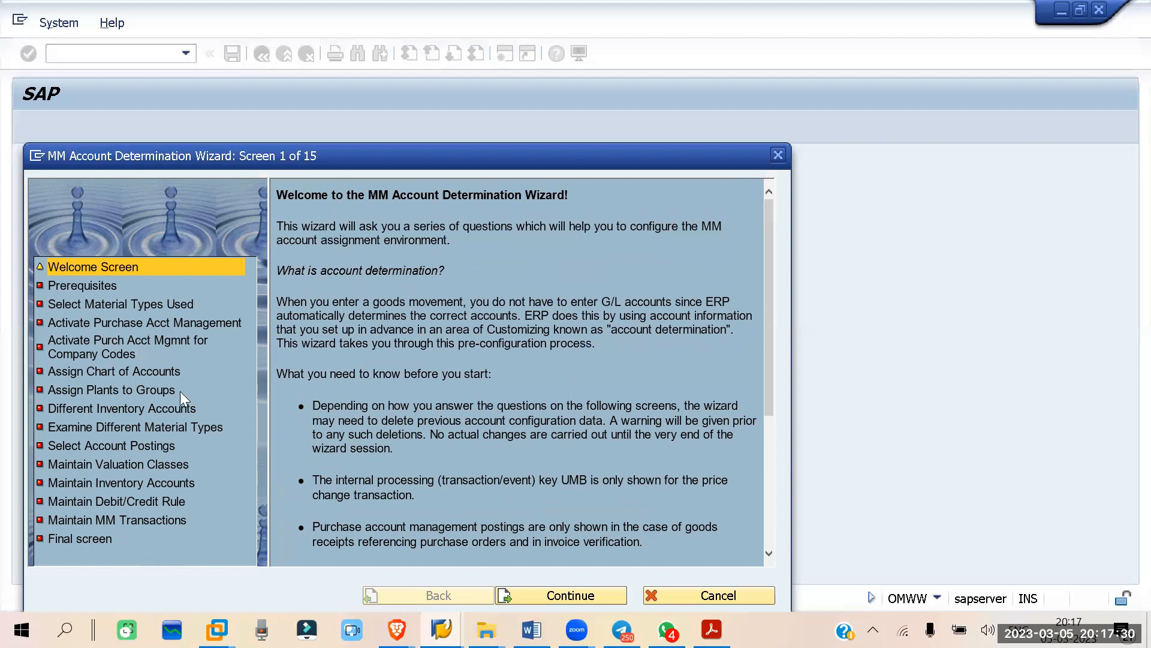
pyautogui.click(778, 156)
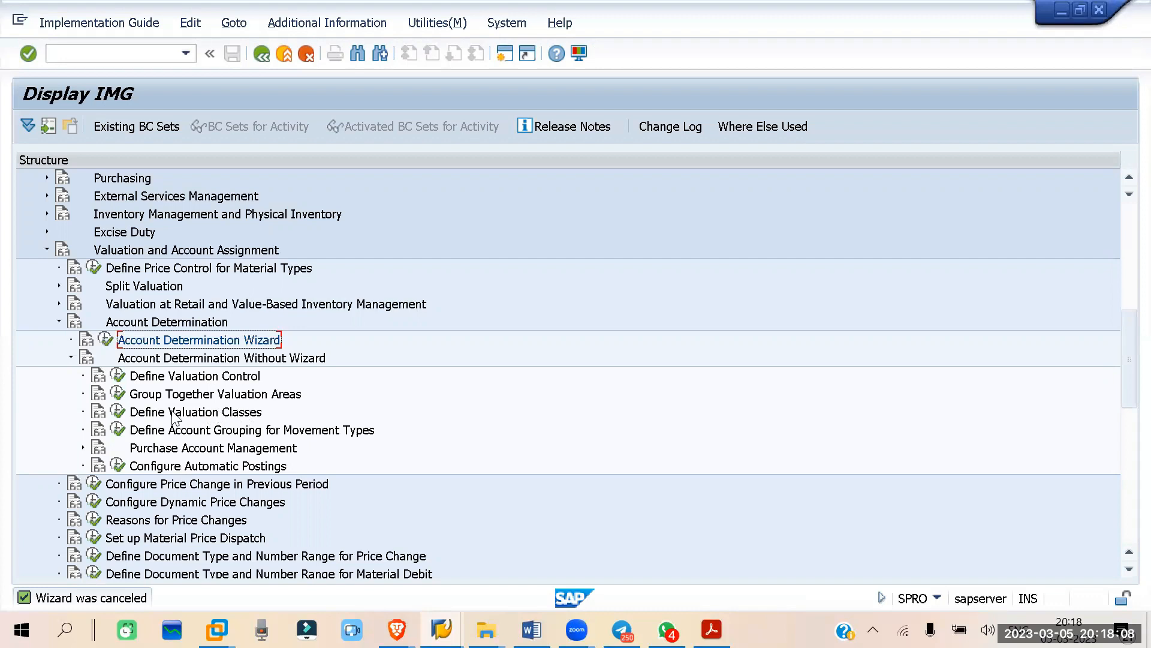
# Open the material type/account category reference assignments under Define Valuation Classes and position the list at material type IT01
pyautogui.click(117, 411)
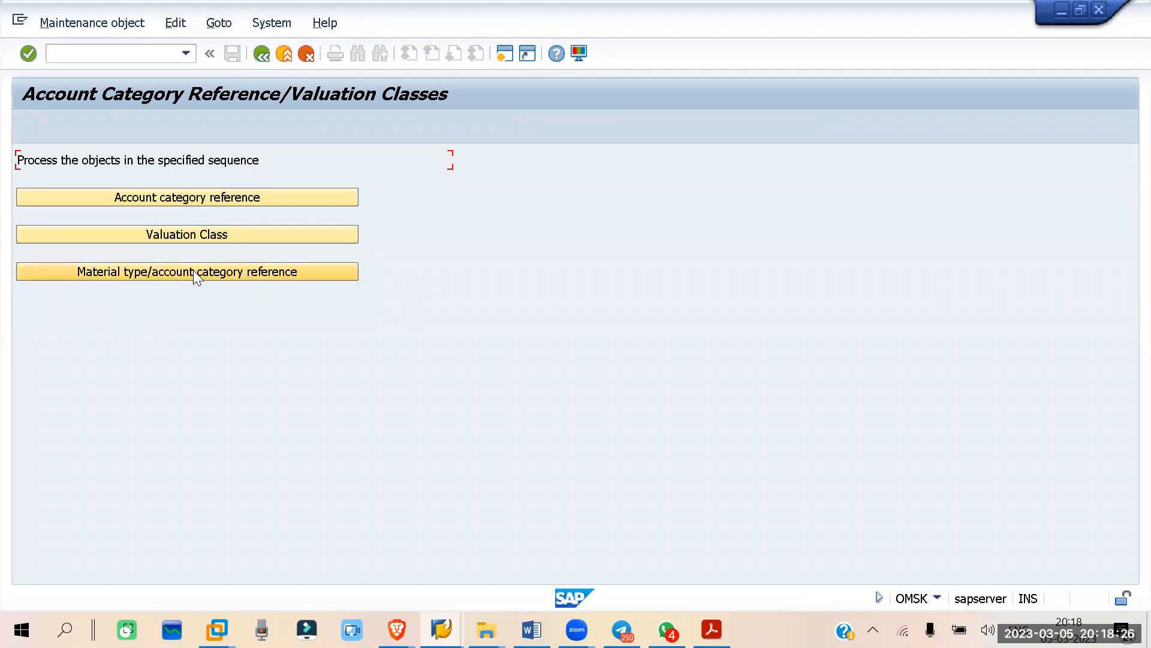
pyautogui.click(222, 273)
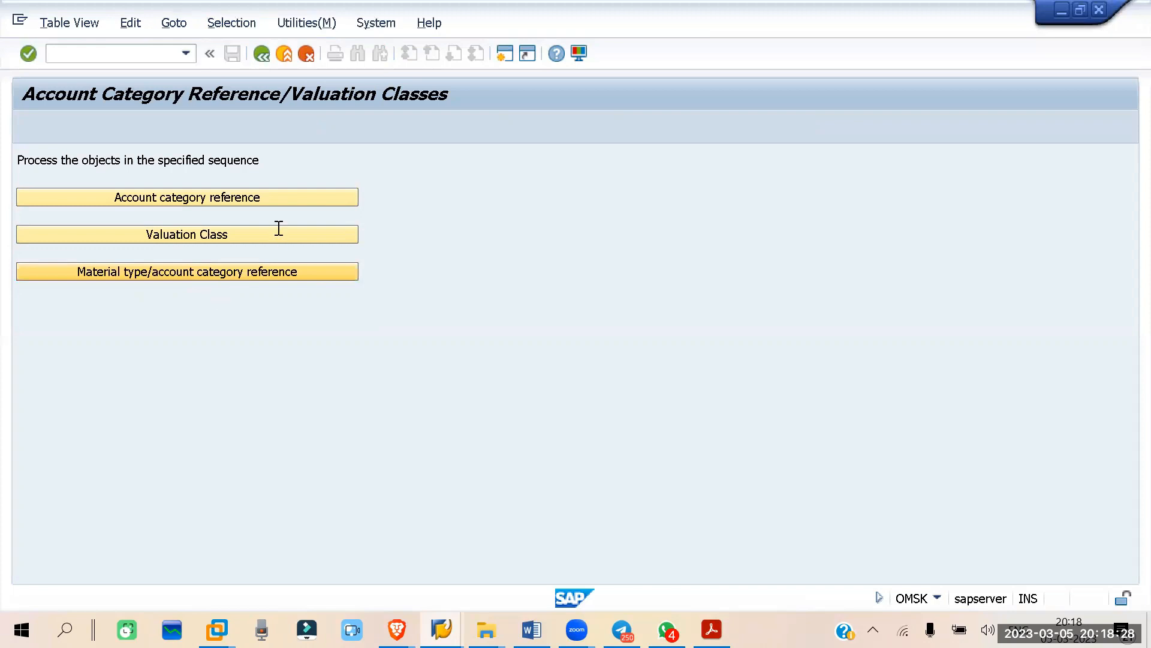
pyautogui.click(227, 569)
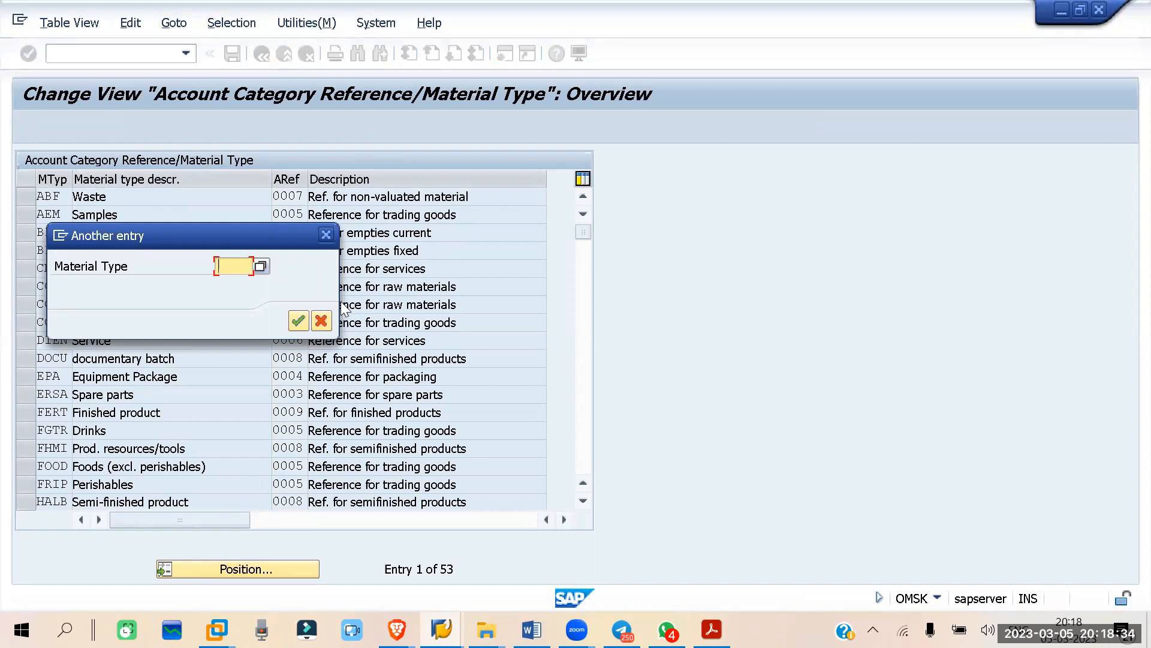
pyautogui.write('it01')
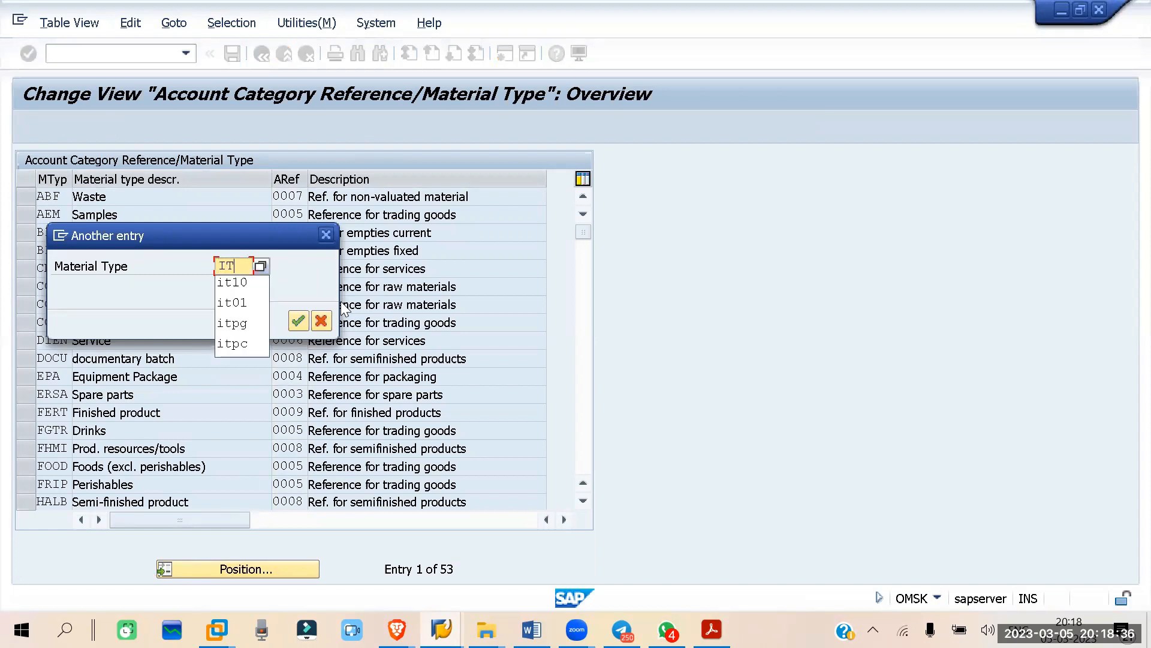
pyautogui.press('Return')
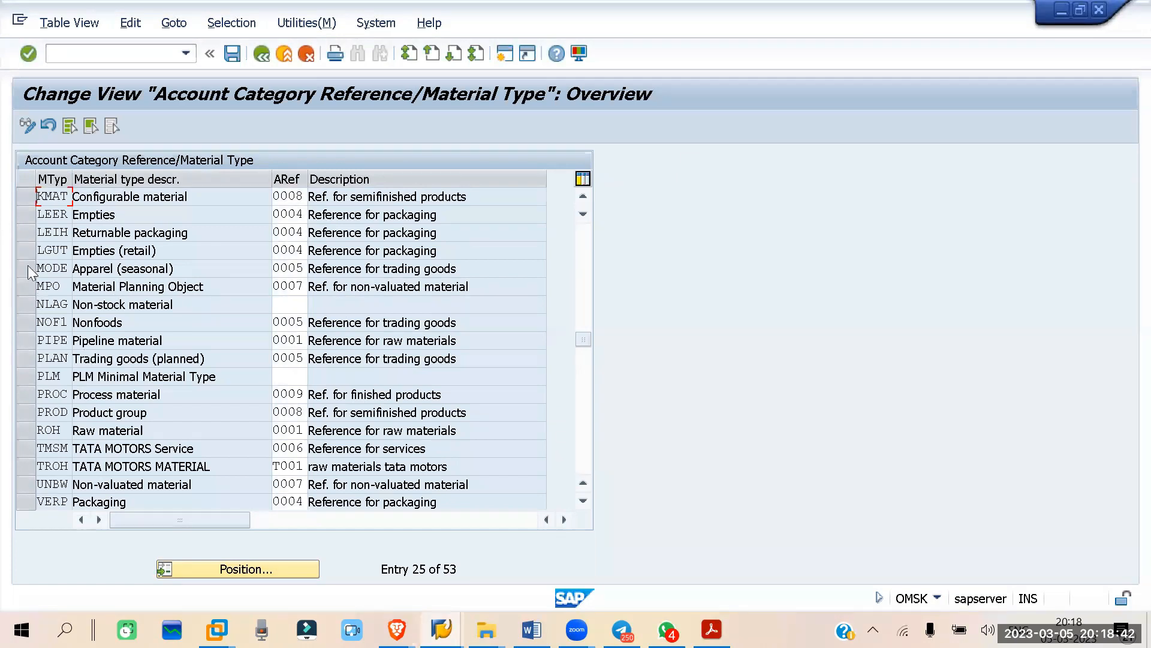
# Select material type IROH, examine its account category reference, and leave the assignment overview
pyautogui.scroll(1, 41, 243)
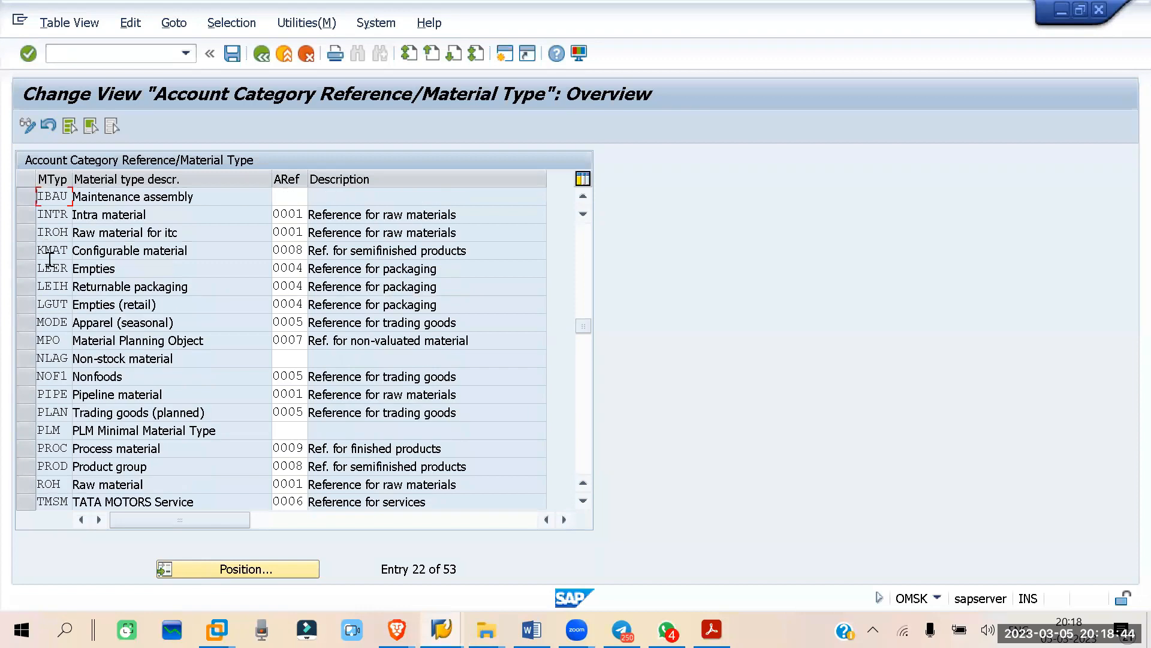
pyautogui.click(31, 233)
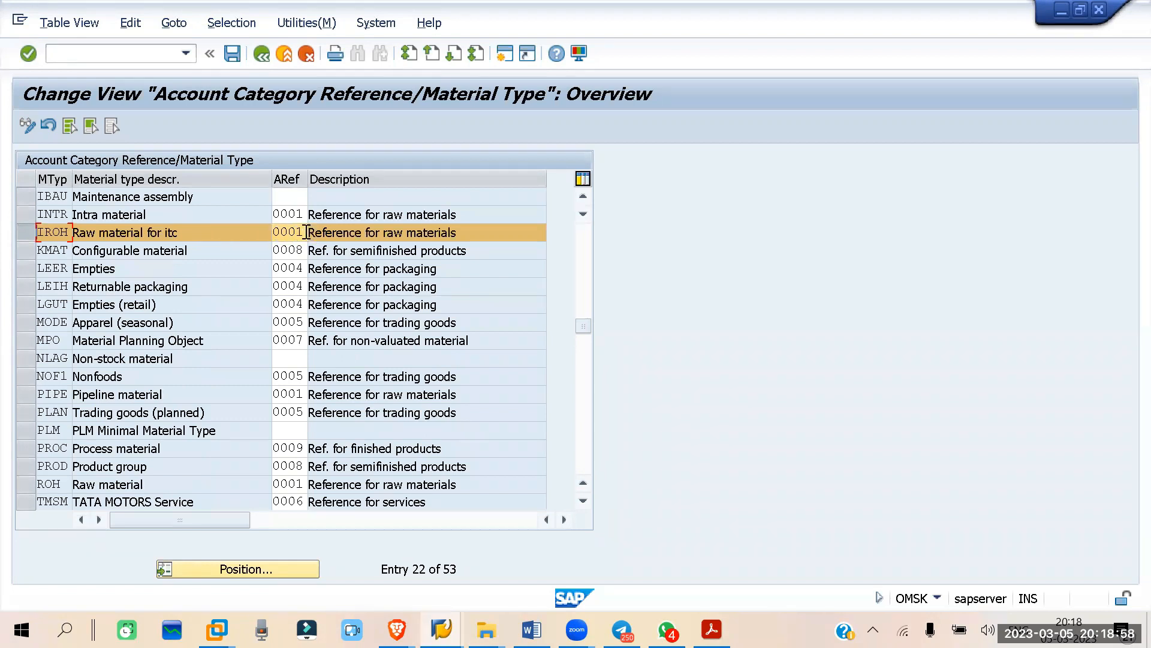
pyautogui.click(263, 54)
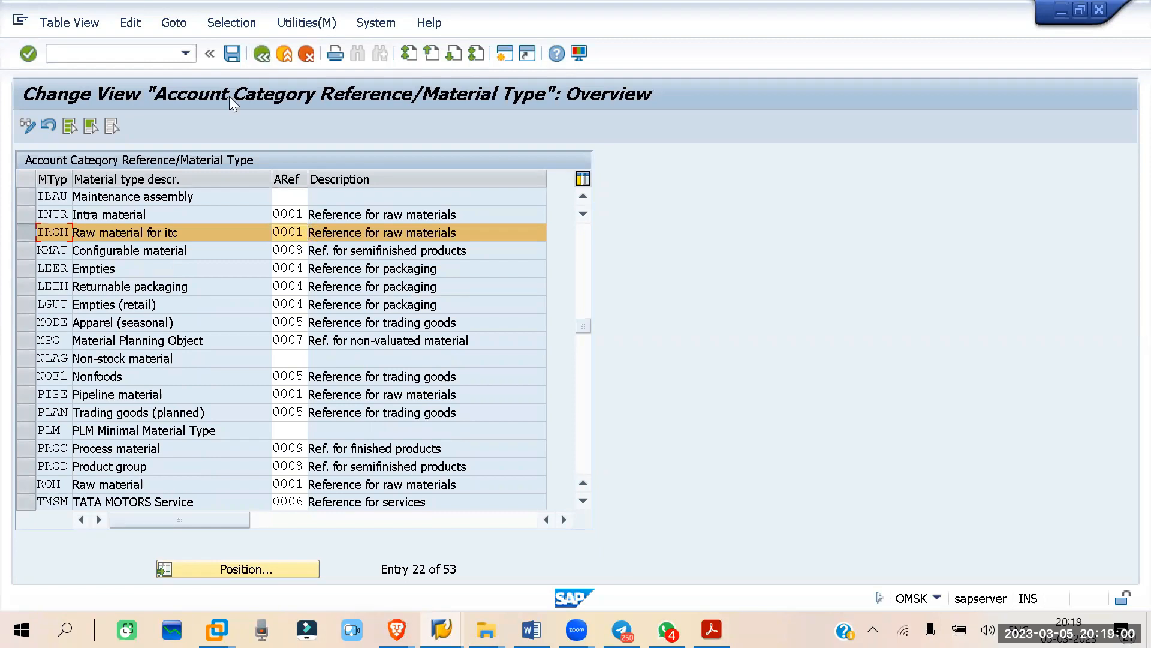